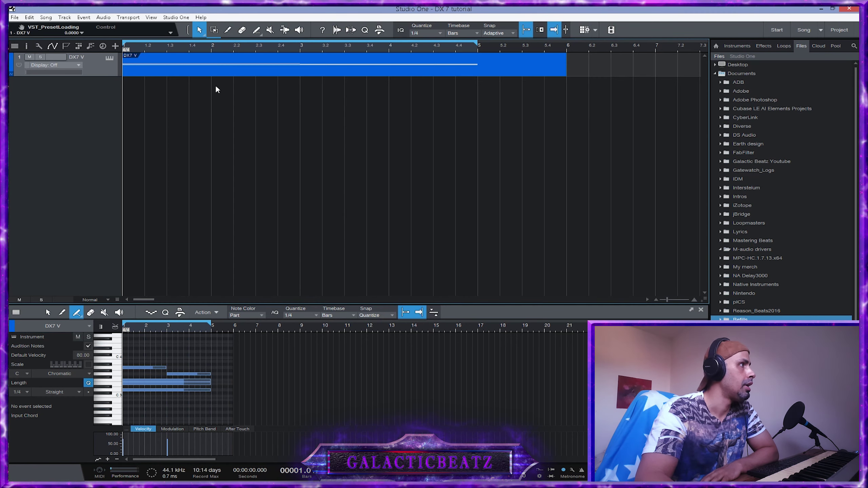
# Open the DX7 V instrument window from its track, reposition it, and audition the loop with the 6-String Shamisen preset
pyautogui.click(109, 57)
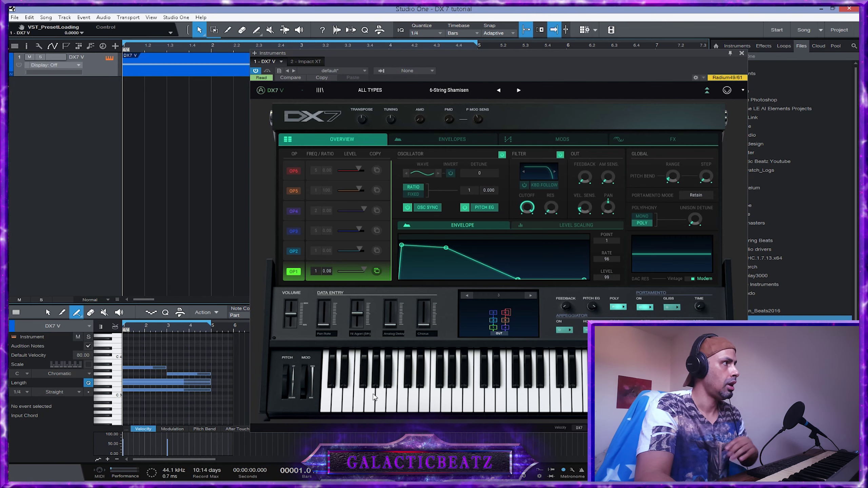
pyautogui.moveTo(488, 53); pyautogui.dragTo(396, 95)
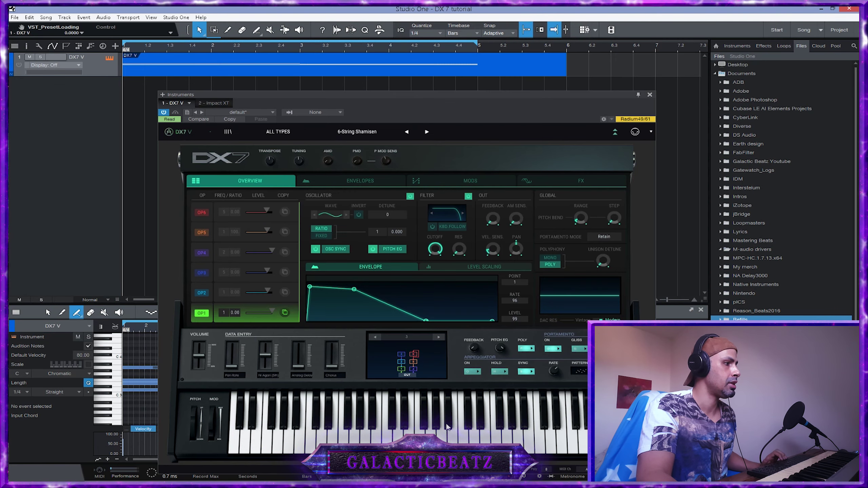
pyautogui.moveTo(469, 96); pyautogui.dragTo(470, 86)
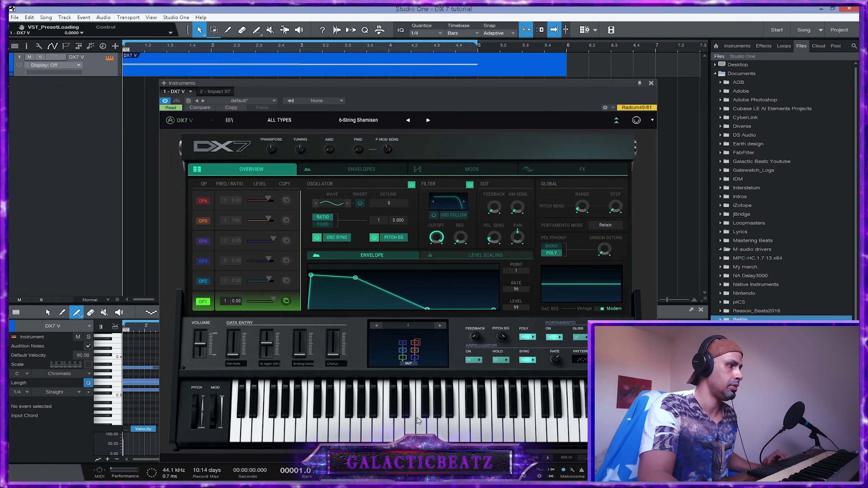
pyautogui.press('space')
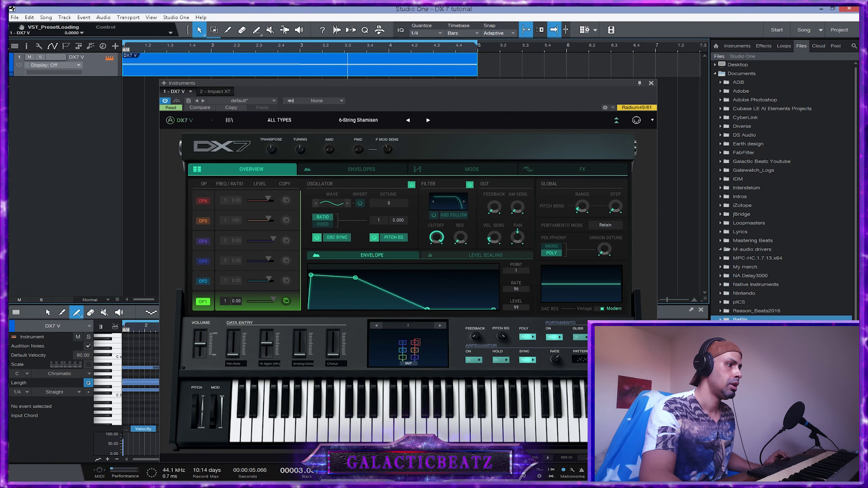
pyautogui.press(',')
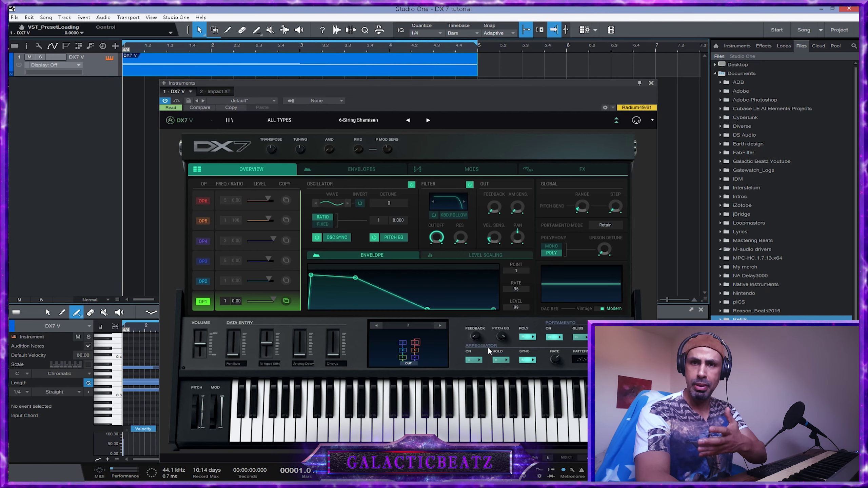
# Try Mono polyphony with portamento on, return to Poly, and turn on the arpeggiator
pyautogui.click(551, 246)
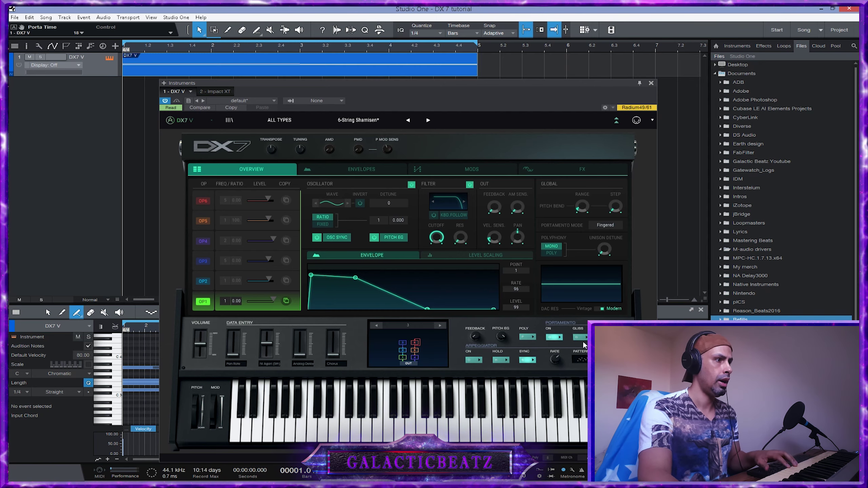
pyautogui.click(554, 338)
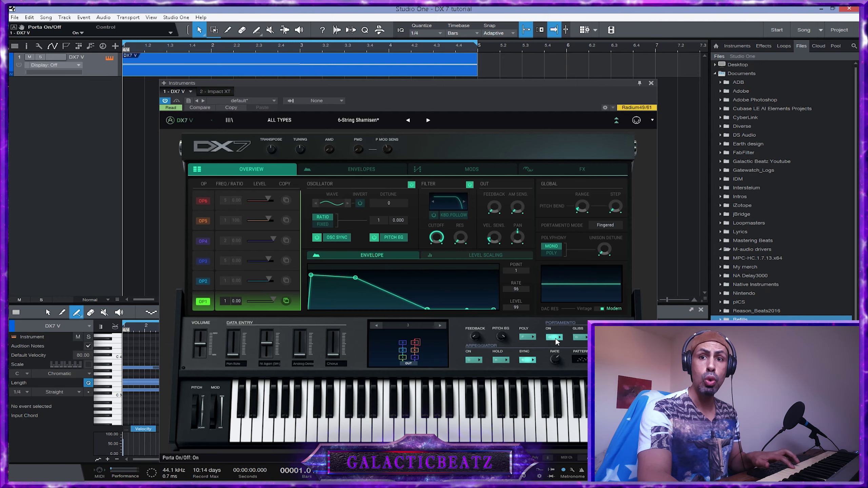
pyautogui.click(554, 254)
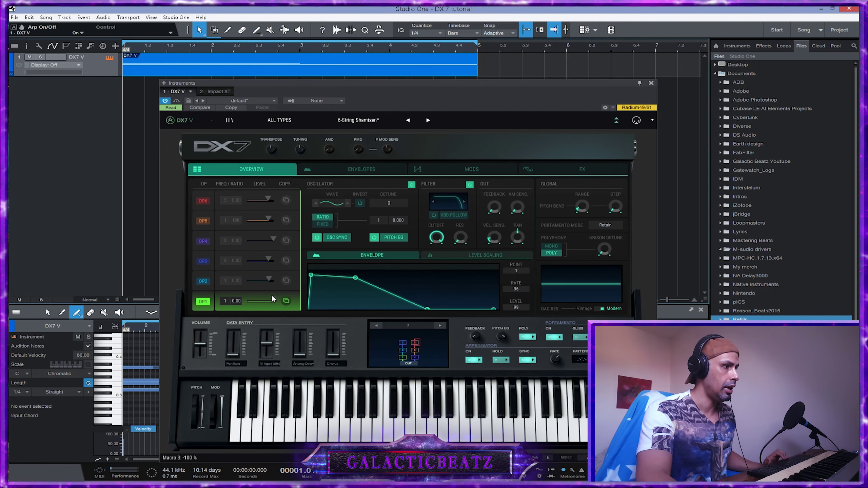
# Audition the arpeggiated loop from the start and set the arpeggiator rate to 1/8
pyautogui.press('space')
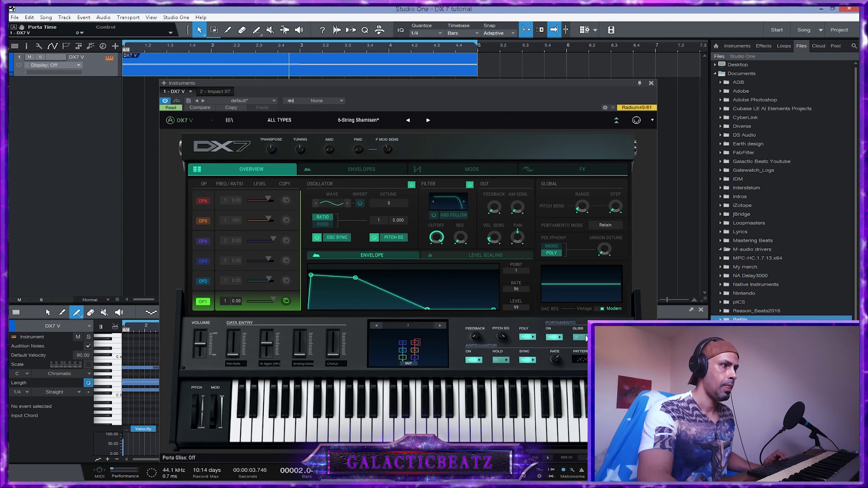
pyautogui.press('Home')
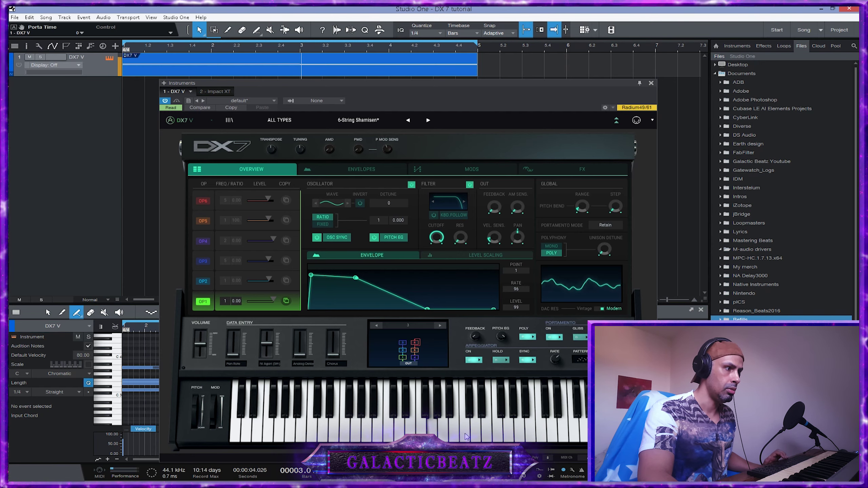
pyautogui.press('space')
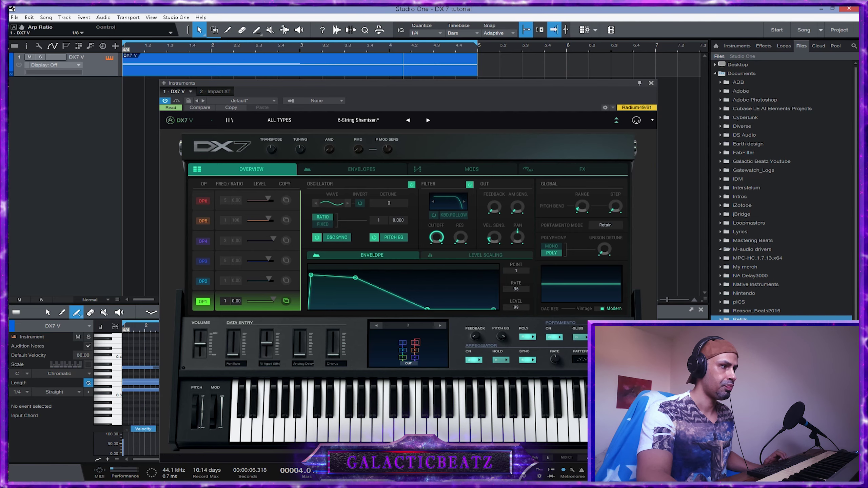
pyautogui.press('space')
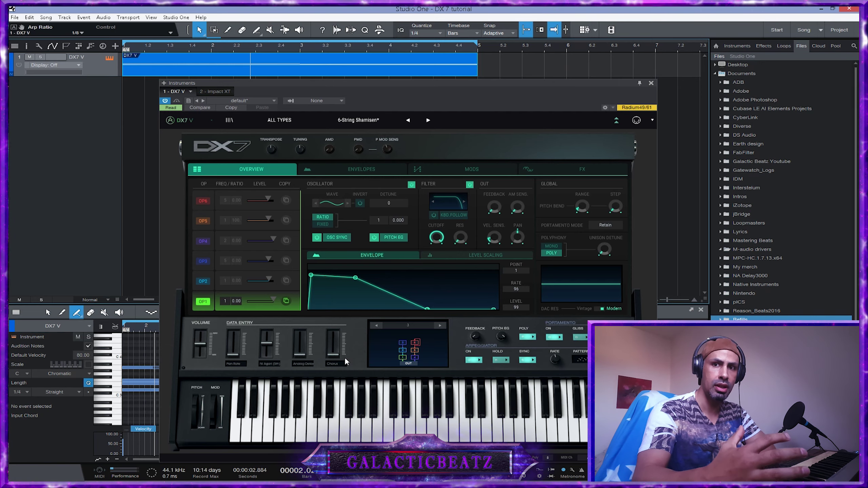
pyautogui.press('space')
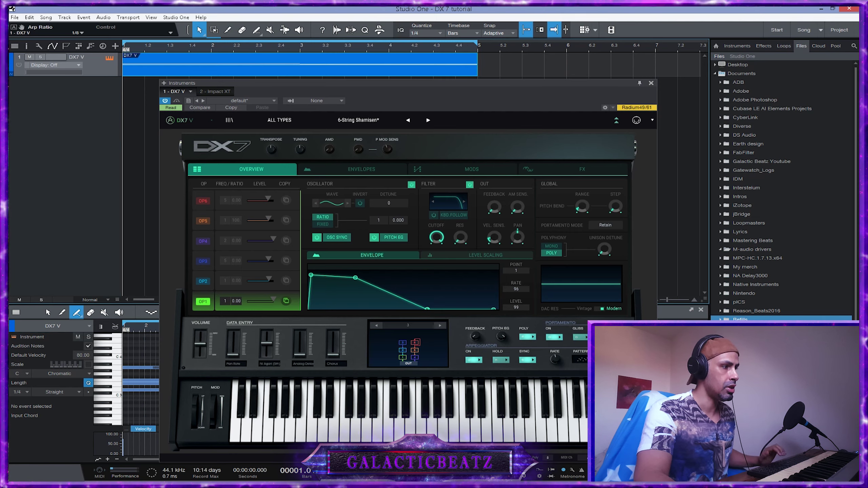
# While the loop plays, raise Macro 3 and Macro 4 to about 40% and set the arpeggiator octave to 2
pyautogui.press('space')
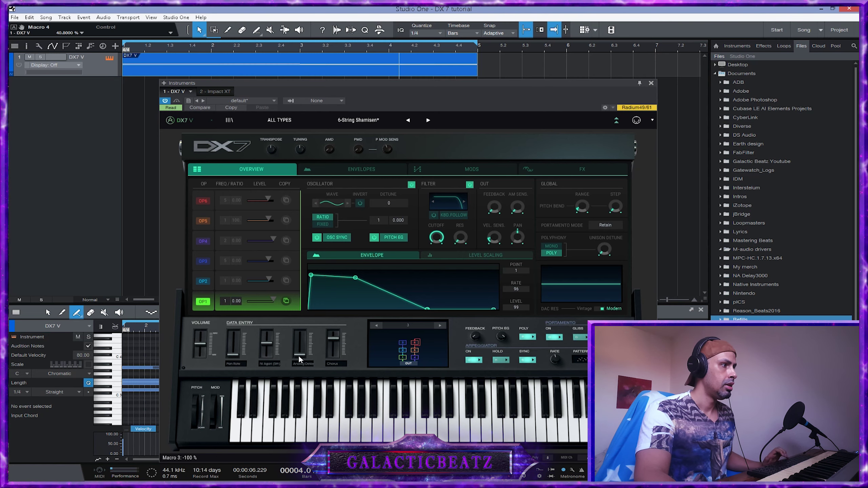
pyautogui.press('space')
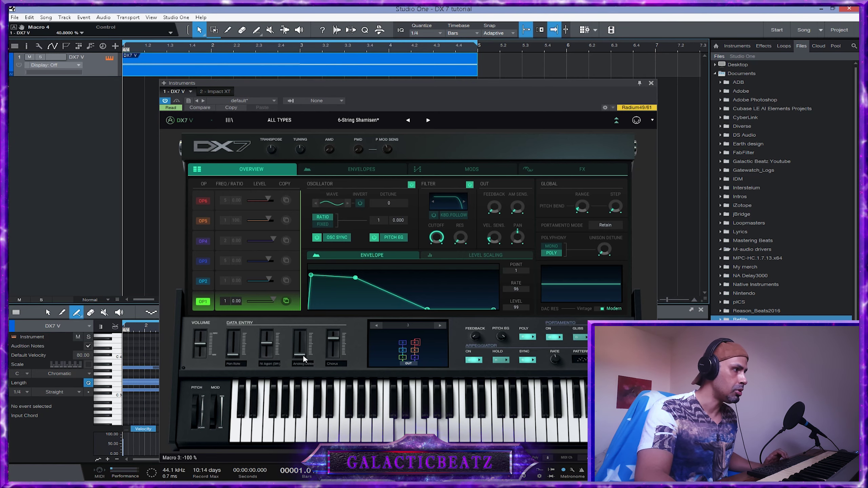
pyautogui.press('space')
pyautogui.moveTo(304, 357); pyautogui.dragTo(314, 285)
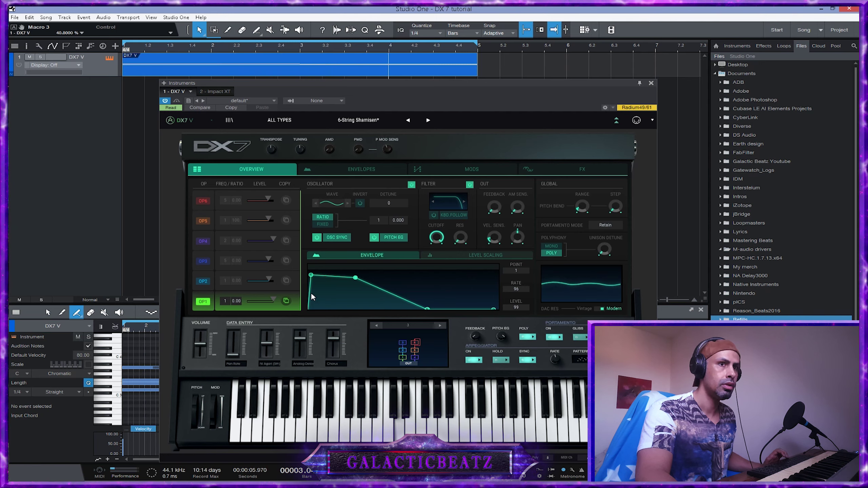
pyautogui.moveTo(303, 337); pyautogui.dragTo(306, 341)
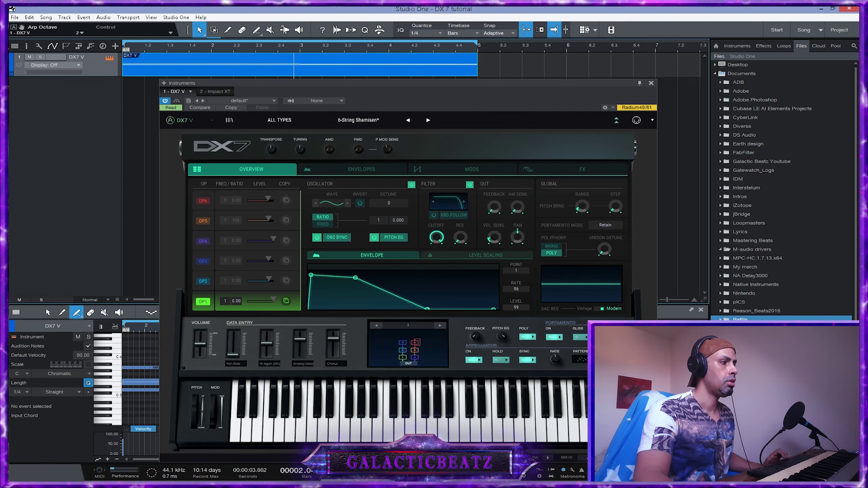
pyautogui.press('space')
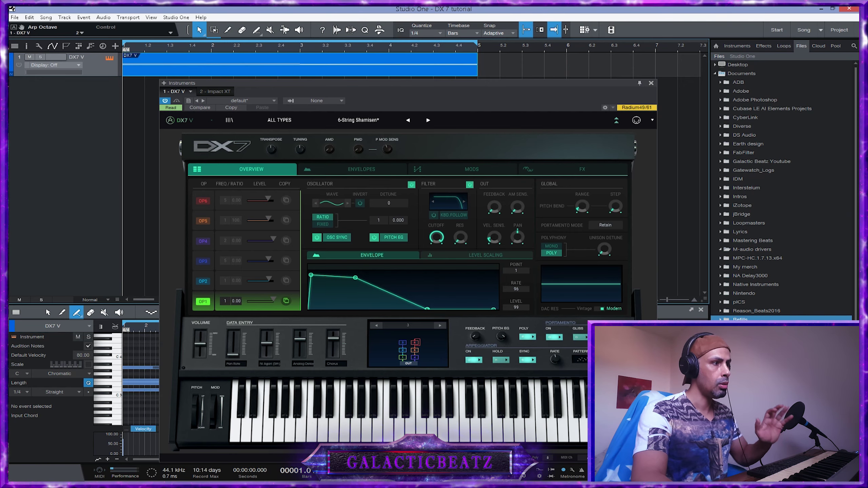
# Audition the loop with the arpeggiator's sync on and choose the As Played arpeggiator pattern
pyautogui.click(527, 360)
pyautogui.press('space')
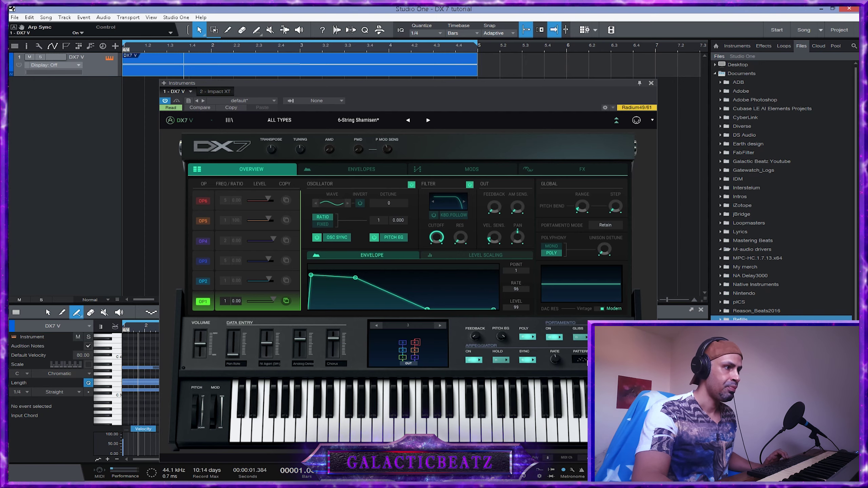
pyautogui.click(580, 359)
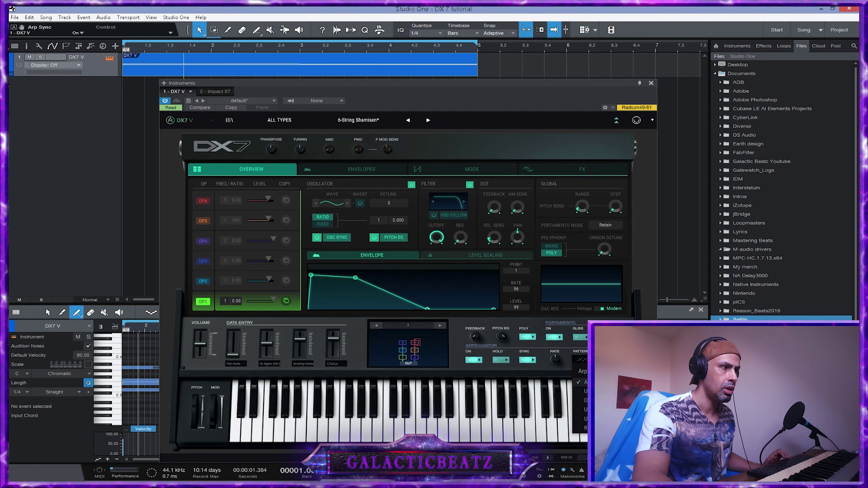
pyautogui.click(598, 382)
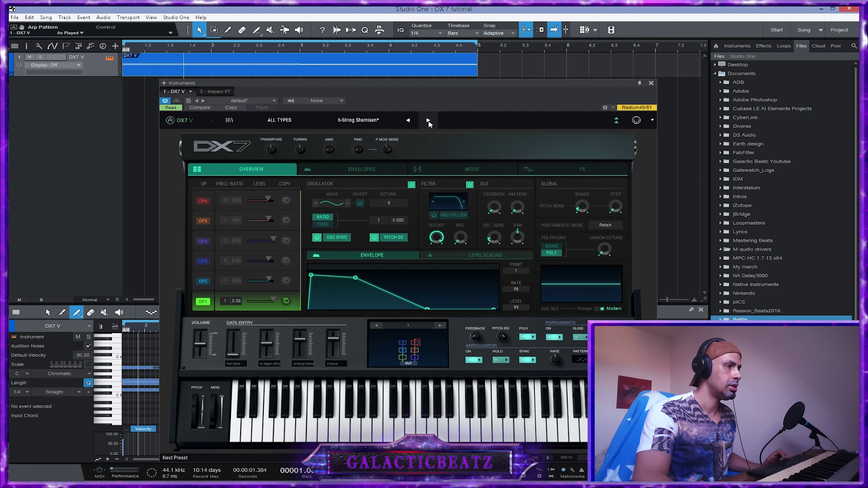
# Load the Moving 5th preset and play the loop with its arpeggiator turned on
pyautogui.click(428, 120)
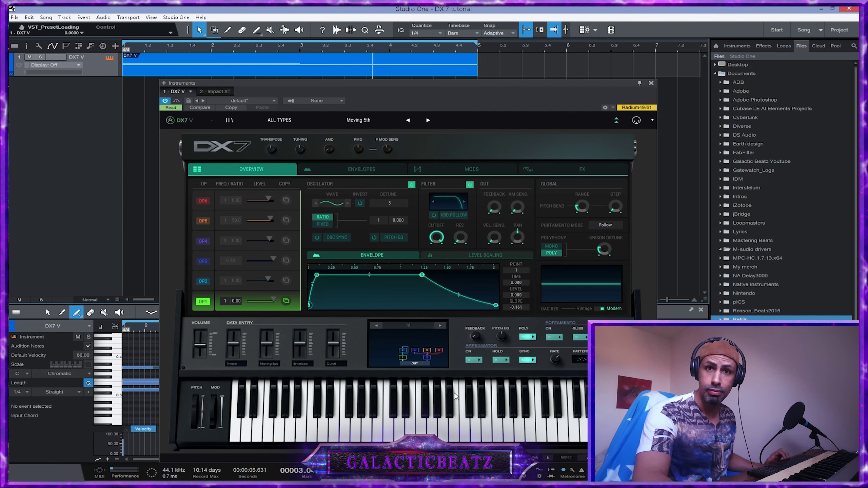
pyautogui.click(472, 360)
pyautogui.press('space')
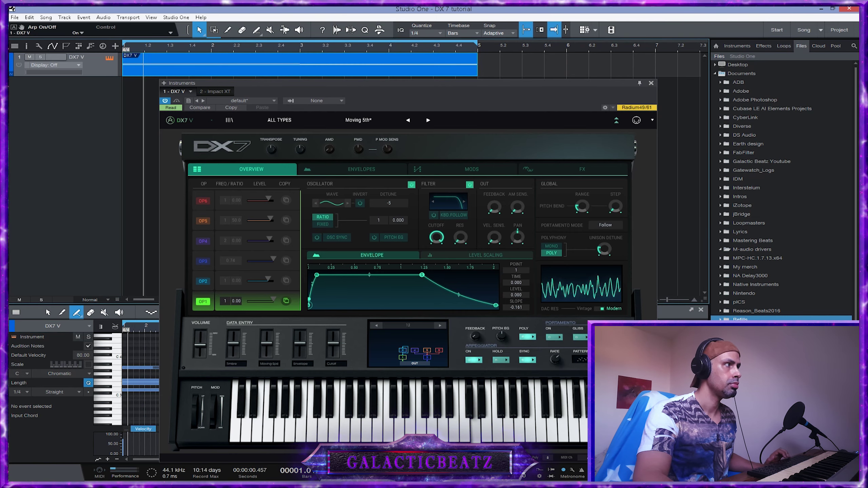
# Set the Moving 5th preset's arpeggiator rate to 1/8, stop playback, and return to the song start
pyautogui.moveTo(556, 365)
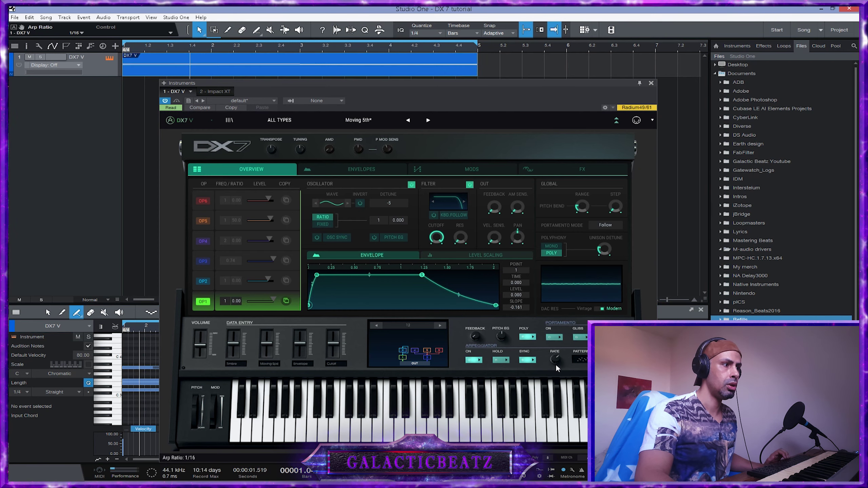
pyautogui.press('space')
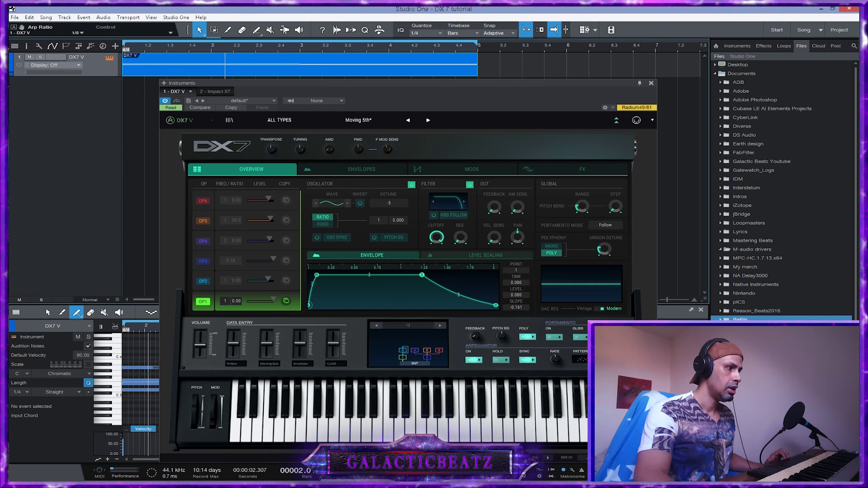
pyautogui.press(',')
# Lower Macro 4 (Cutoff) to -60% and raise Macro 1 to 40% while auditioning the loop
pyautogui.moveTo(337, 345)
pyautogui.mouseDown()
pyautogui.moveTo(345, 377)
pyautogui.moveTo(338, 351)
pyautogui.mouseUp()
pyautogui.press('space')
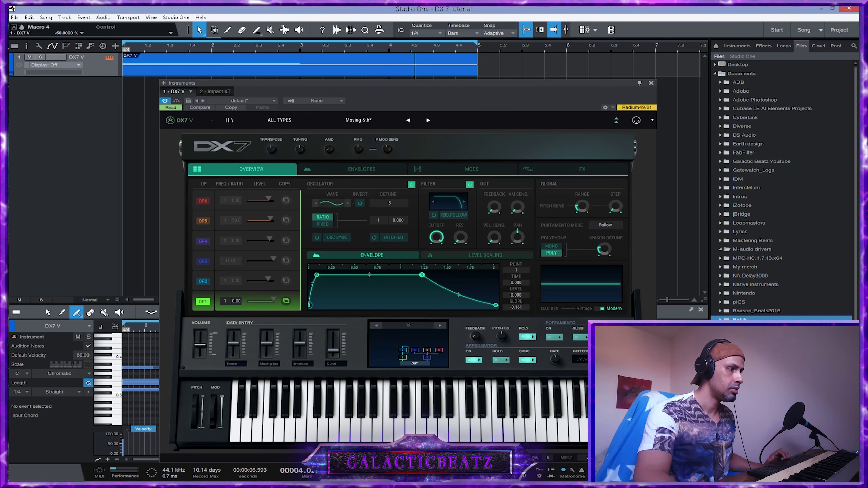
pyautogui.press('space')
pyautogui.press('space')
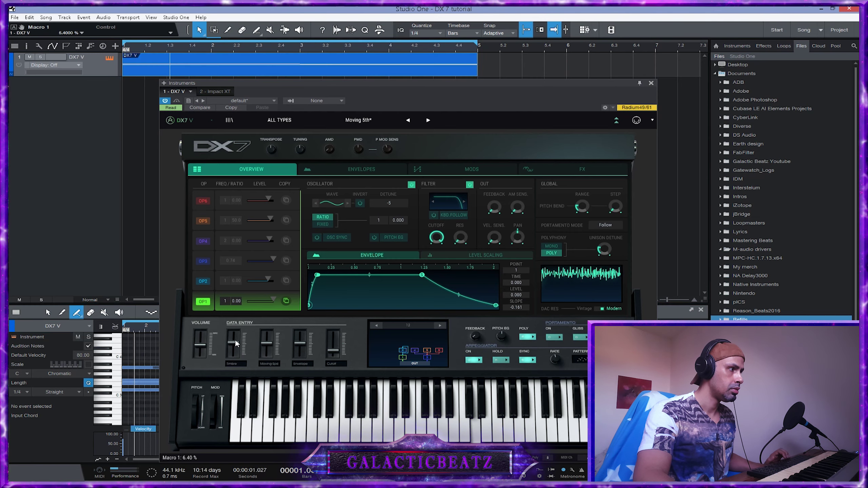
pyautogui.moveTo(238, 336); pyautogui.dragTo(242, 327)
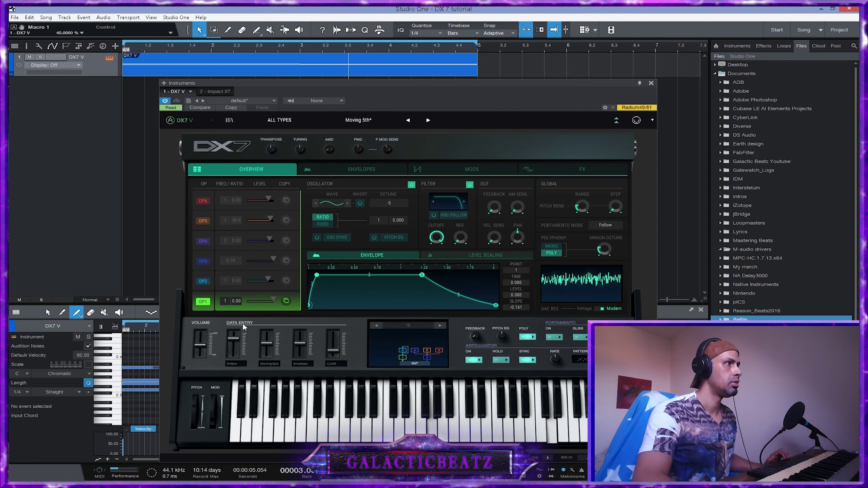
pyautogui.press('space')
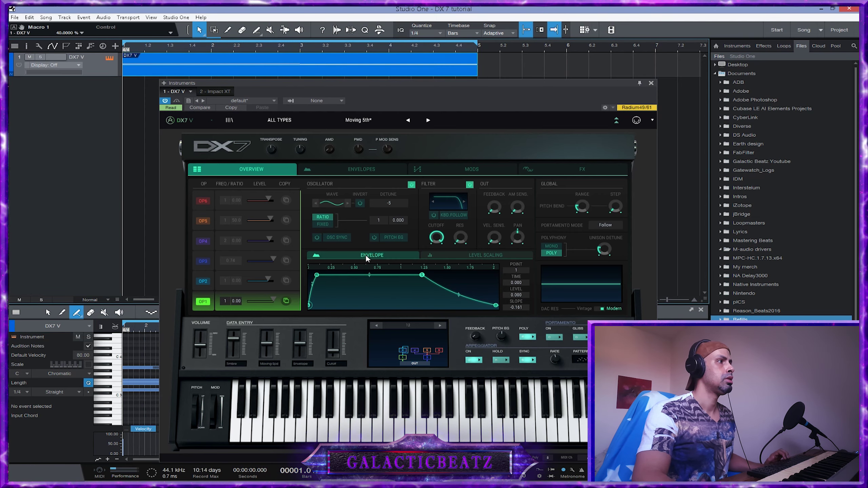
# Browse the DX7 V preset list and the sound type categories, including the Template presets
pyautogui.click(345, 121)
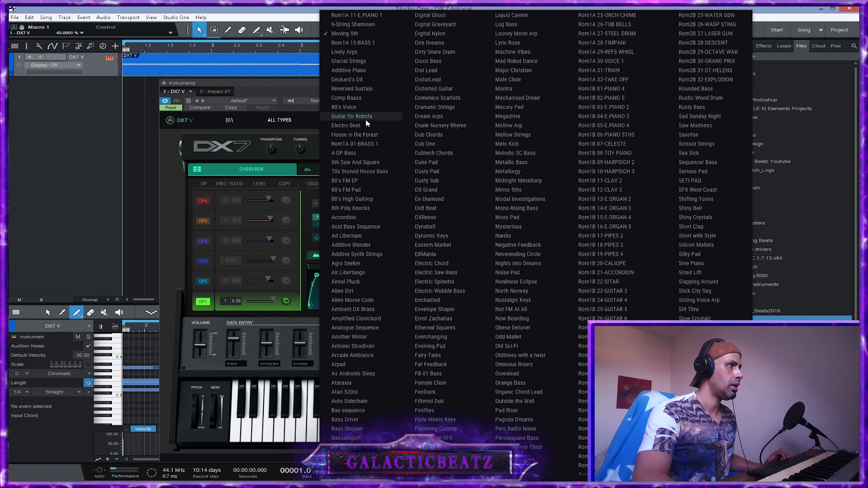
pyautogui.click(358, 33)
pyautogui.click(284, 121)
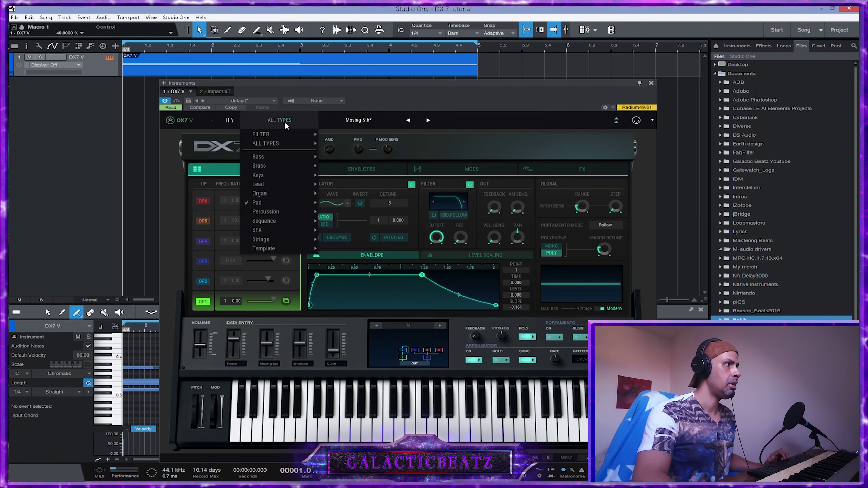
pyautogui.click(286, 120)
pyautogui.click(284, 120)
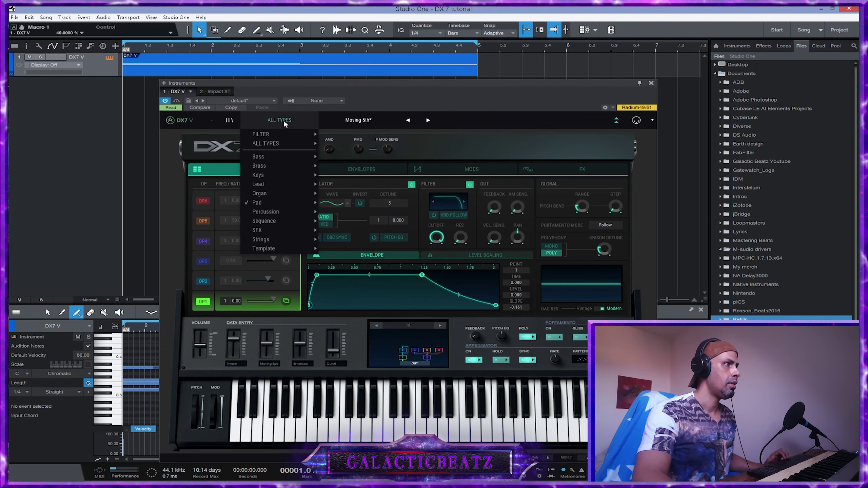
pyautogui.click(359, 120)
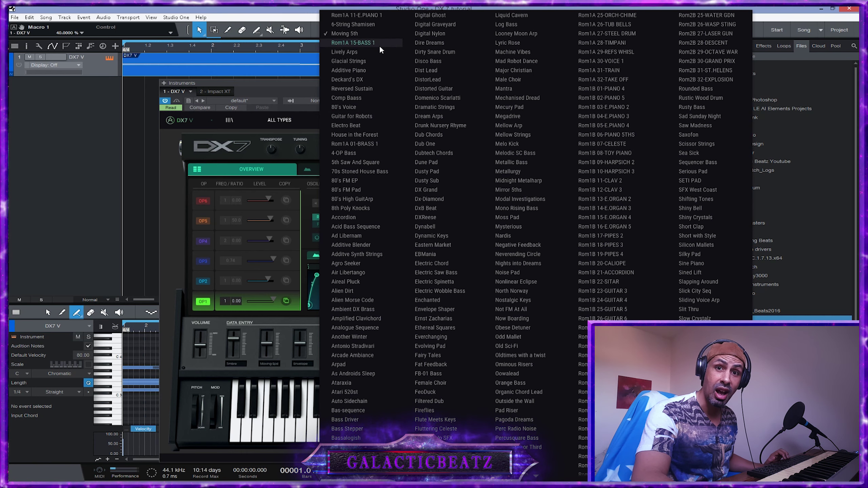
pyautogui.click(272, 86)
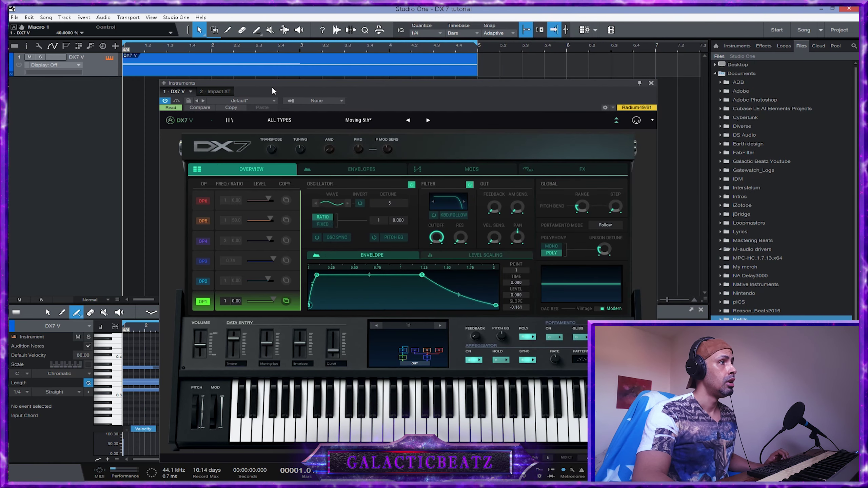
pyautogui.click(294, 121)
pyautogui.moveTo(283, 158)
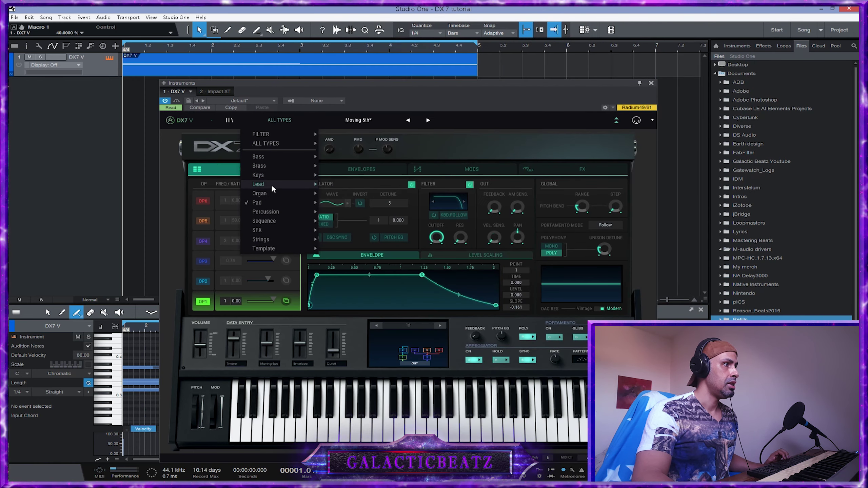
pyautogui.moveTo(273, 222)
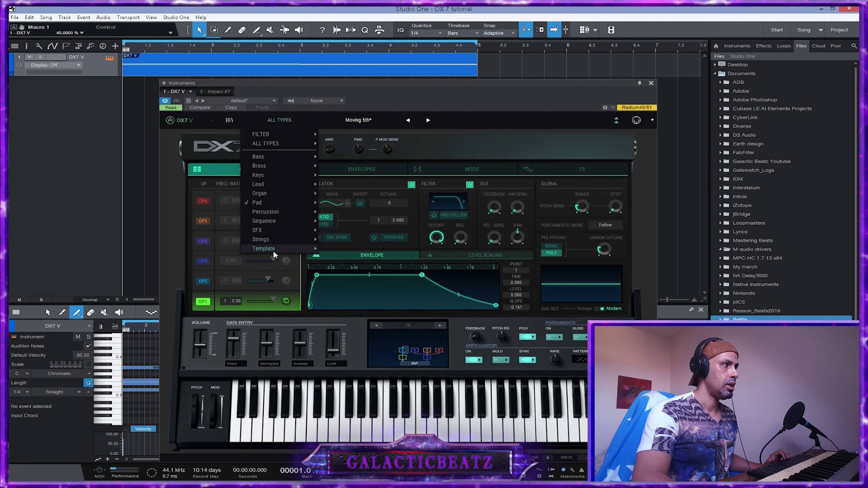
pyautogui.moveTo(273, 252)
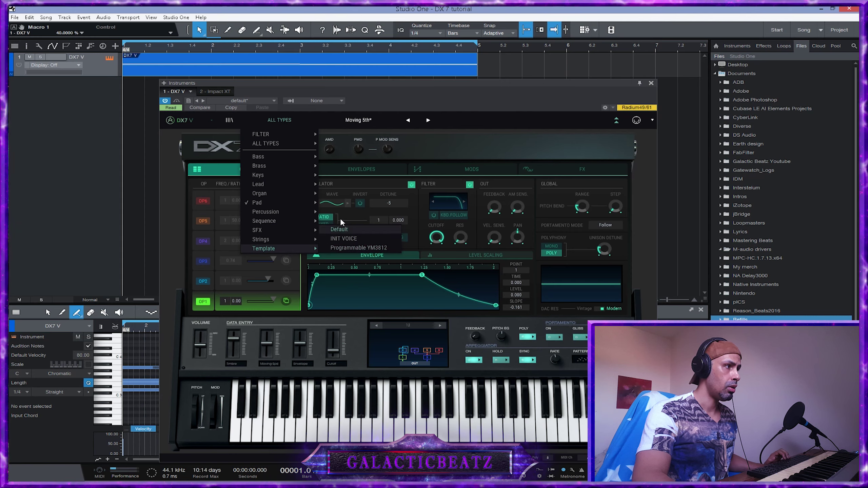
# Load the Lively Arps preset and audition the loop with it
pyautogui.click(428, 120)
pyautogui.click(427, 120)
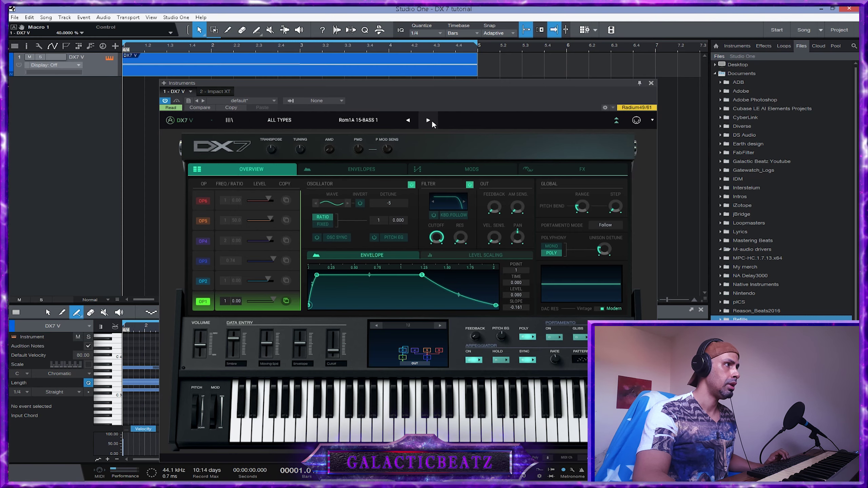
pyautogui.click(431, 120)
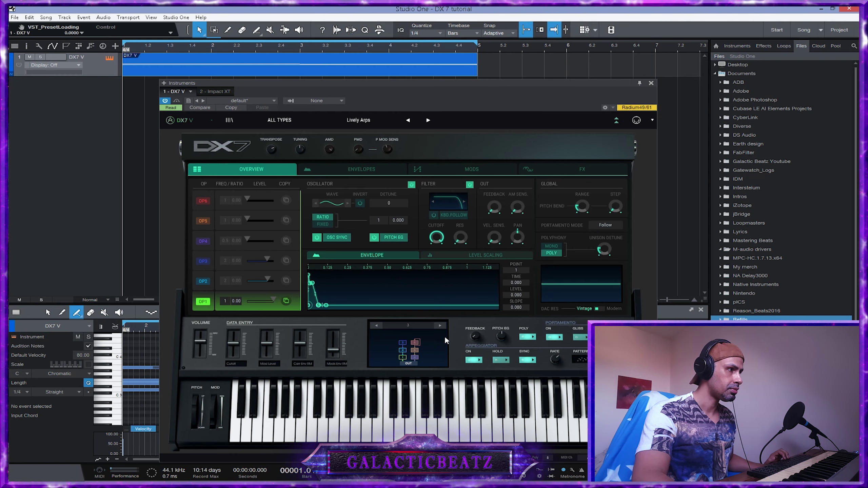
pyautogui.press('space')
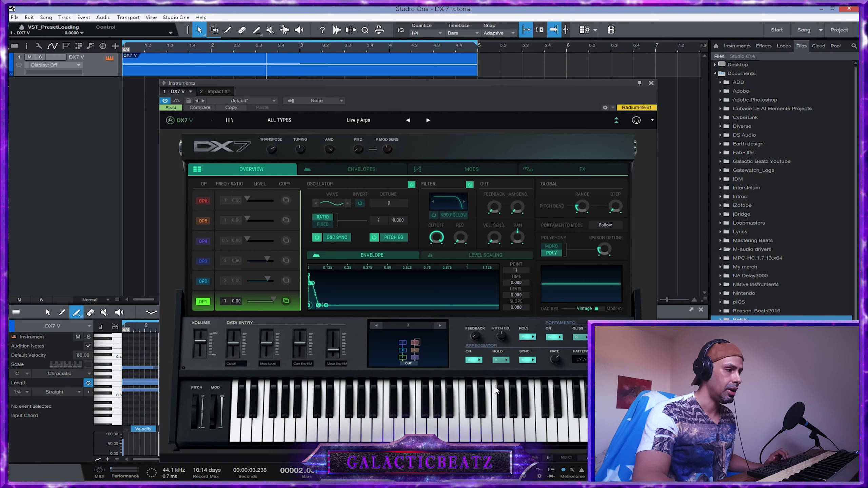
pyautogui.press('space')
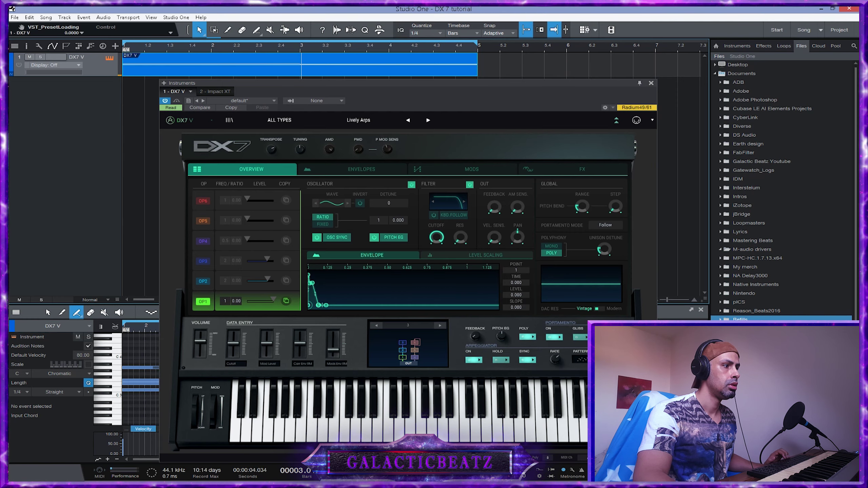
# Replay the loop while raising Macro 4 to 8%, and stop playback
pyautogui.press('space')
pyautogui.press('space')
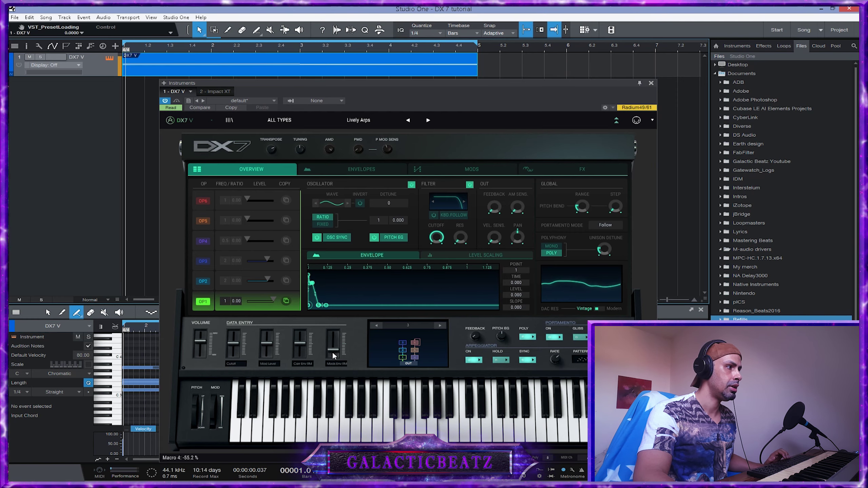
pyautogui.moveTo(334, 350); pyautogui.dragTo(342, 323)
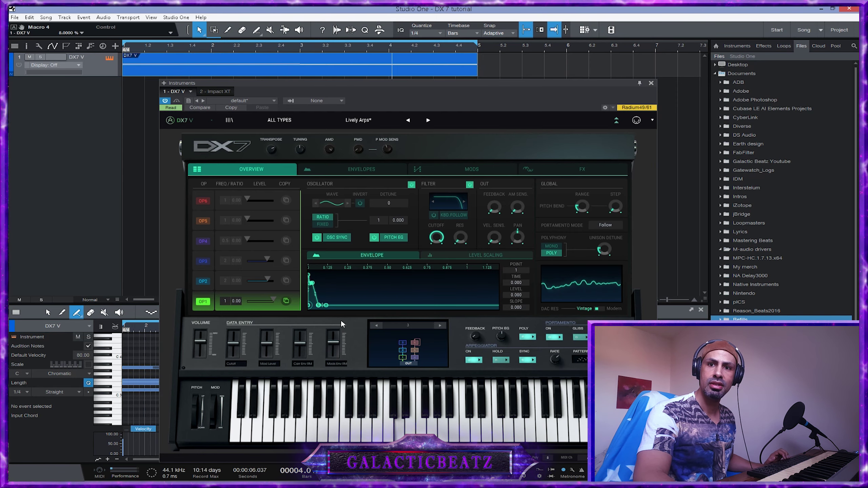
pyautogui.press('space')
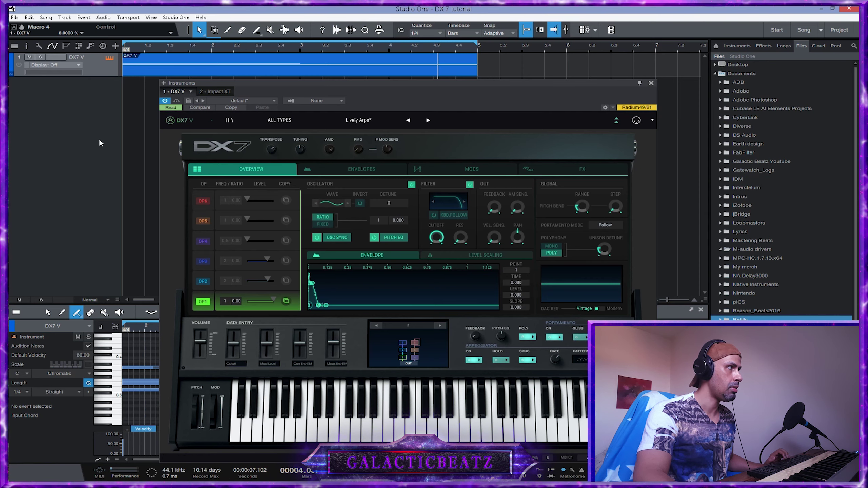
# Create Macro 4 automation on the DX7 V track, add a point at 100% on bar 2, and play it back
pyautogui.moveTo(22, 31); pyautogui.dragTo(97, 67)
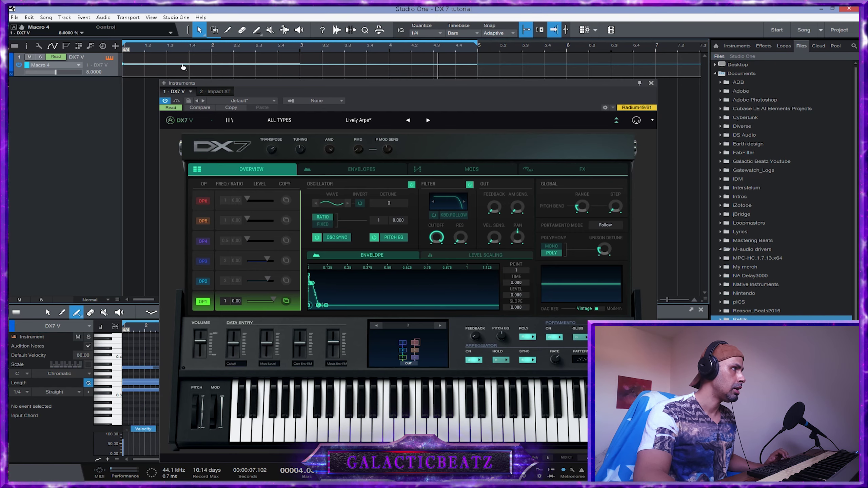
pyautogui.moveTo(212, 65); pyautogui.dragTo(211, 55)
pyautogui.press('space')
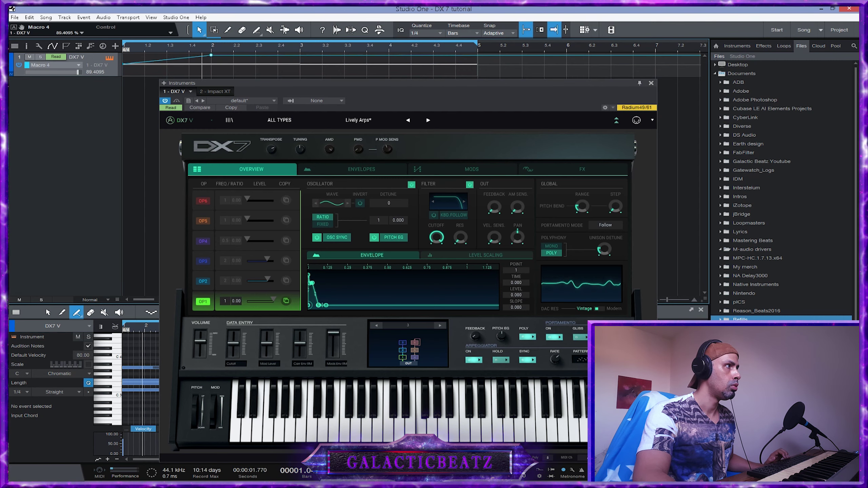
pyautogui.press('space')
# Hold the Macro 4 automation up to bar 3, ramp it down to 0 at bar 4, and audition it from the start
pyautogui.click(300, 55)
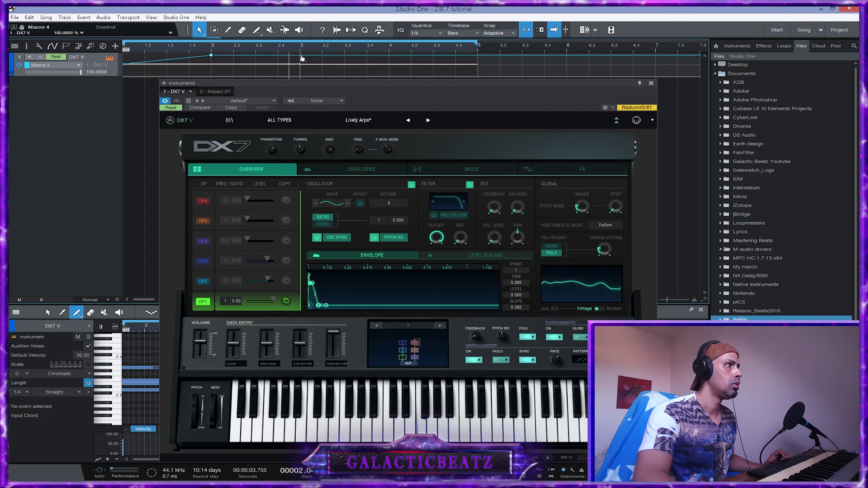
pyautogui.click(344, 57)
pyautogui.click(389, 59)
pyautogui.moveTo(390, 64); pyautogui.dragTo(389, 65)
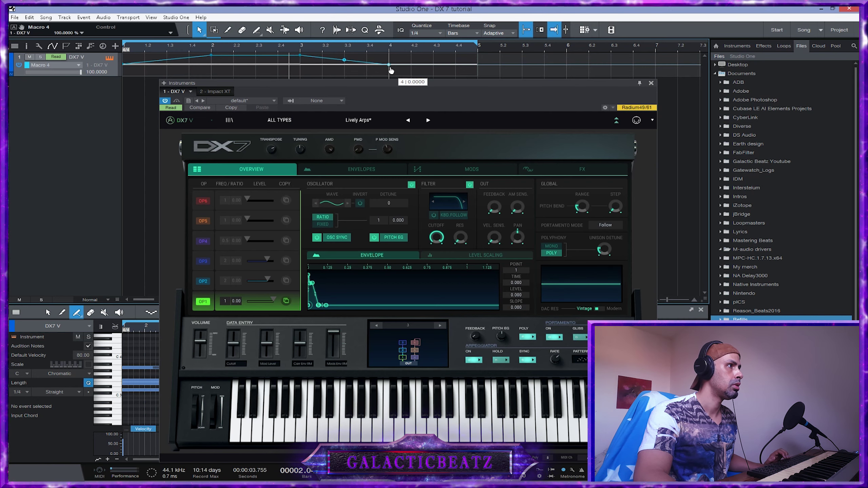
pyautogui.press('space')
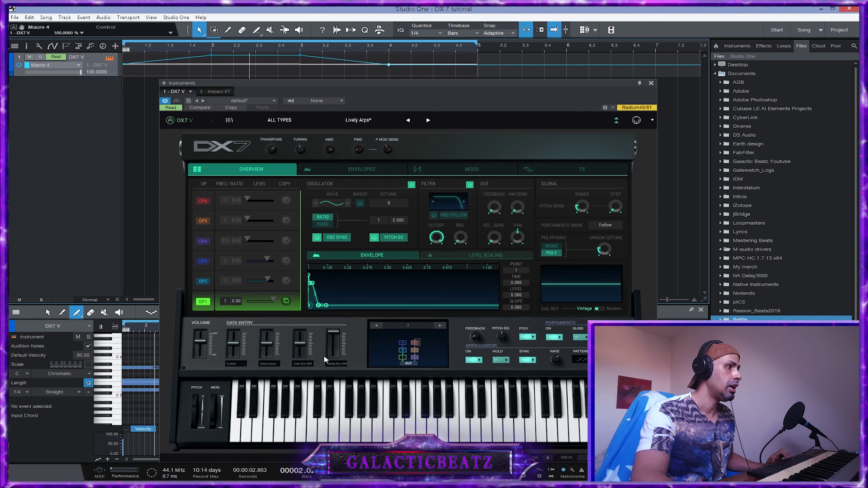
pyautogui.press(',')
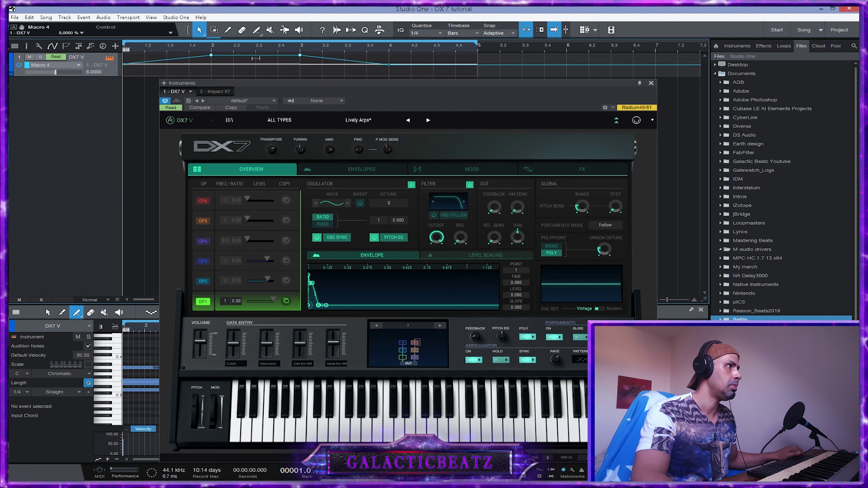
# Lower the Macro 4 automation's peak to 75% and its start and end levels further, and play the loop
pyautogui.moveTo(211, 56); pyautogui.dragTo(212, 58)
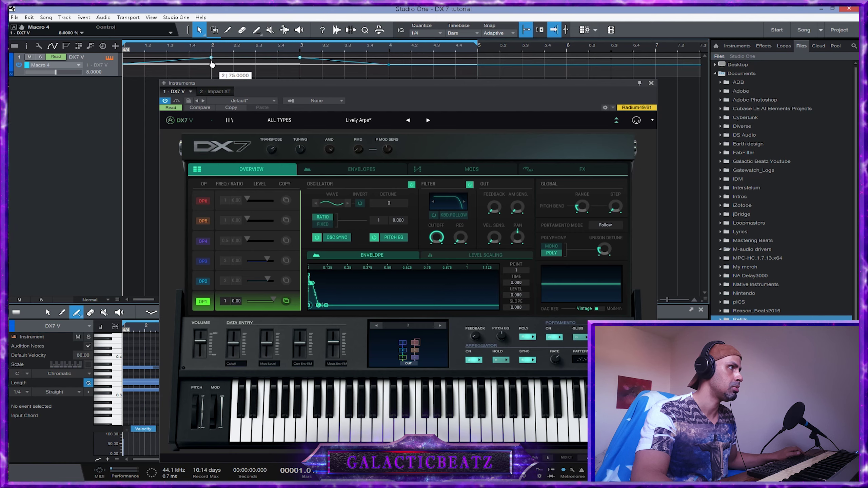
pyautogui.click(167, 60)
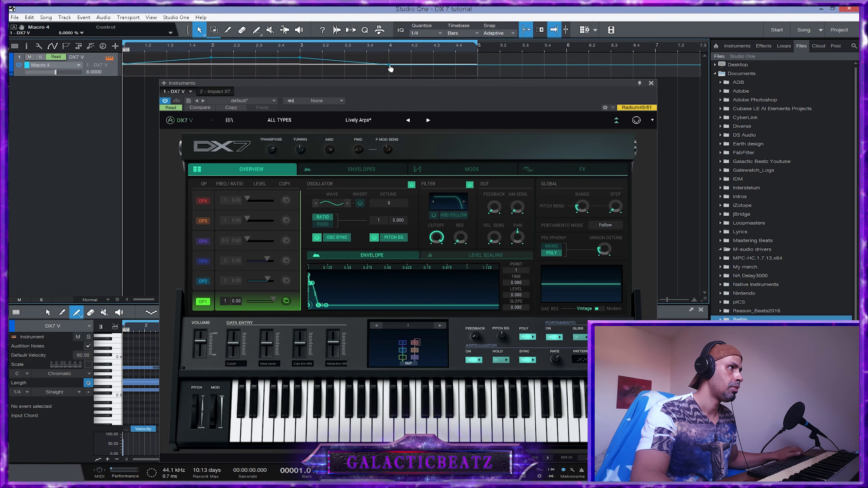
pyautogui.moveTo(123, 65); pyautogui.dragTo(125, 74)
pyautogui.press('space')
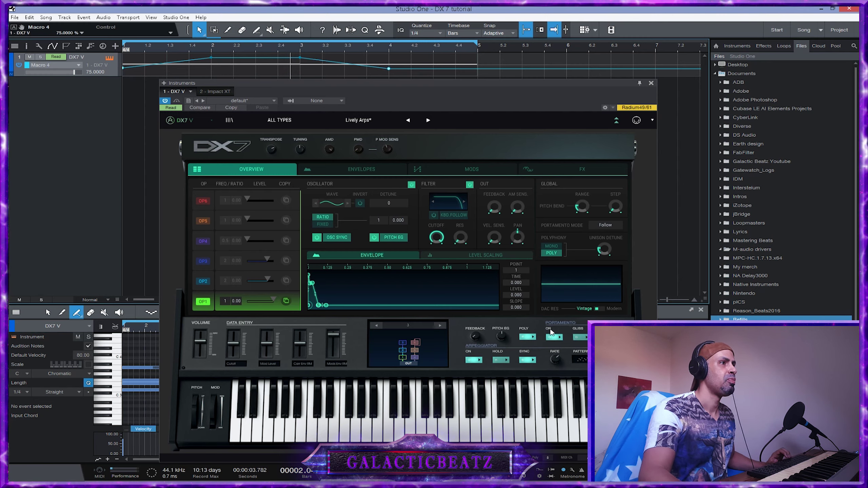
# Close the DX7 V window and add an Impact XT drum instrument on a new track
pyautogui.click(651, 83)
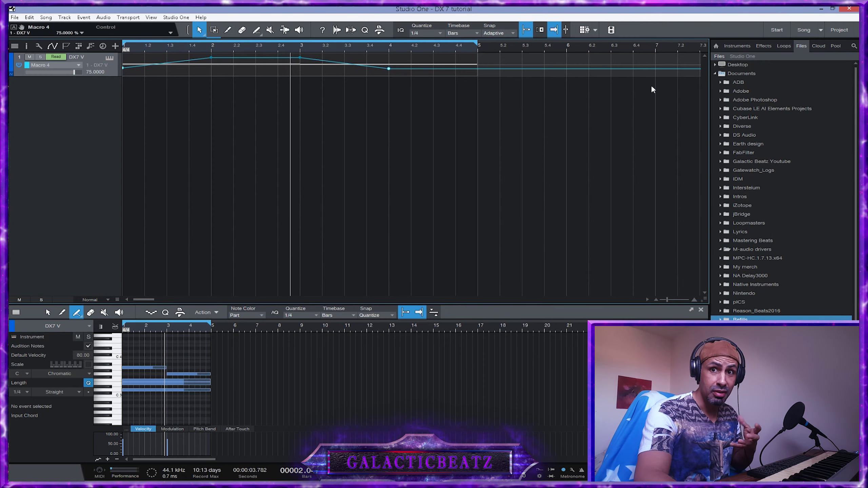
pyautogui.click(762, 45)
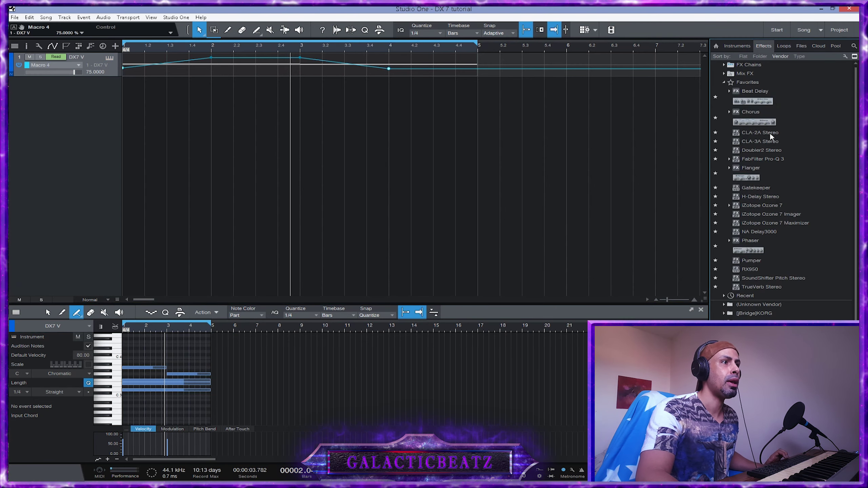
pyautogui.click(745, 46)
pyautogui.moveTo(750, 135); pyautogui.dragTo(146, 102)
# Search the Refills folder for kick samples
pyautogui.click(804, 45)
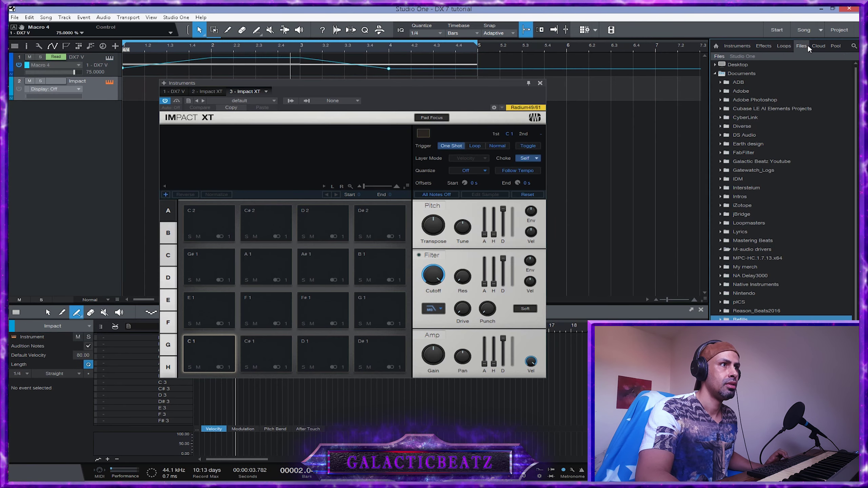
pyautogui.click(854, 47)
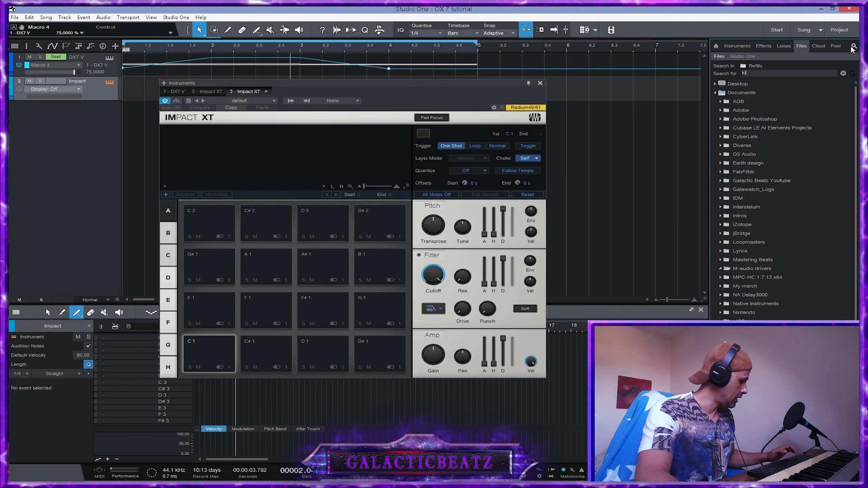
pyautogui.press('Return')
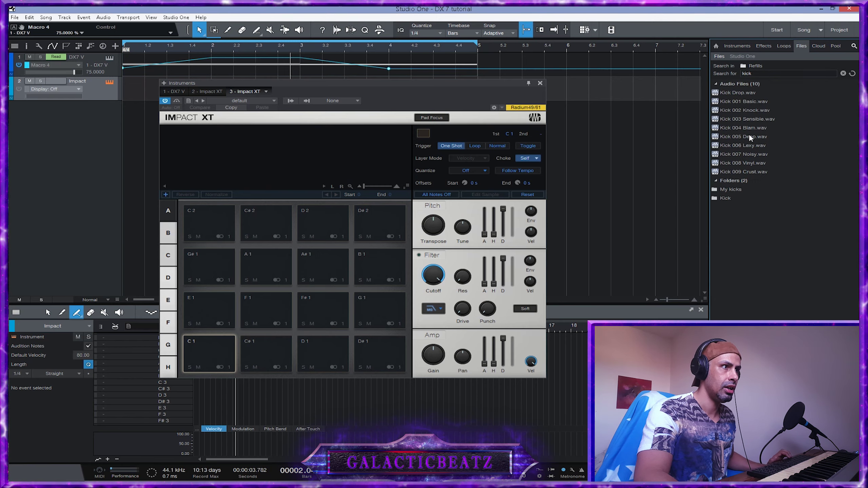
# Step through the kick samples, load Kick 003 Sensible onto Impact XT's C 2 pad, and close the instrument window
pyautogui.press('Down')
pyautogui.press('Down')
pyautogui.press('Down')
pyautogui.press('Down')
pyautogui.press('Down')
pyautogui.moveTo(747, 127); pyautogui.dragTo(208, 223)
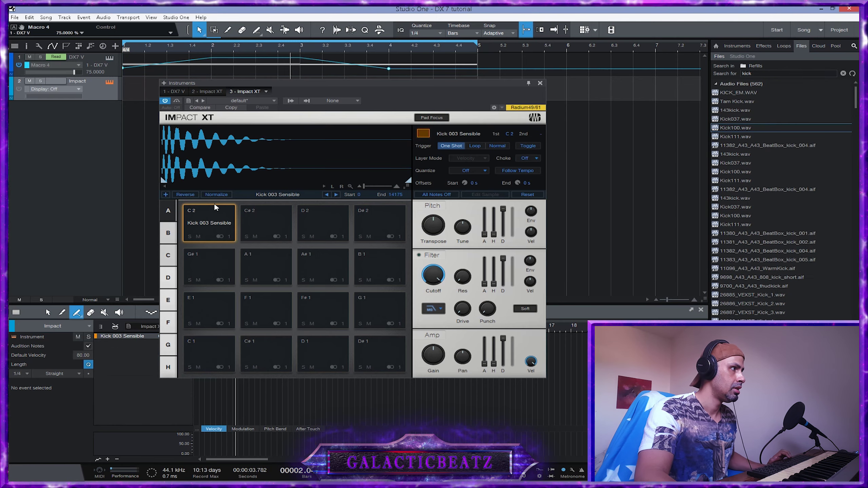
pyautogui.click(539, 83)
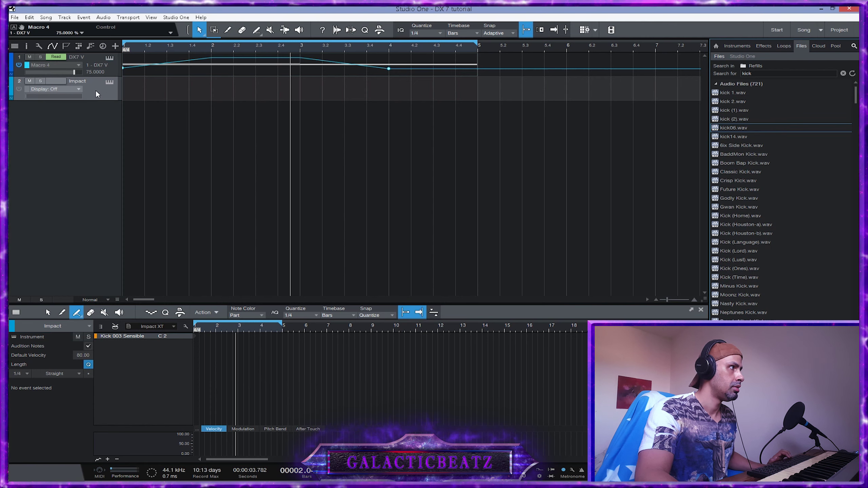
# Hide the automation, copy the DX7 V part onto the Impact track, and delete all notes from the copy in the piano view
pyautogui.press('a')
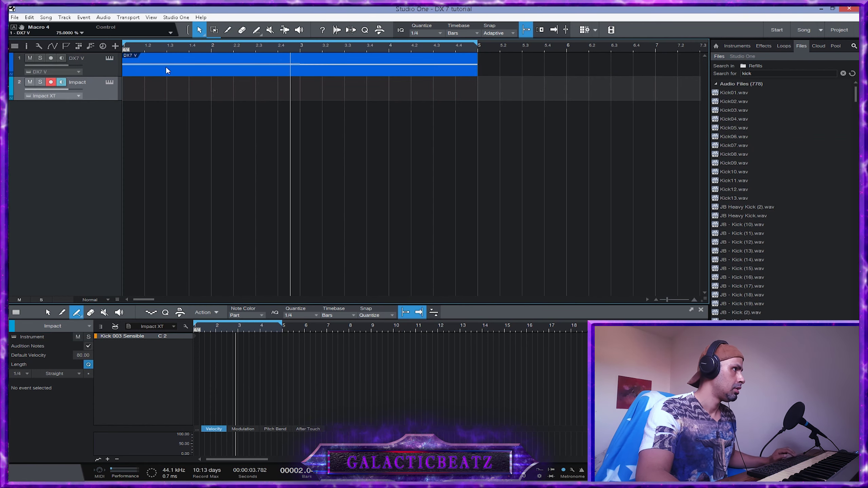
pyautogui.moveTo(167, 69); pyautogui.dragTo(169, 91)
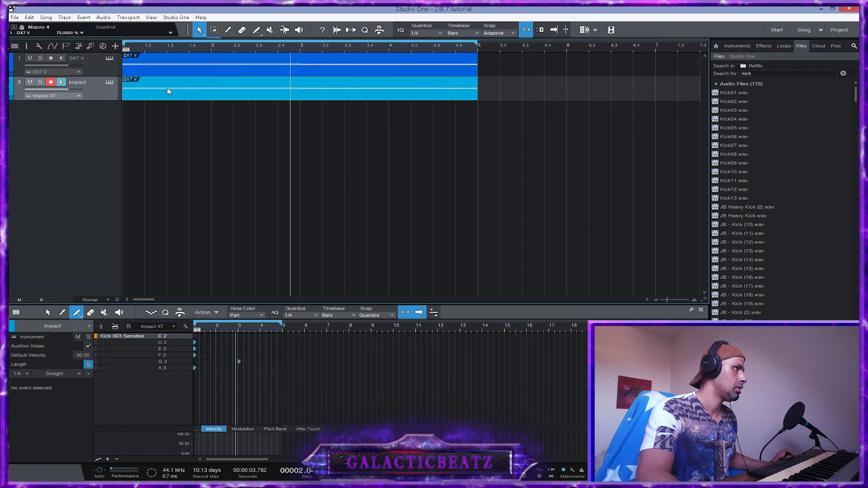
pyautogui.click(118, 328)
pyautogui.click(220, 379)
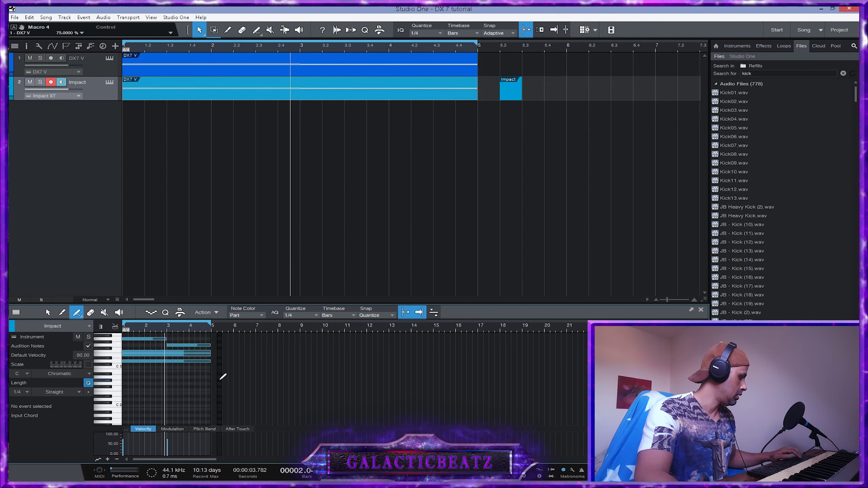
pyautogui.click(223, 376)
pyautogui.moveTo(221, 379); pyautogui.dragTo(130, 330)
pyautogui.press('Delete')
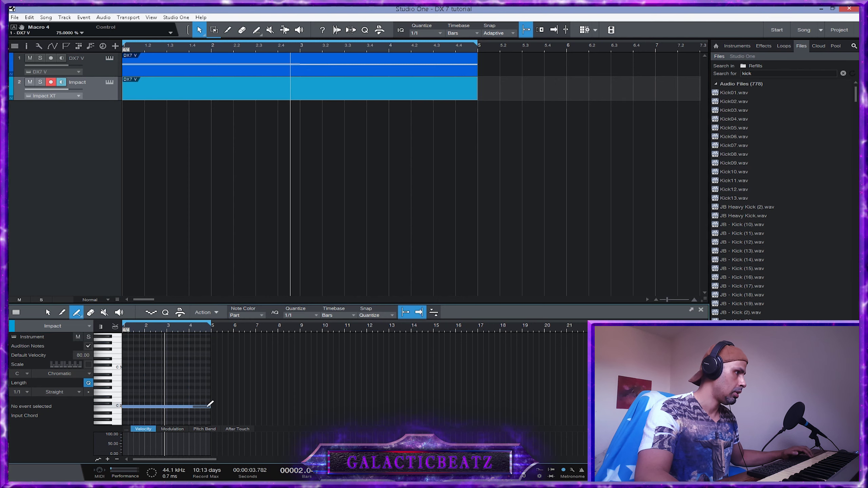
# Set the note grid to 1/4, fill the four-bar Impact part with quarter-note kicks on C 2, and play the loop
pyautogui.moveTo(210, 404); pyautogui.dragTo(211, 405)
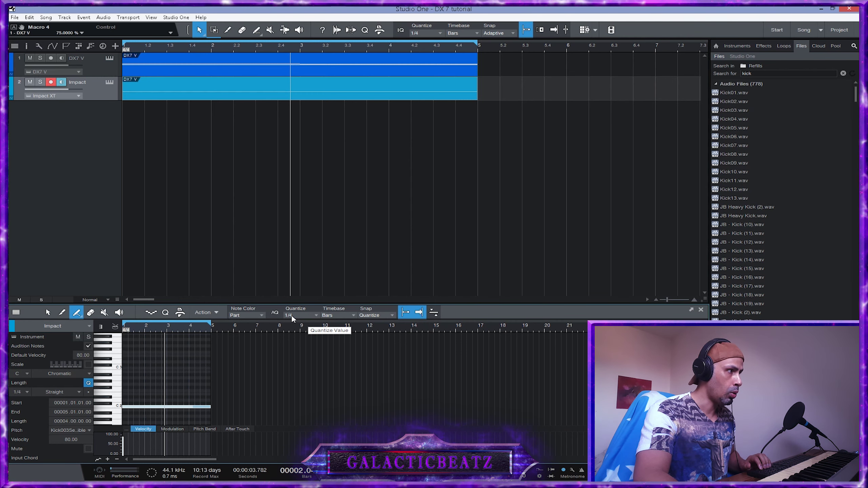
pyautogui.scroll(1, 292, 315)
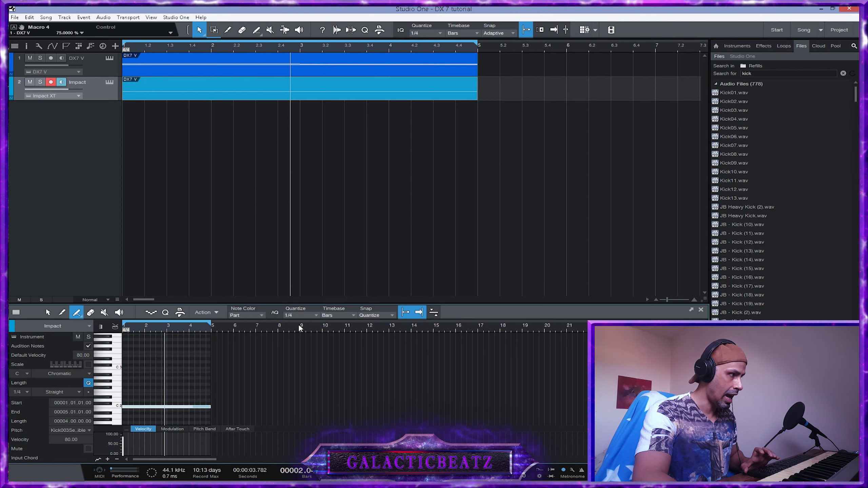
pyautogui.moveTo(124, 407); pyautogui.dragTo(387, 407)
pyautogui.press('space')
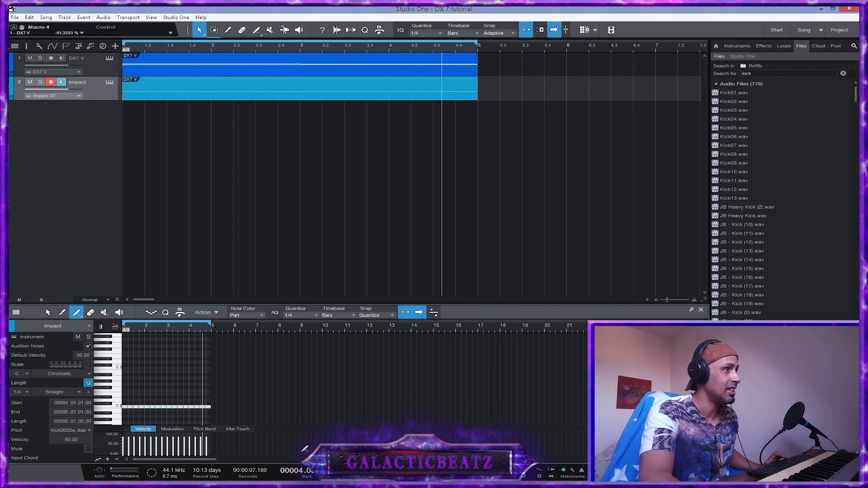
pyautogui.press('space')
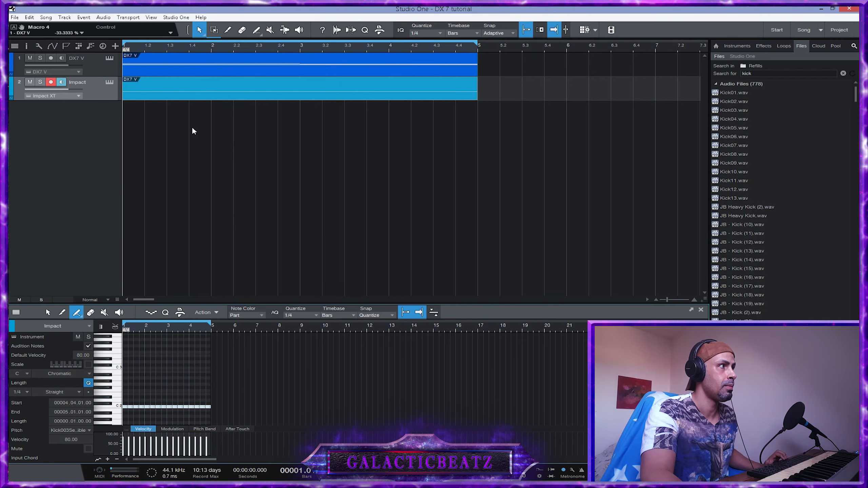
# Mute the Impact track and lower the DX7 V's Cutoff macro to about -43.2 % during playback, closing the instrument window
pyautogui.click(96, 89)
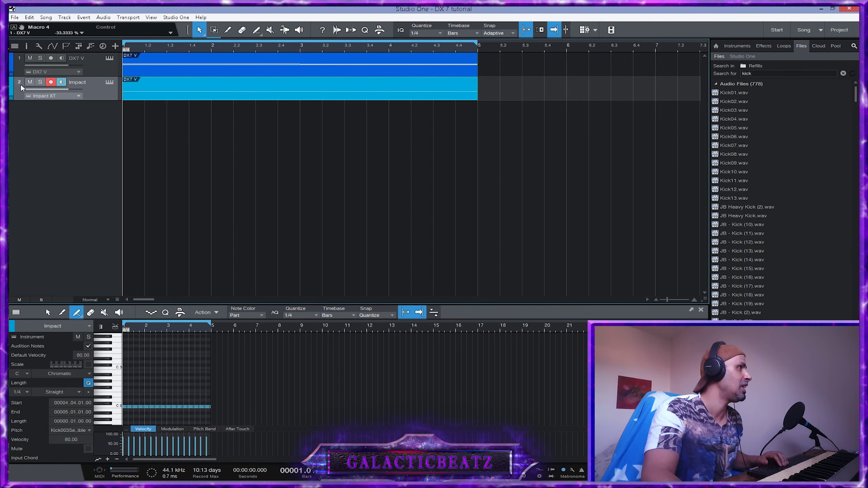
pyautogui.click(30, 82)
pyautogui.click(98, 64)
pyautogui.click(109, 58)
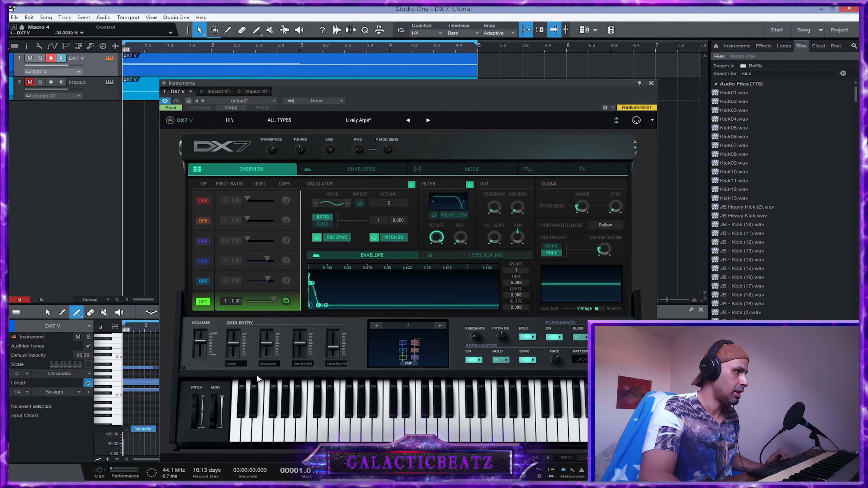
pyautogui.press('space')
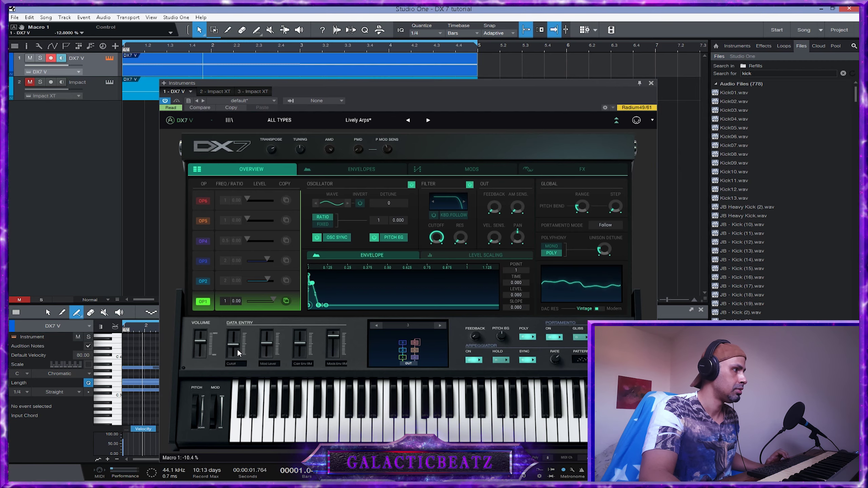
pyautogui.moveTo(238, 351); pyautogui.dragTo(243, 371)
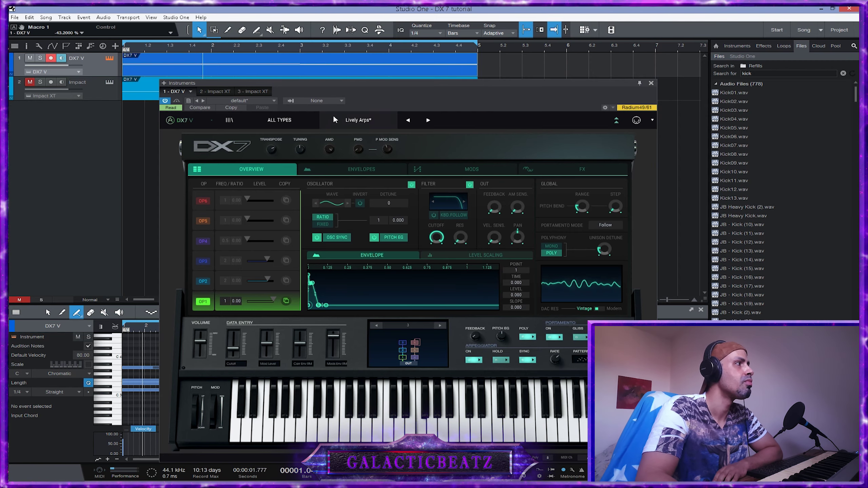
pyautogui.click(651, 83)
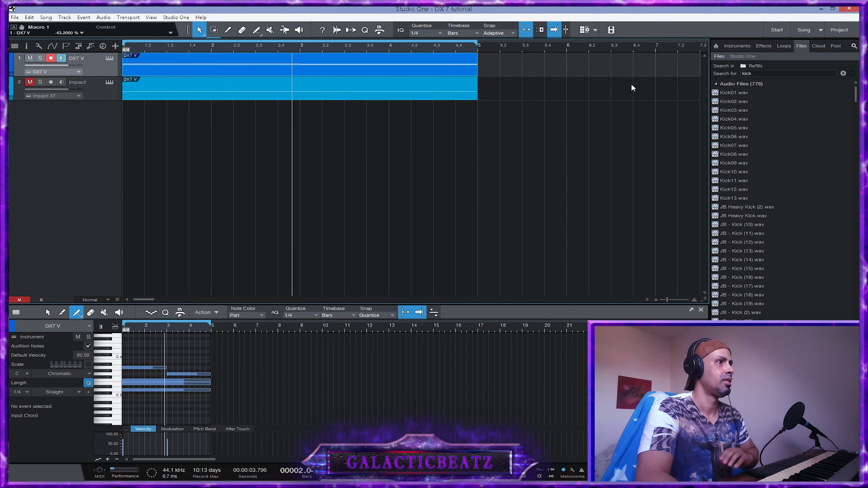
# Duplicate the Impact track together with its kick part and show the copy's notes in the piano view
pyautogui.moveTo(96, 93); pyautogui.dragTo(92, 129)
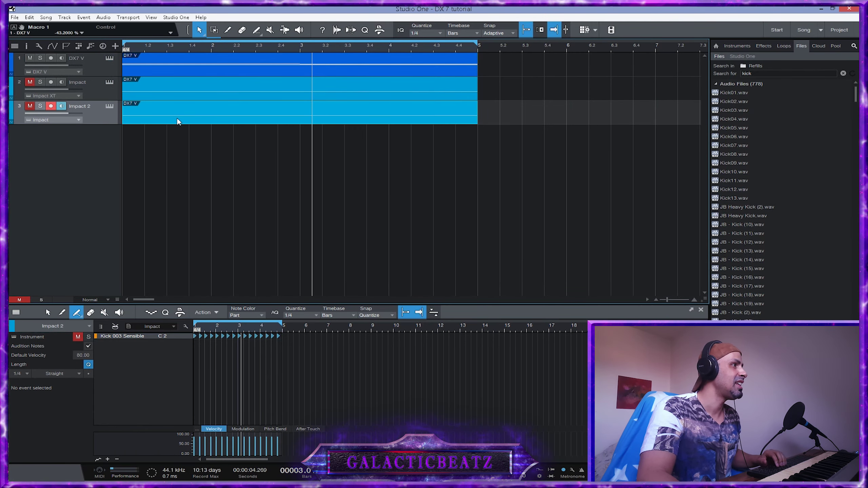
pyautogui.click(115, 326)
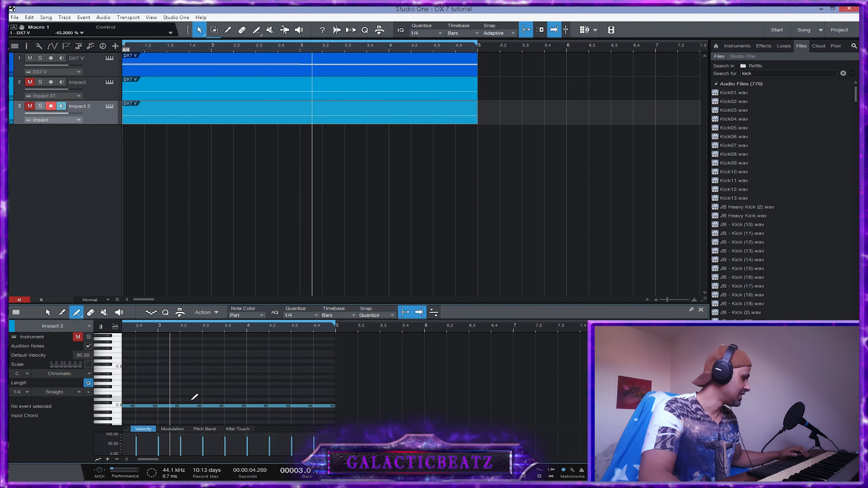
pyautogui.moveTo(148, 465); pyautogui.dragTo(136, 462)
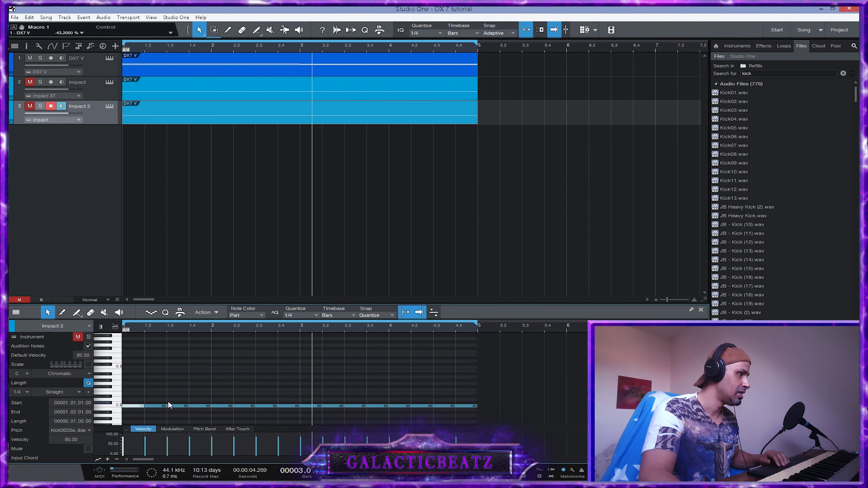
# Reduce the Impact 2 part to notes on beats 2 and 4 of bar 1 and duplicate that pair through bar 4
pyautogui.moveTo(144, 406); pyautogui.dragTo(521, 414)
pyautogui.press('Delete')
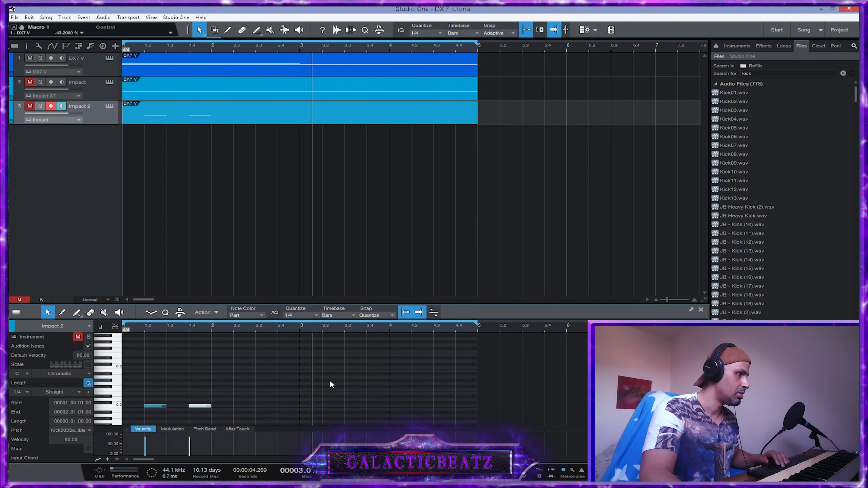
pyautogui.moveTo(329, 382); pyautogui.dragTo(140, 419)
pyautogui.press('d')
pyautogui.press('d')
pyautogui.press('d')
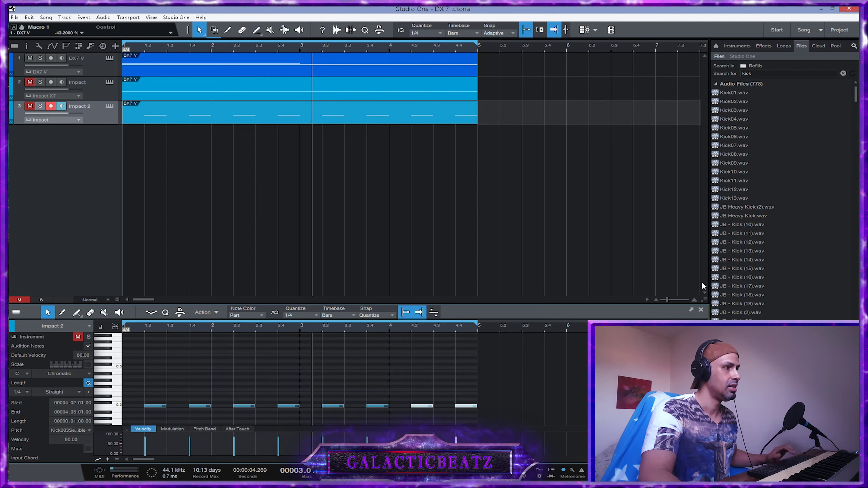
# Search the Refills folder for clap samples, audition a few, and load DB Clap (1) onto Impact 2's C 2 pad
pyautogui.click(109, 106)
pyautogui.click(756, 73)
pyautogui.write('clap')
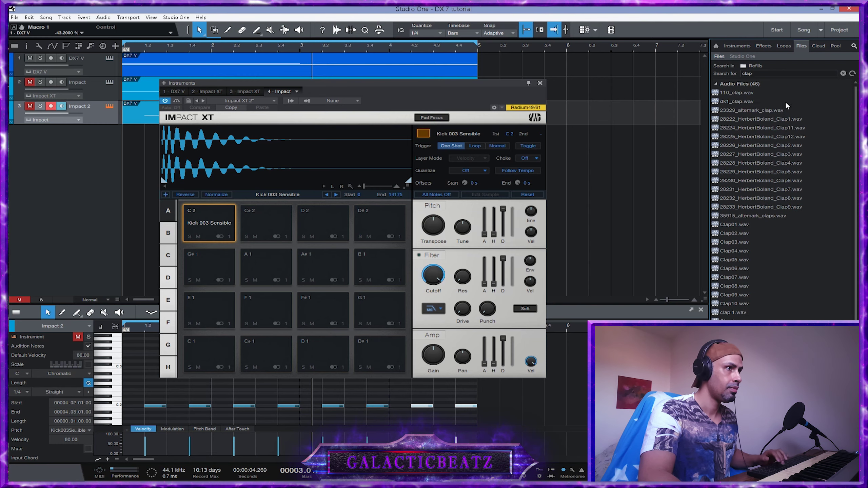
pyautogui.click(739, 259)
pyautogui.click(742, 249)
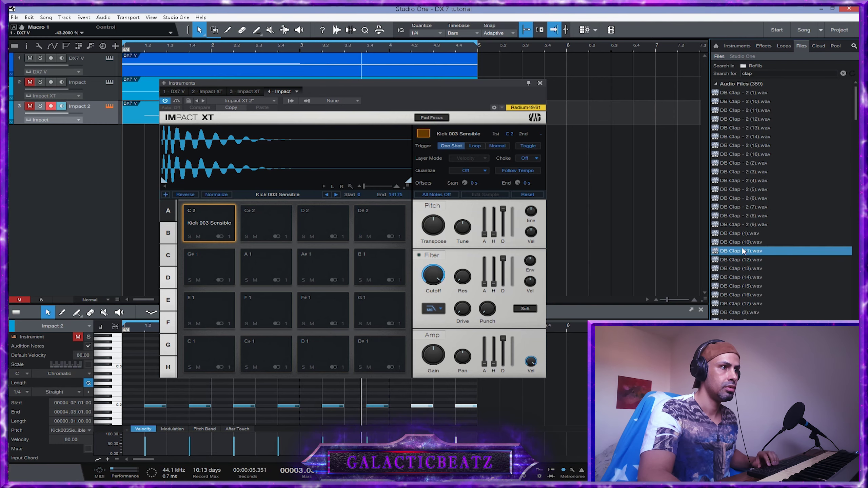
pyautogui.click(743, 234)
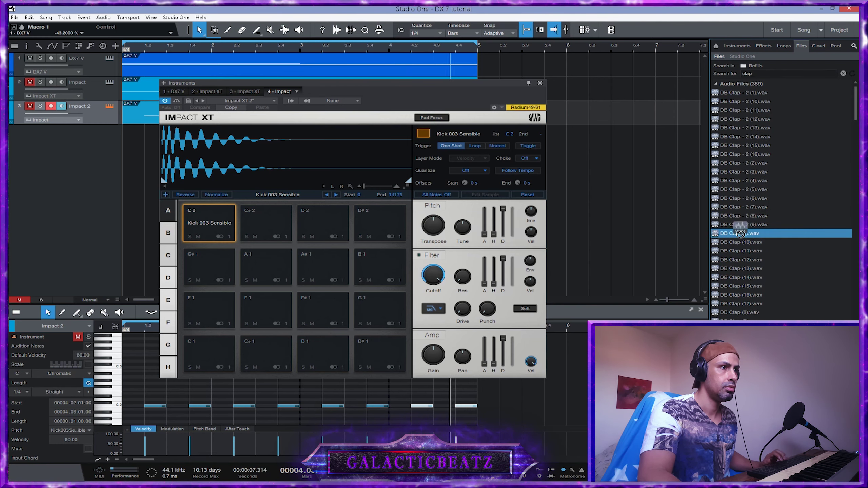
pyautogui.moveTo(741, 234); pyautogui.dragTo(217, 225)
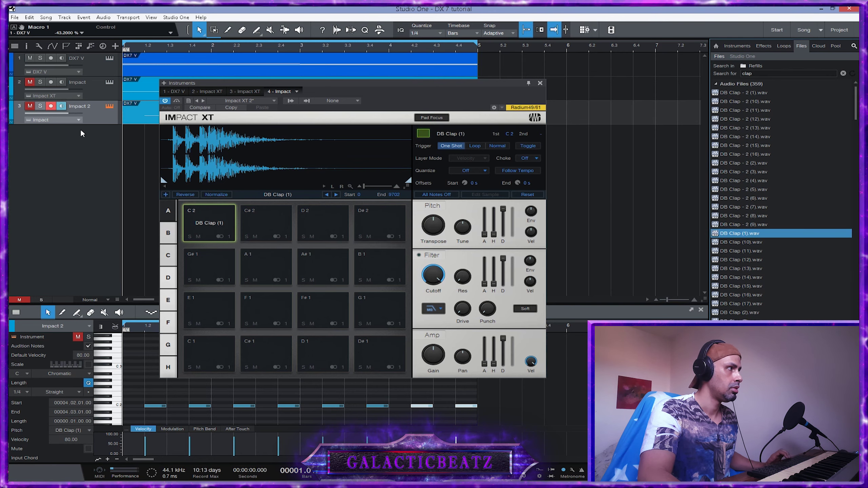
# Unmute both Impact tracks, replace the C 2 clap with DB Clap (10) during playback, and close the instrument window
pyautogui.click(30, 82)
pyautogui.click(30, 107)
pyautogui.press('space')
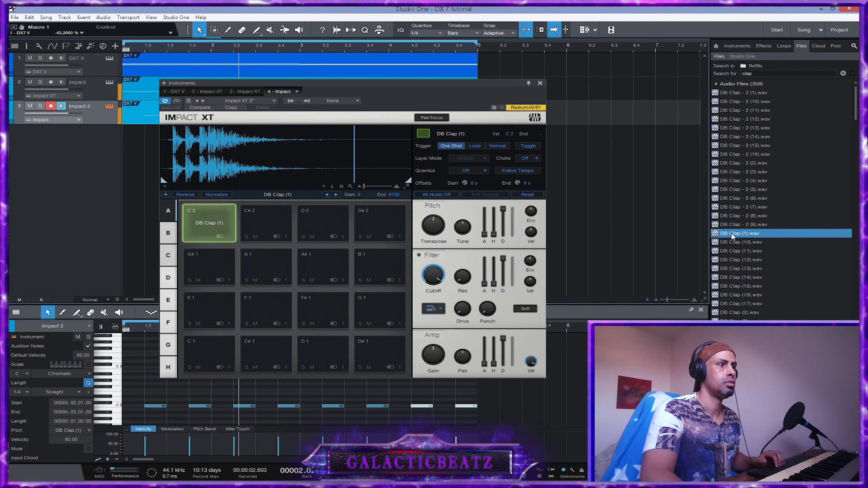
pyautogui.moveTo(740, 242); pyautogui.dragTo(210, 226)
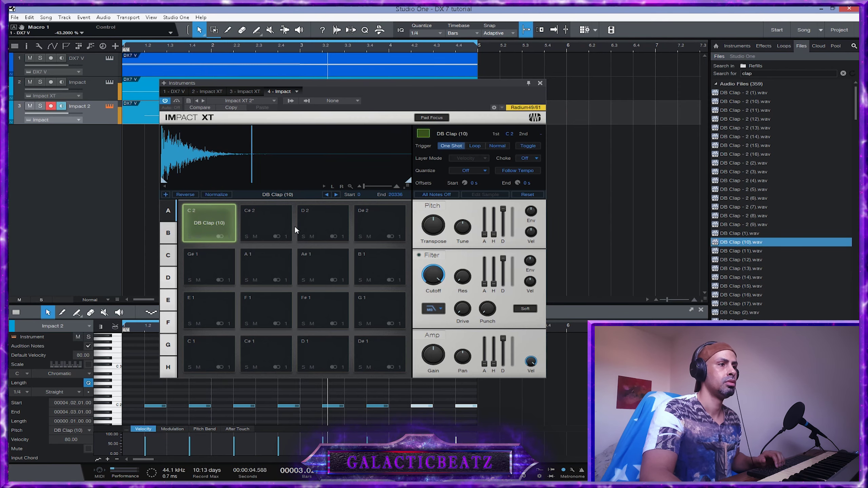
pyautogui.click(751, 250)
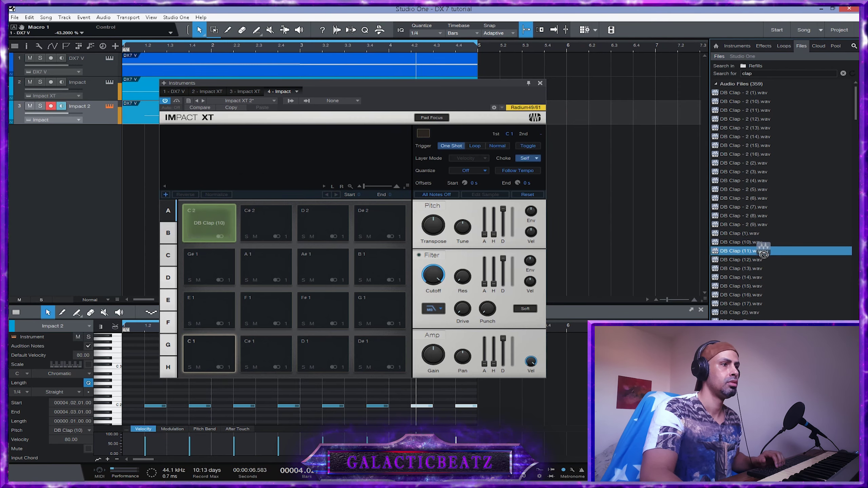
pyautogui.click(540, 83)
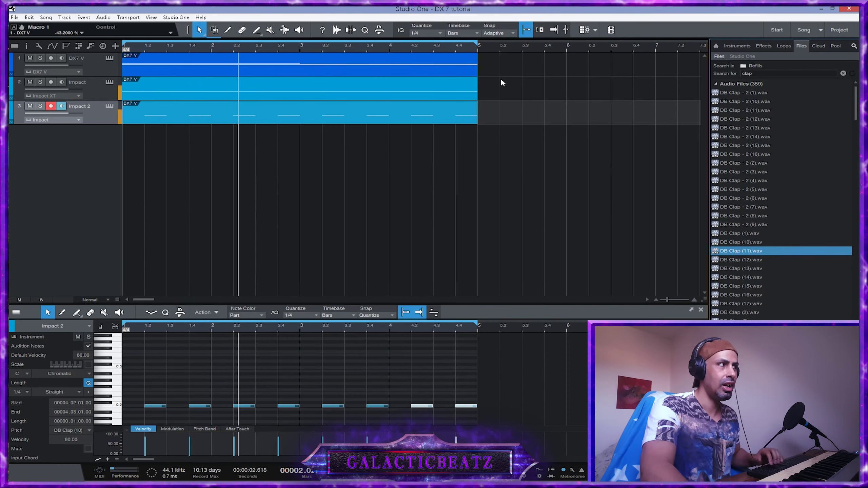
# Insert FabFilter Pro-Q 3 on the Impact 2 mixer channel and lower that channel's volume to -3.0 dB
pyautogui.press('F3')
pyautogui.click(764, 46)
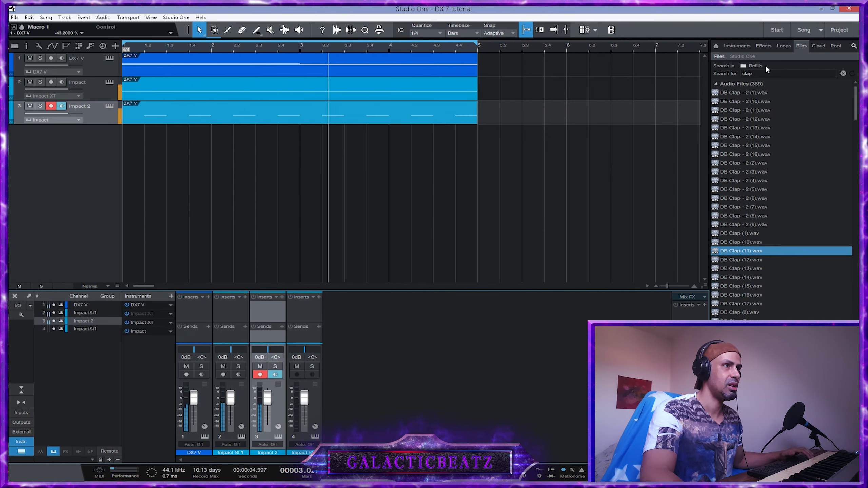
pyautogui.moveTo(760, 158); pyautogui.dragTo(267, 313)
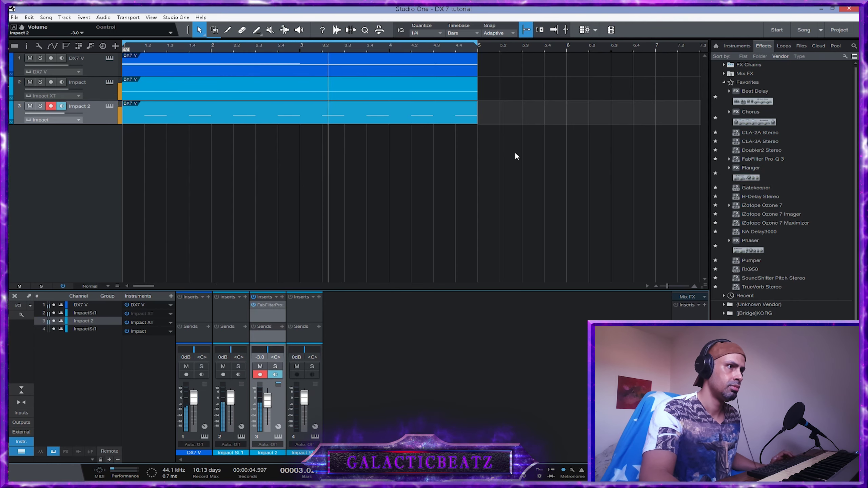
# Add another Impact drum instrument on a new track and search the Refills folder for hat samples
pyautogui.click(736, 46)
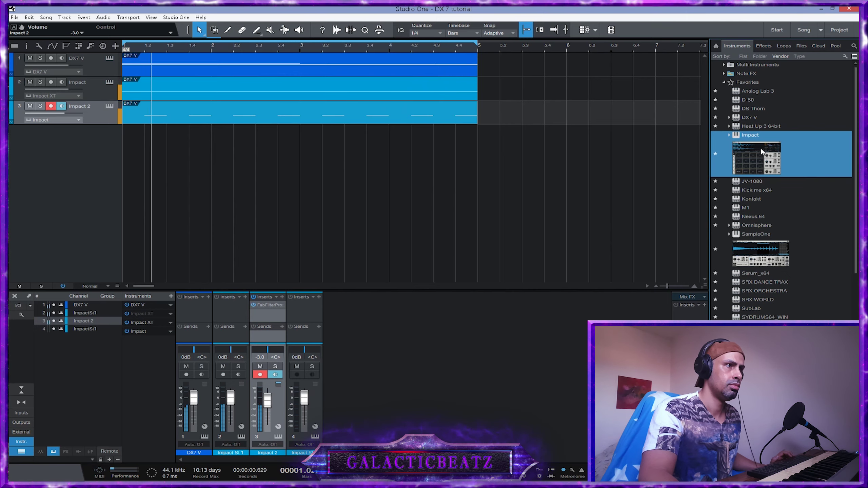
pyautogui.moveTo(761, 152); pyautogui.dragTo(84, 135)
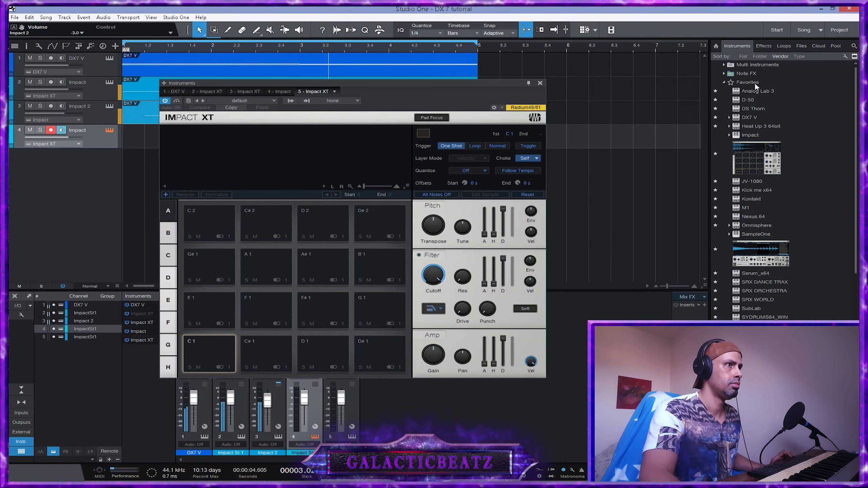
pyautogui.click(800, 46)
pyautogui.click(774, 71)
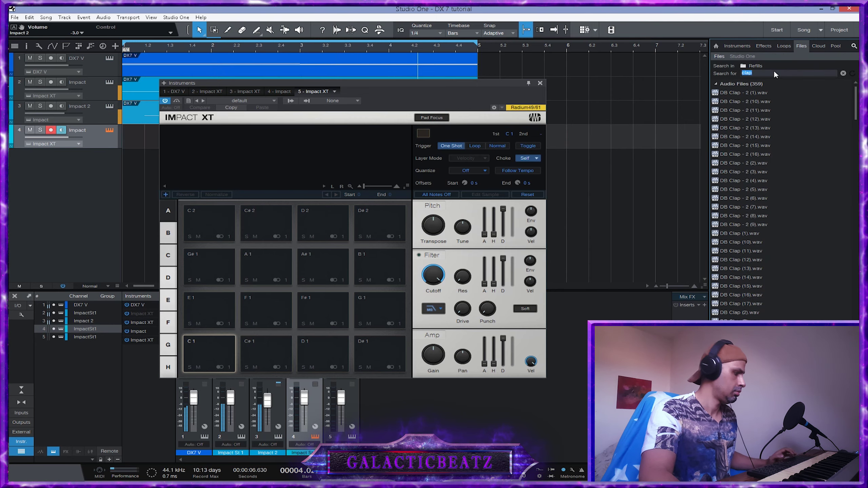
pyautogui.write('hat')
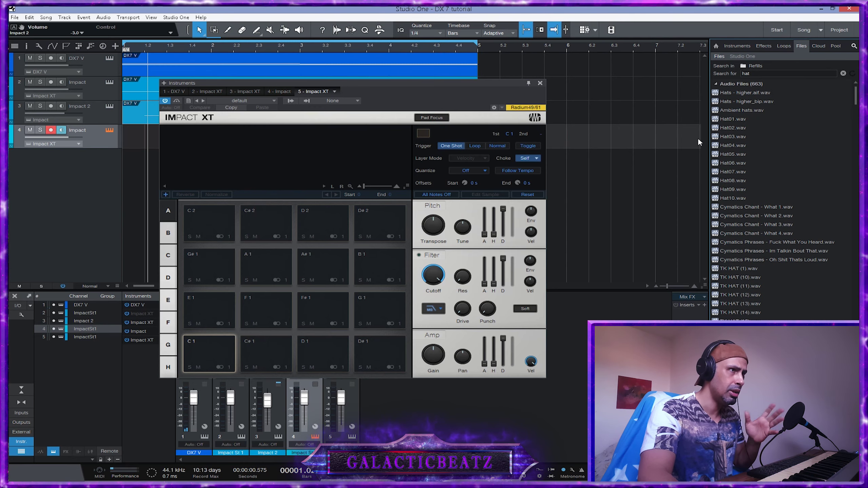
# Audition the hat samples from Hat04.wav to Hat10.wav and several TK HAT samples
pyautogui.click(734, 146)
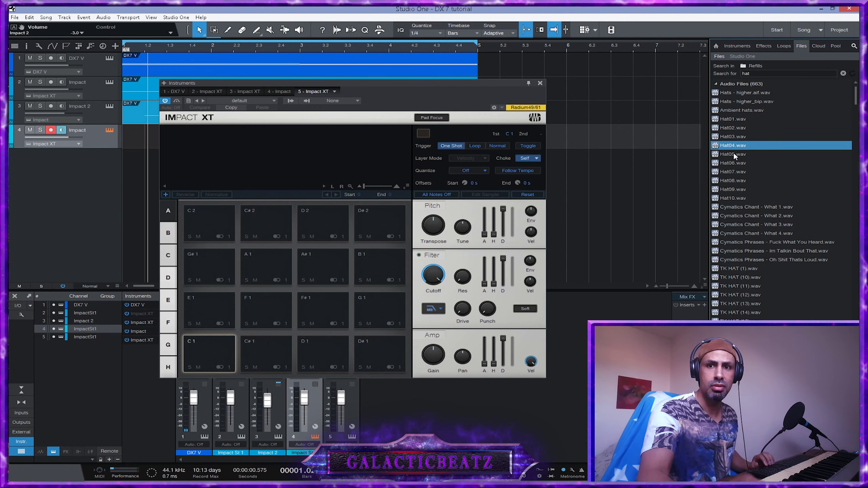
pyautogui.click(733, 153)
pyautogui.click(744, 164)
pyautogui.click(745, 169)
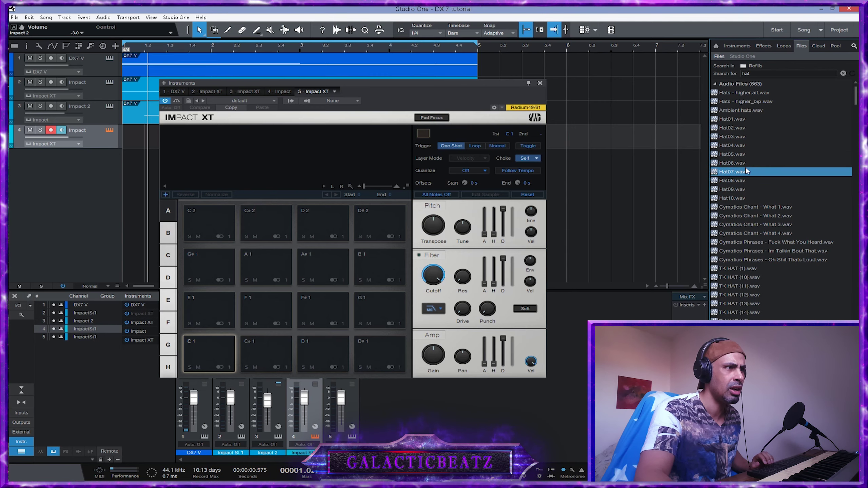
pyautogui.click(737, 178)
pyautogui.click(732, 185)
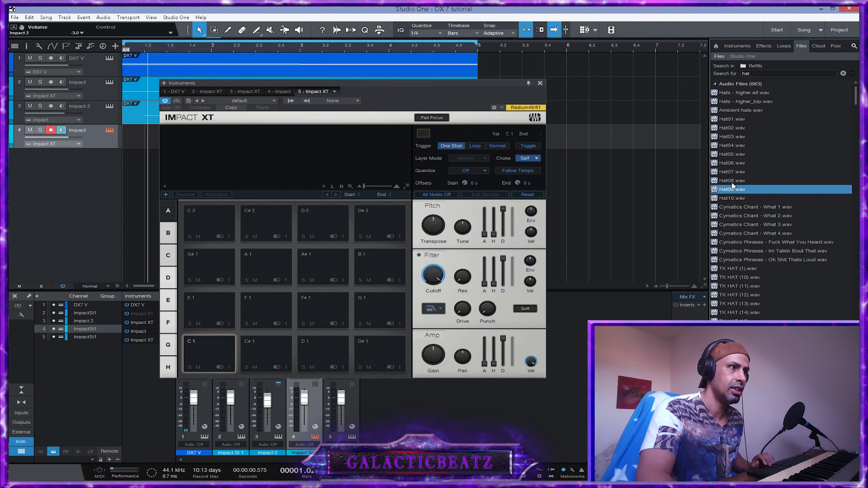
pyautogui.click(735, 198)
pyautogui.click(747, 285)
pyautogui.click(757, 293)
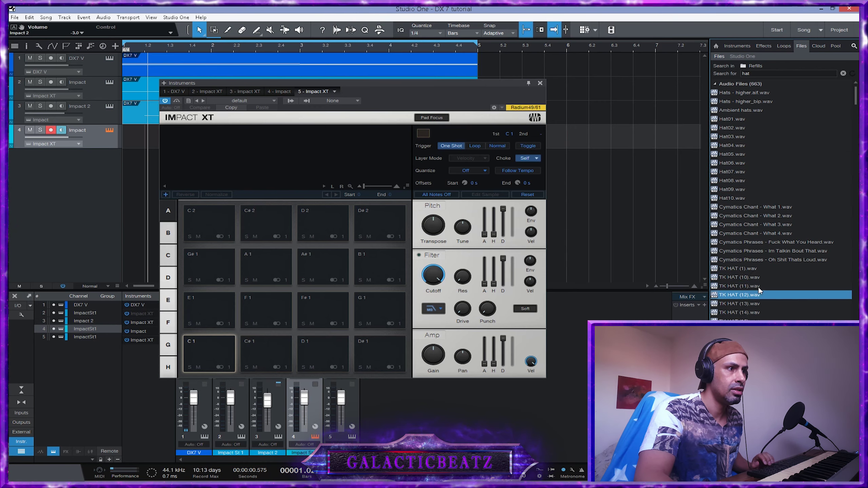
# Audition samples deeper in the hat results, from Hi Hat.wav back up to Hat150.wav
pyautogui.scroll(-10, 757, 287)
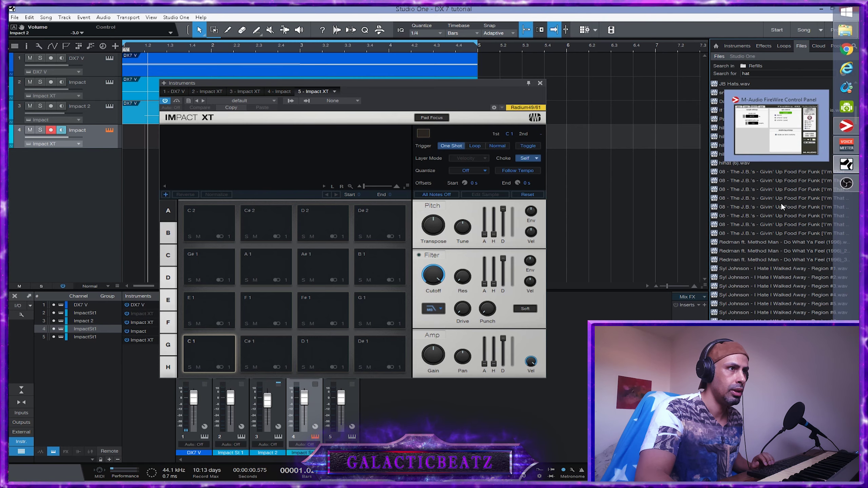
pyautogui.click(761, 278)
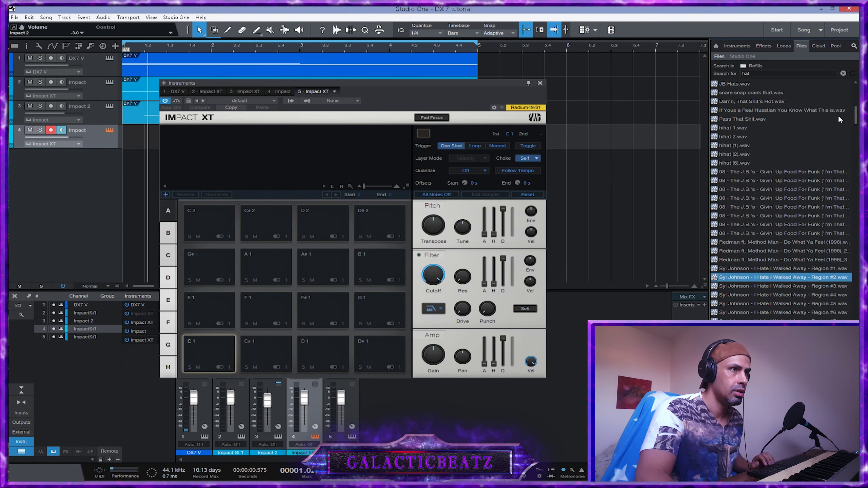
pyautogui.scroll(-15, 836, 307)
pyautogui.click(728, 190)
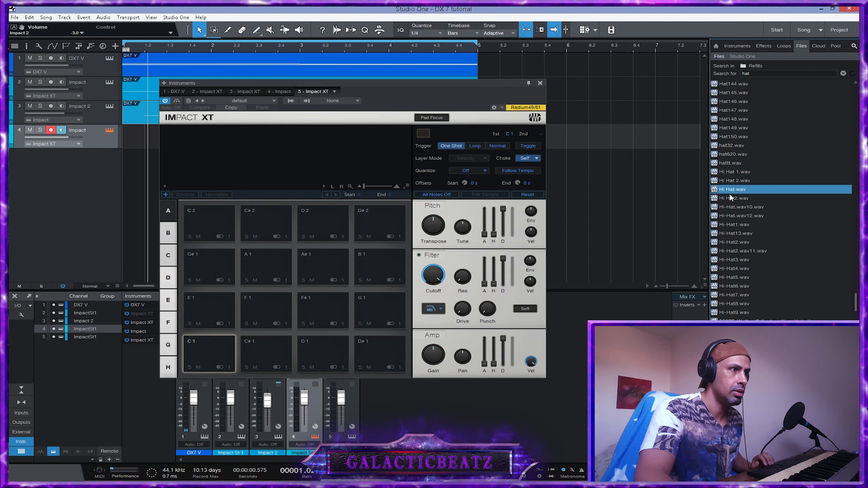
pyautogui.click(730, 183)
pyautogui.click(730, 174)
pyautogui.click(731, 165)
pyautogui.click(732, 157)
pyautogui.click(733, 148)
pyautogui.click(737, 139)
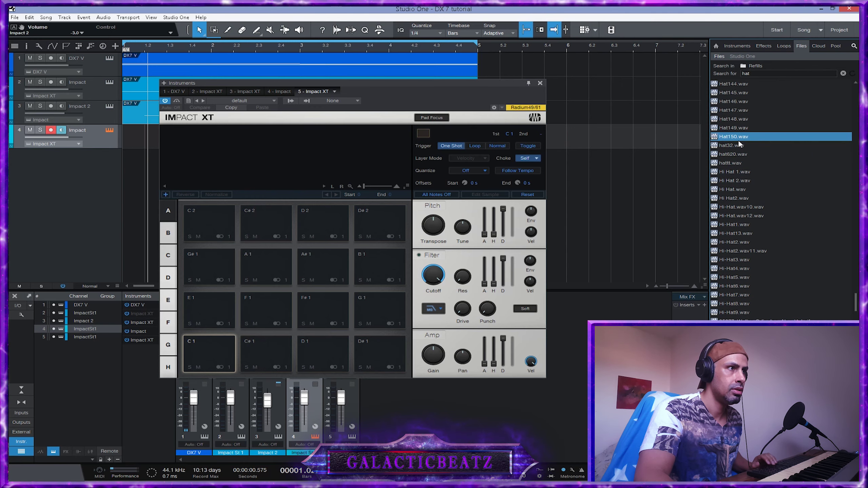
# Audition the numbered hat samples between Hat145.wav and Hat150.wav in both directions
pyautogui.press('Up')
pyautogui.press('Up')
pyautogui.press('Up')
pyautogui.press('Up')
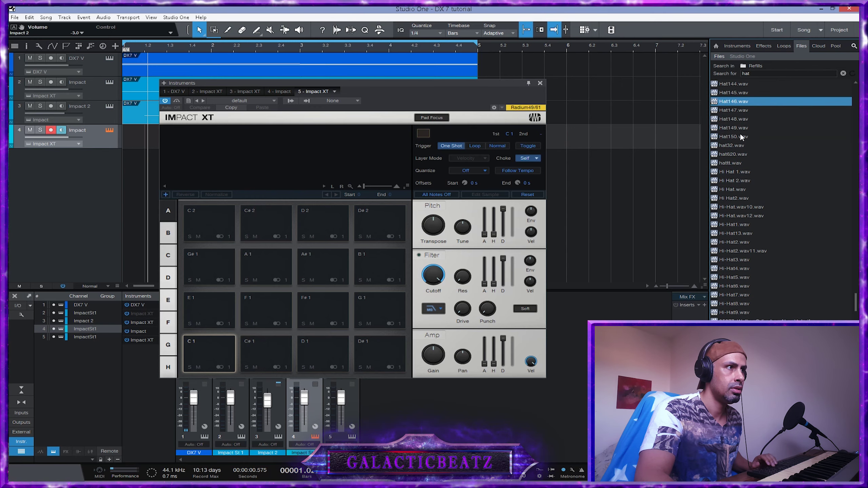
pyautogui.press('Up')
pyautogui.press('Down')
pyautogui.press('Down')
pyautogui.press('Down')
pyautogui.press('Down')
pyautogui.press('Down')
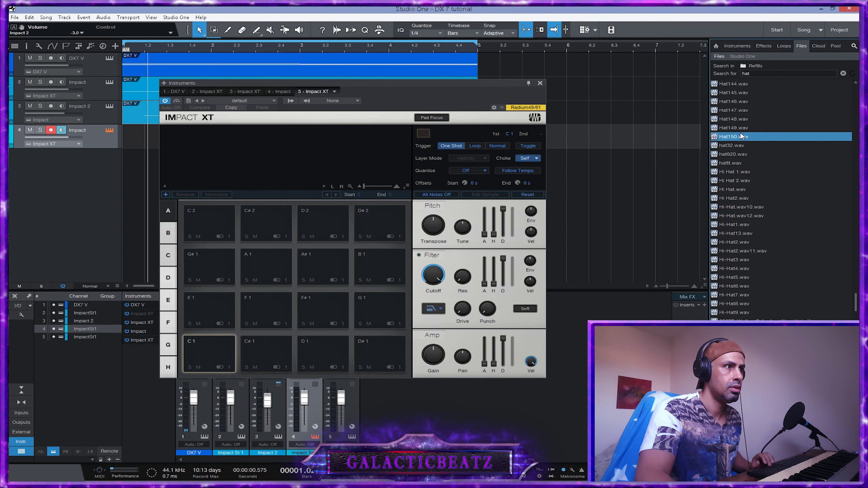
# Audition the hat samples one by one from hat32.wav through Hi-Hat8.wav
pyautogui.press('Down')
pyautogui.press('Down')
pyautogui.press('Down')
pyautogui.press('Down')
pyautogui.press('Down')
pyautogui.press('Down')
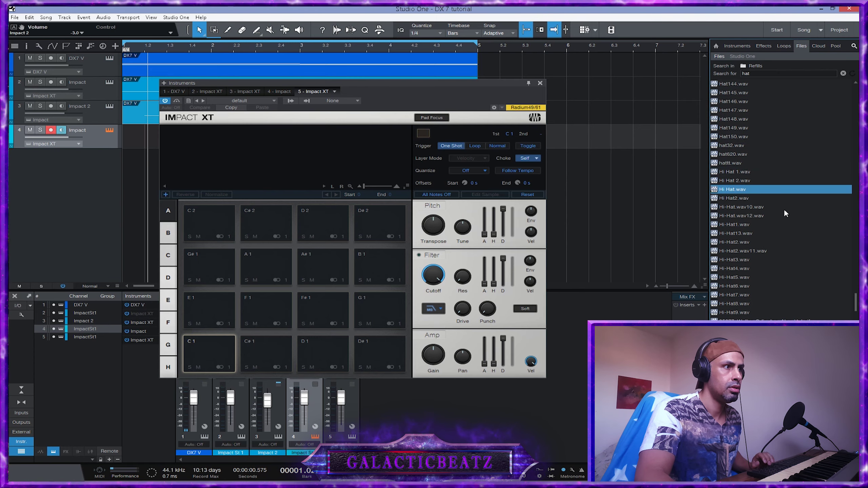
pyautogui.press('Down')
pyautogui.press('Down')
pyautogui.press('Down')
pyautogui.press('Down')
pyautogui.press('Down')
pyautogui.press('Down')
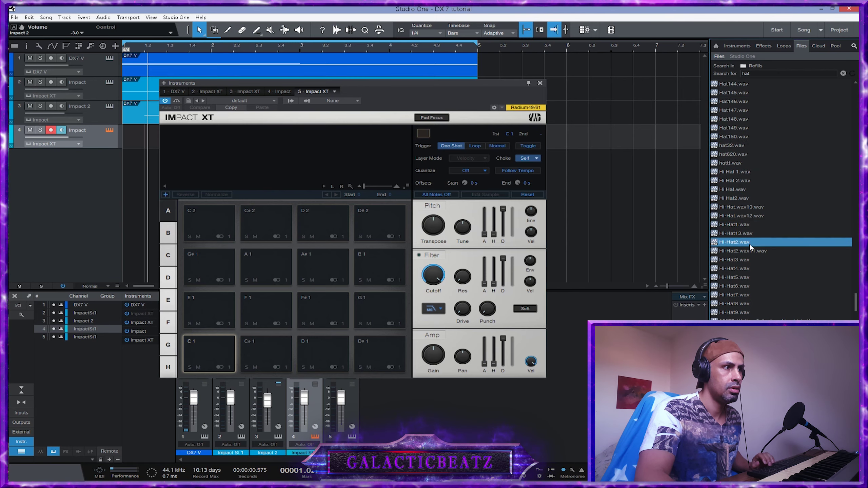
pyautogui.press('Down')
pyautogui.press('Down')
pyautogui.press('Down')
pyautogui.press('Down')
pyautogui.press('Down')
pyautogui.press('Down')
pyautogui.press('Down')
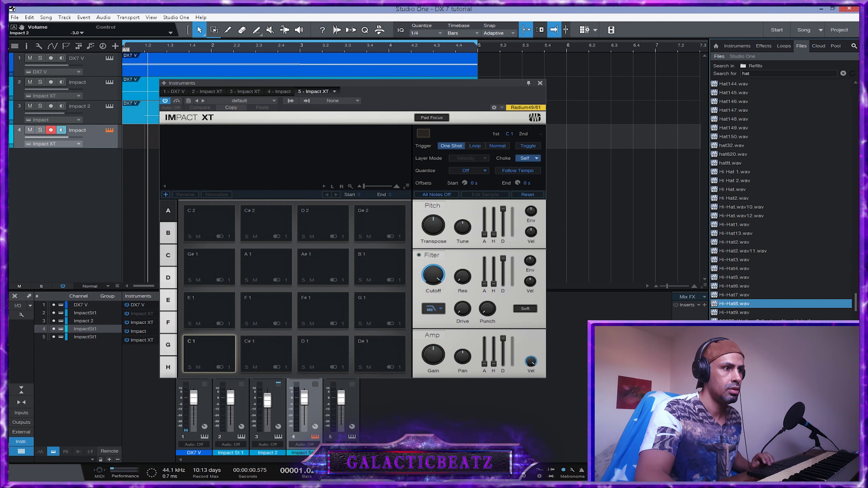
# Audition the kit003 hat samples, load kit003_closed hat 3.wav onto the new Impact XT's C 2 pad, and close the instrument window
pyautogui.scroll(-10, 750, 271)
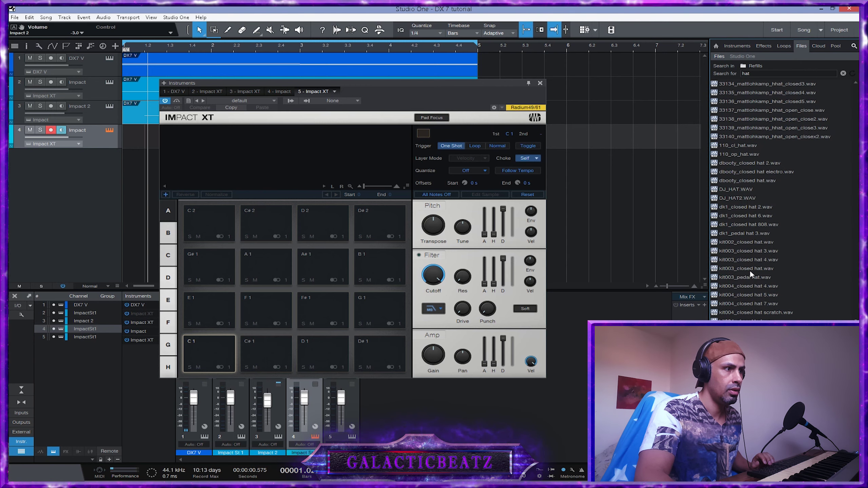
pyautogui.click(750, 270)
pyautogui.press('Down')
pyautogui.press('Down')
pyautogui.press('Up')
pyautogui.press('Up')
pyautogui.press('Up')
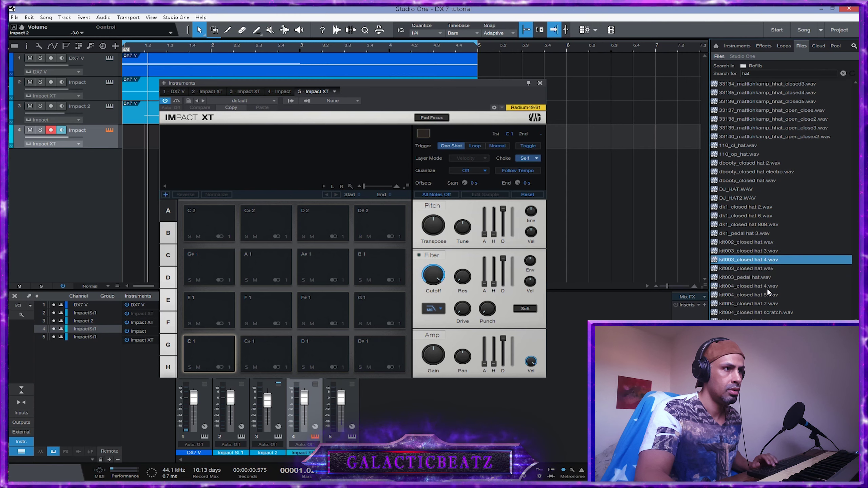
pyautogui.press('Up')
pyautogui.moveTo(755, 251); pyautogui.dragTo(210, 222)
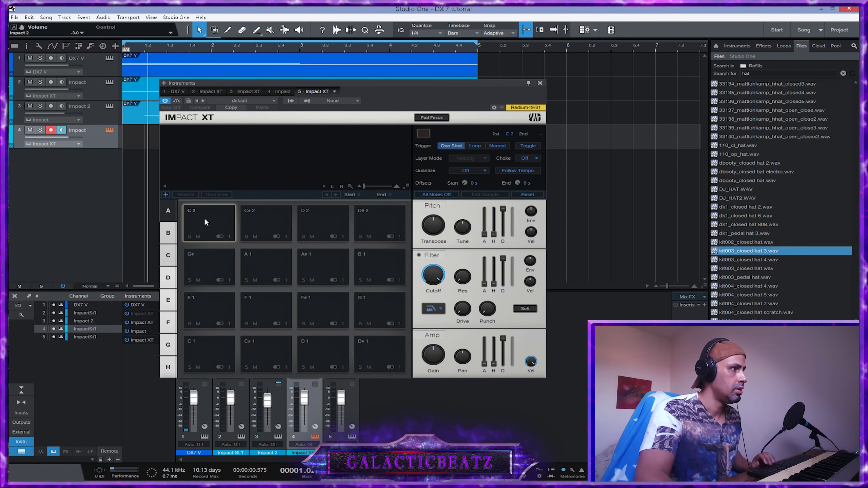
pyautogui.click(540, 83)
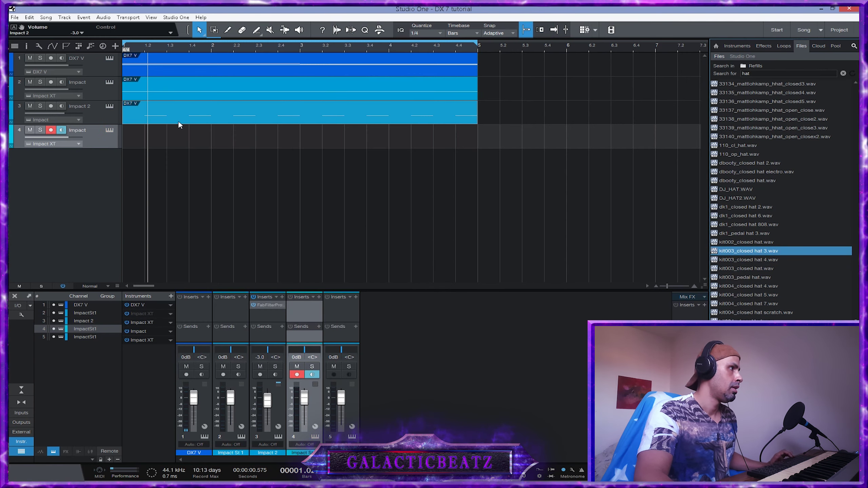
# Copy the Impact 2 clap part onto the new Impact track and open the copy in the piano roll view
pyautogui.moveTo(179, 124); pyautogui.dragTo(174, 147)
pyautogui.doubleClick(175, 143)
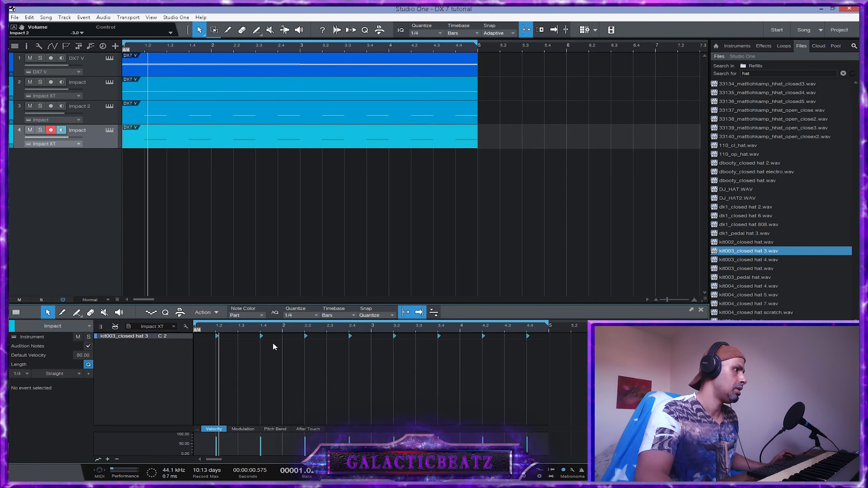
pyautogui.click(115, 327)
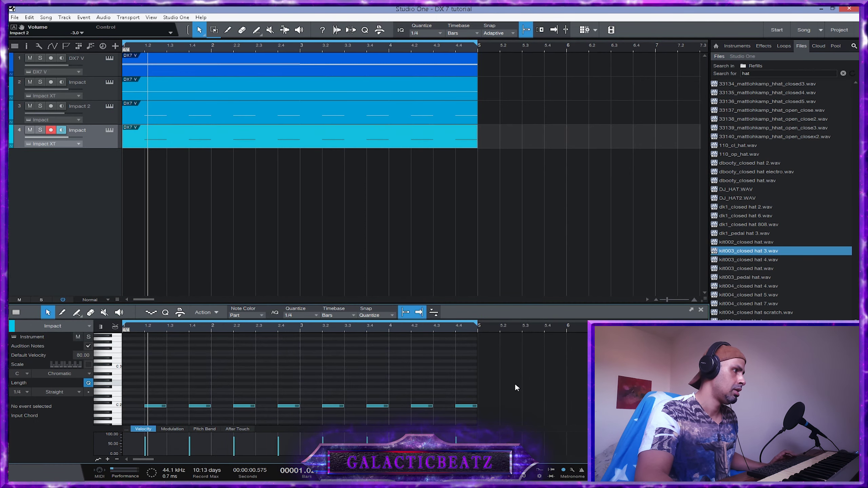
# Set the quantize to 1/16 and place short C 2 hat notes at the start of the part, undoing the surplus copies
pyautogui.click(146, 407)
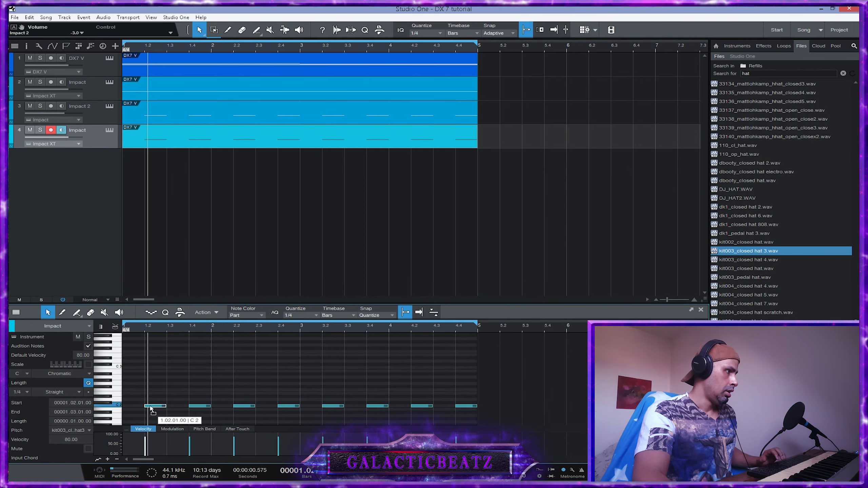
pyautogui.press('3')
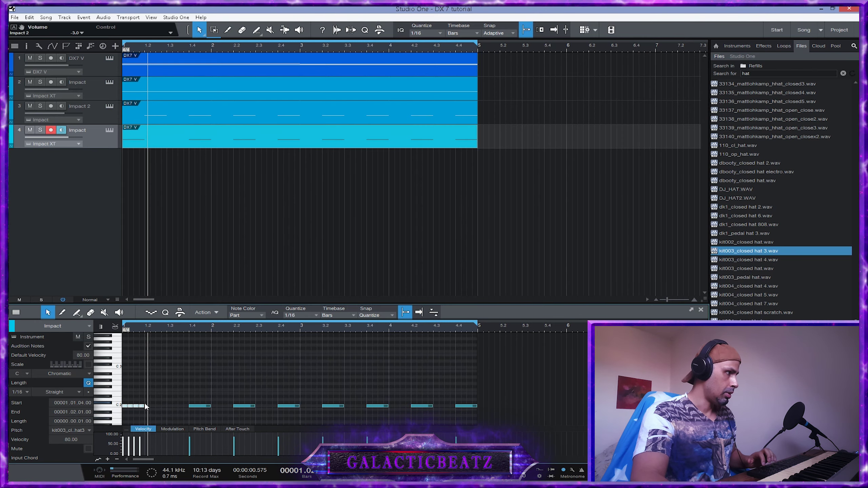
pyautogui.hotkey('ctrl', 'z')
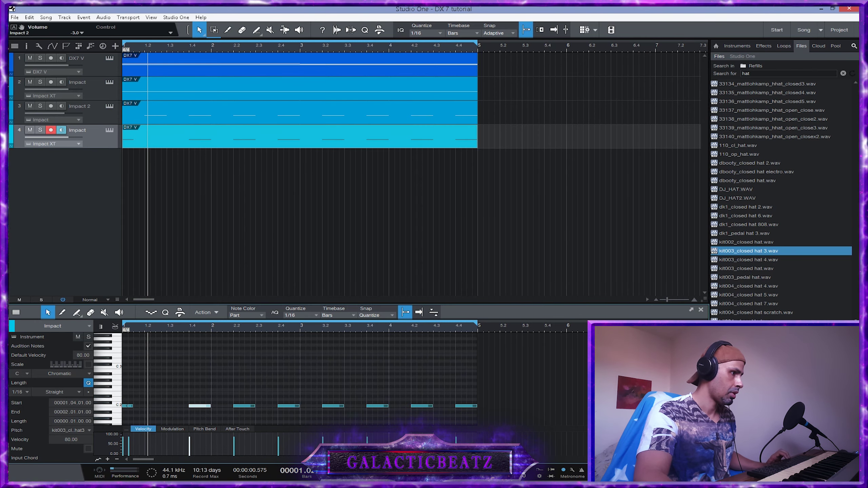
pyautogui.press('f')
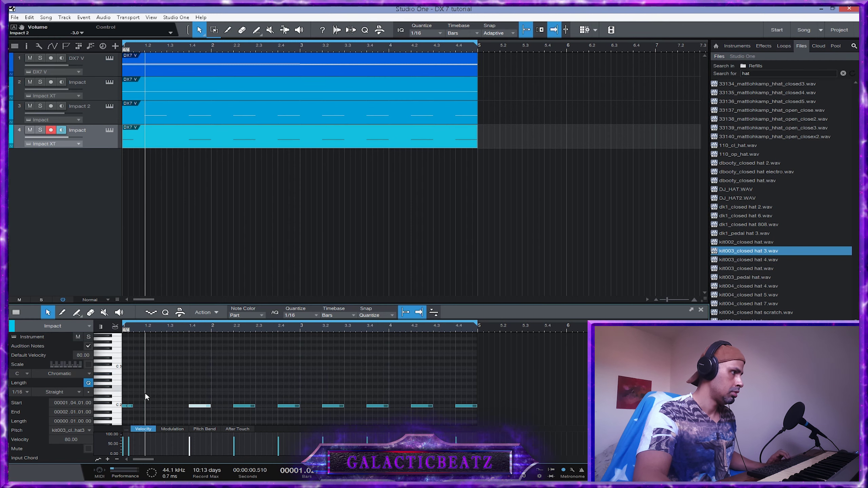
# Copy the 1/16 hat notes to 1.01.03 and delete the remaining quarter notes in the part
pyautogui.click(127, 406)
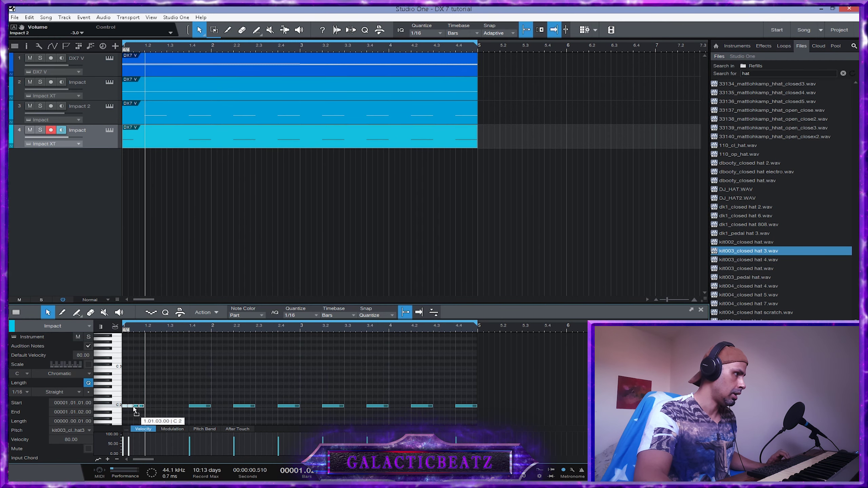
pyautogui.moveTo(500, 386); pyautogui.dragTo(186, 423)
pyautogui.press('Delete')
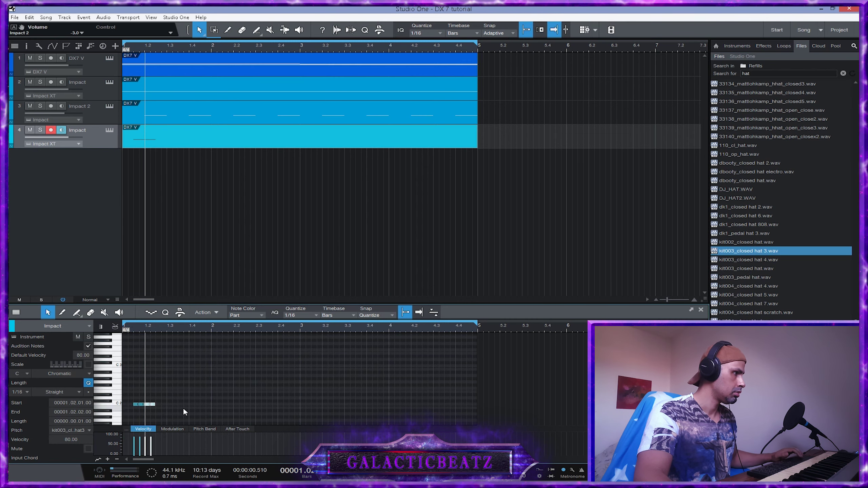
# Select the paired 1/16 hat notes and duplicate them repeatedly to fill the part through bar 4
pyautogui.moveTo(167, 388); pyautogui.dragTo(129, 409)
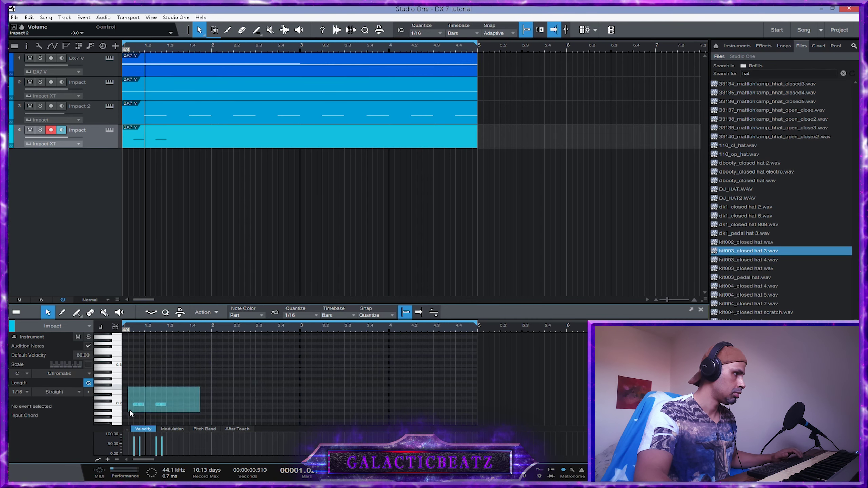
pyautogui.press('d')
pyautogui.press('d')
pyautogui.press('d')
pyautogui.press('d')
pyautogui.press('d')
pyautogui.press('d')
pyautogui.press('d')
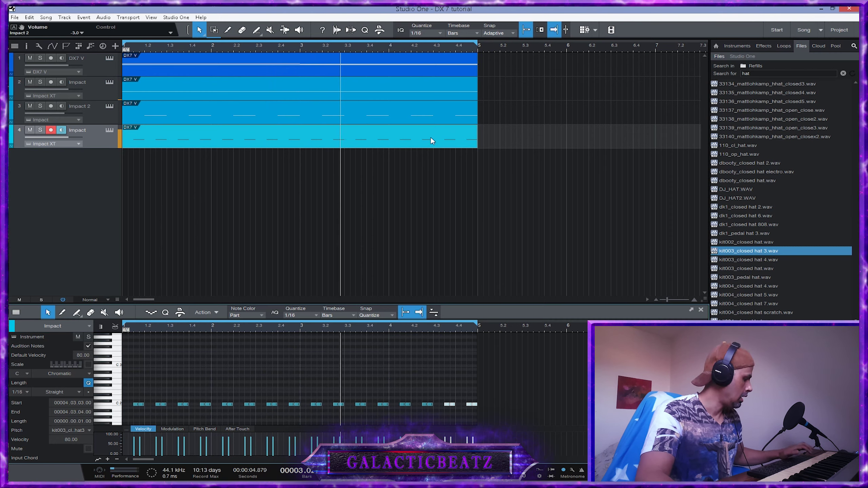
# Show the mixer and rename the DX7 V channel as arp and the first Impact channel as kick
pyautogui.press('F3')
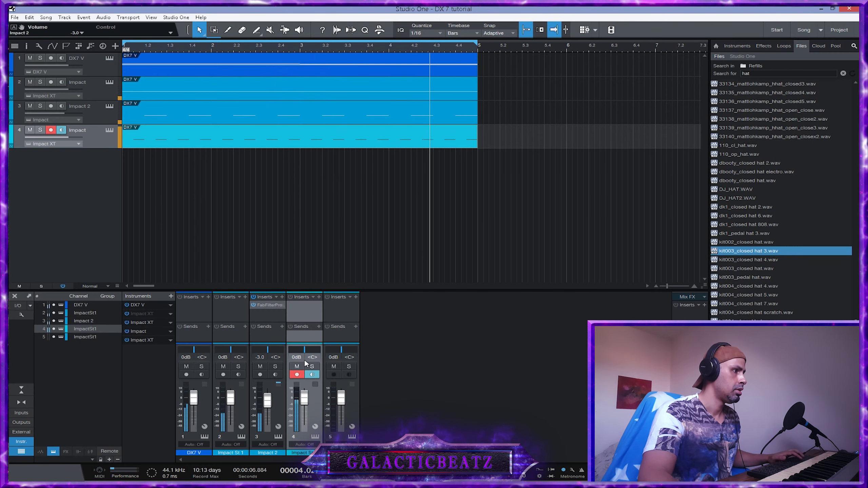
pyautogui.click(194, 452)
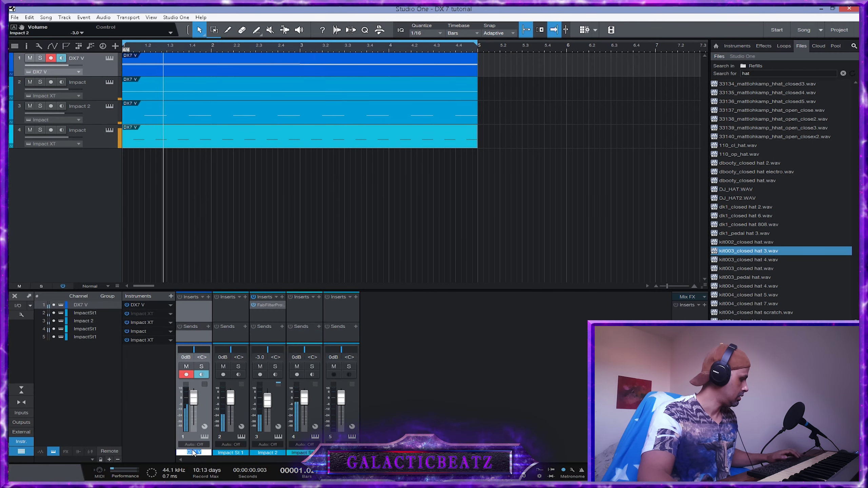
pyautogui.write('arp')
pyautogui.press('Return')
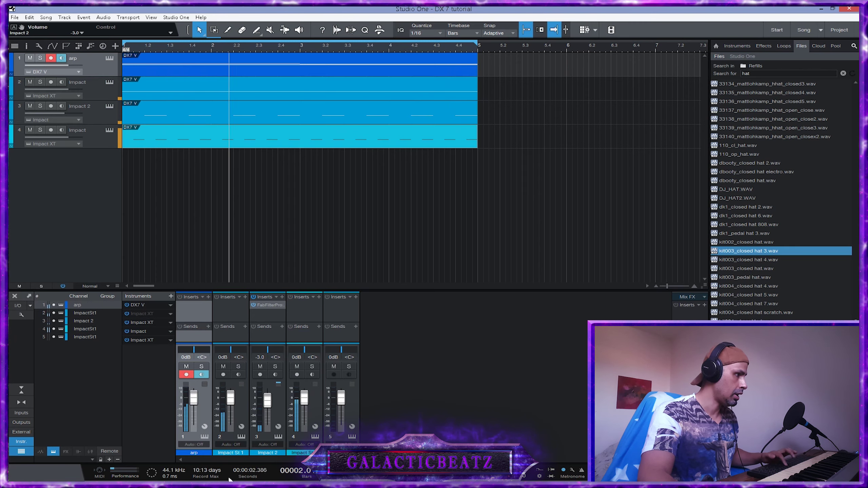
pyautogui.doubleClick(230, 453)
pyautogui.write('kic')
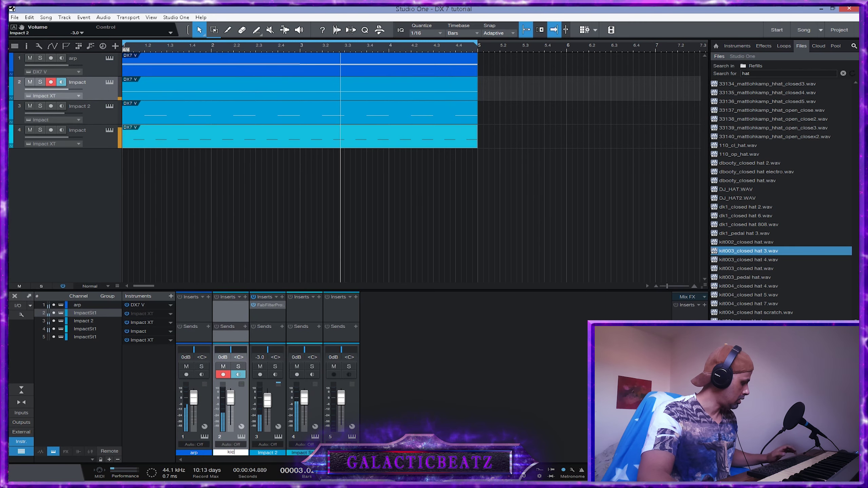
pyautogui.write('k')
pyautogui.press('Return')
# Rename the Impact 2 channel as clap and the hi-hat's Impact channel as HH
pyautogui.doubleClick(265, 453)
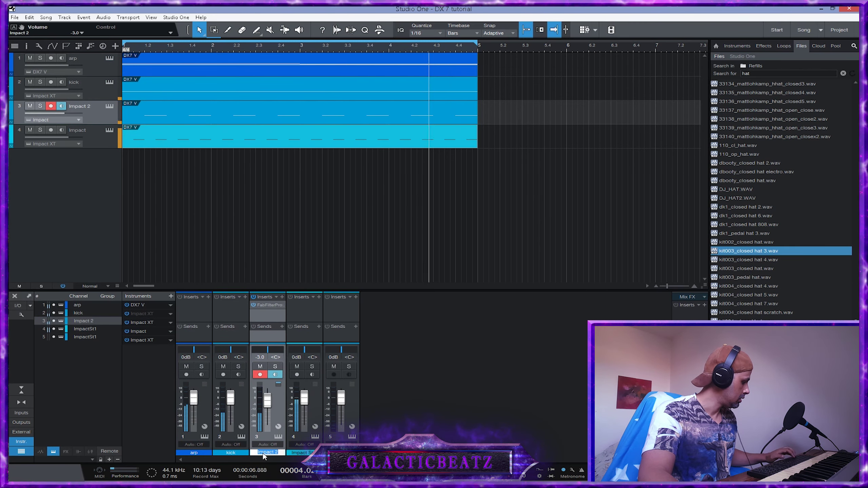
pyautogui.write('clap')
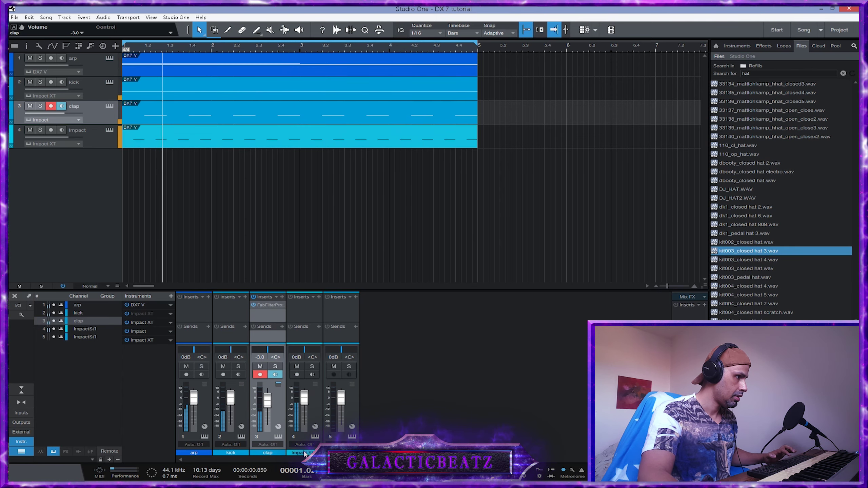
pyautogui.doubleClick(304, 453)
pyautogui.write('HH')
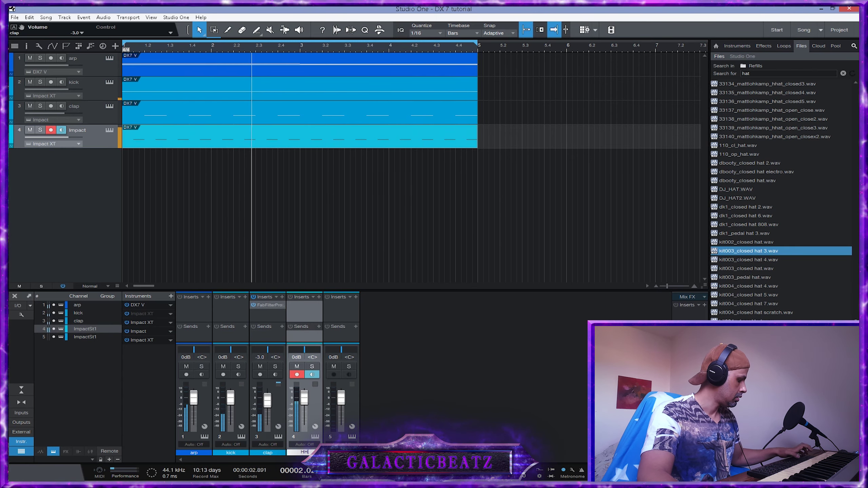
pyautogui.press('Return')
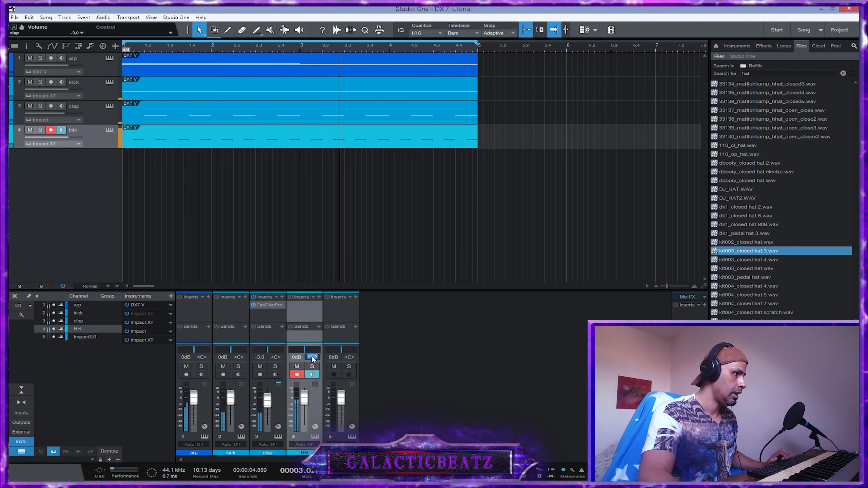
# Pan the HH channel to L16 and set its volume to -3 dB
pyautogui.moveTo(312, 357); pyautogui.dragTo(308, 359)
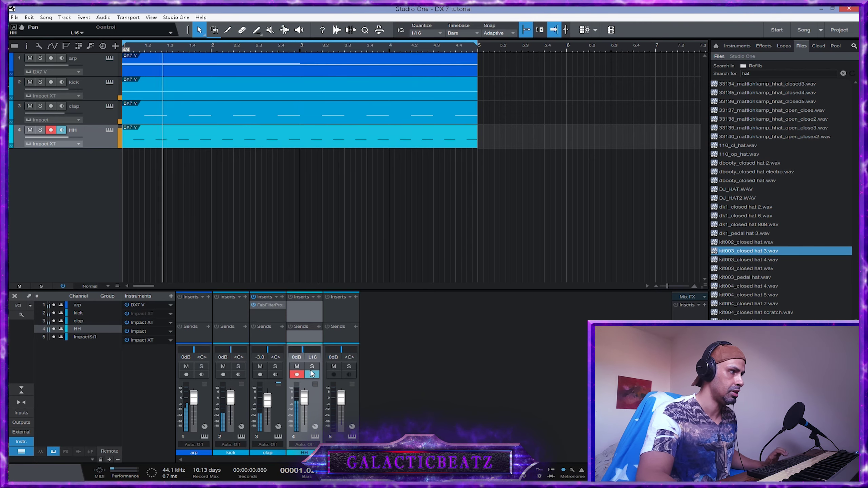
pyautogui.click(297, 357)
pyautogui.write('-')
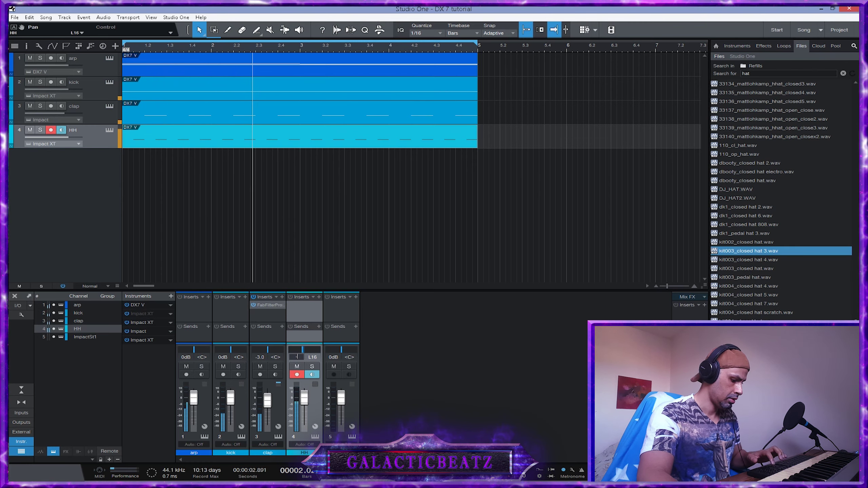
pyautogui.write('3')
pyautogui.press('Return')
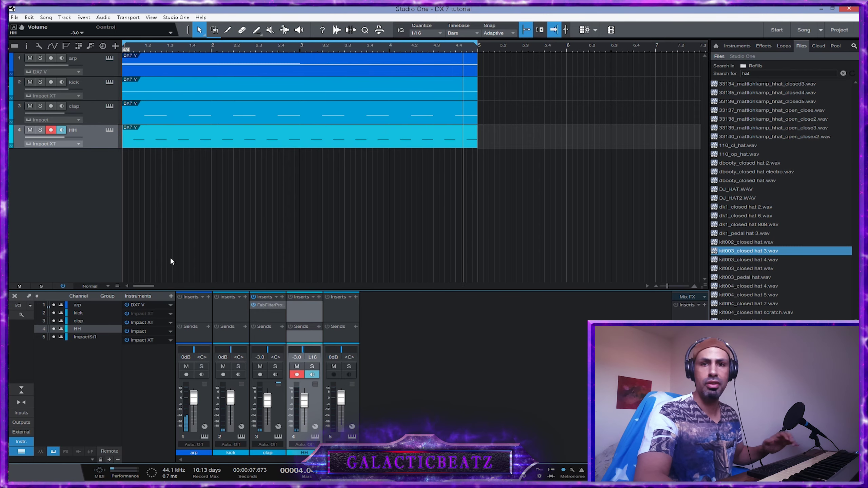
# Open the DX7 V editor from the arp track and examine its Envelopes, Mods and FX pages
pyautogui.click(105, 67)
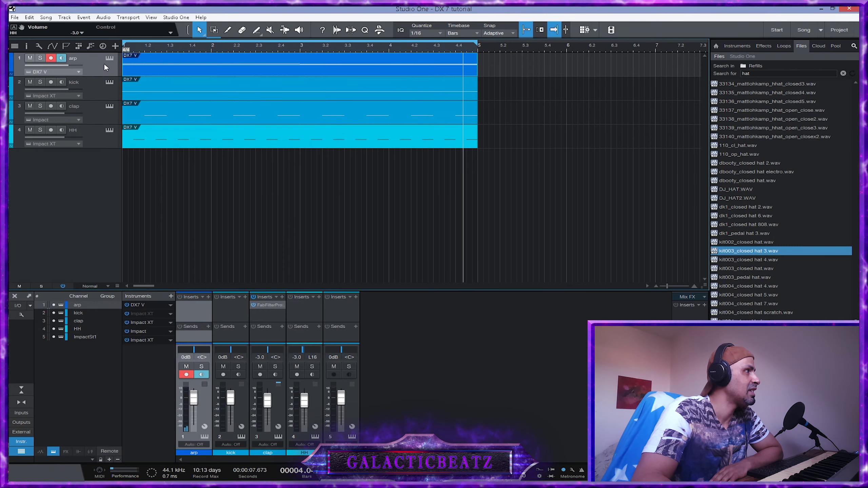
pyautogui.click(110, 58)
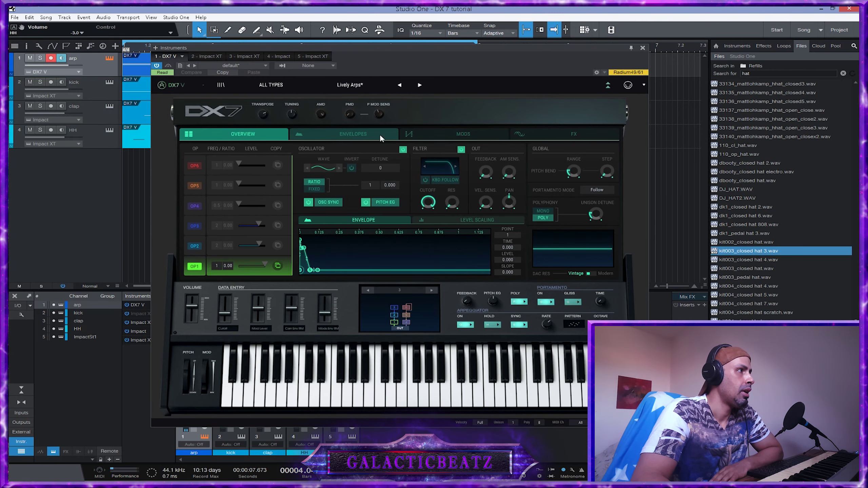
pyautogui.click(339, 135)
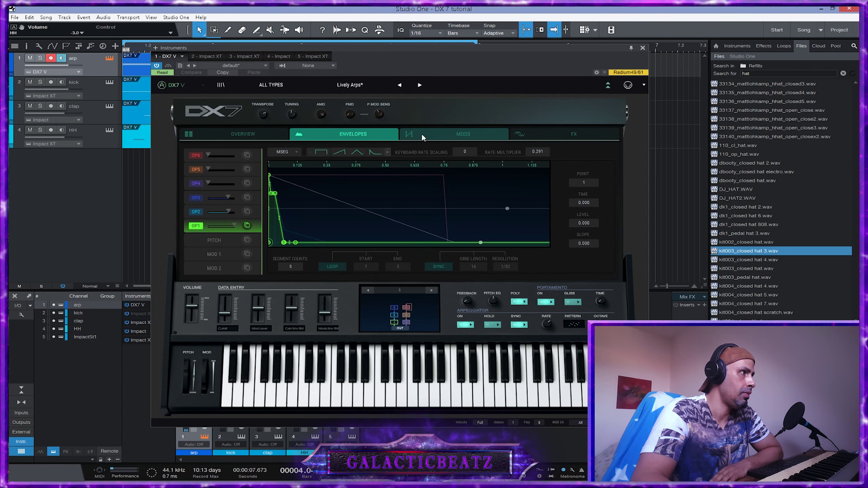
pyautogui.click(423, 136)
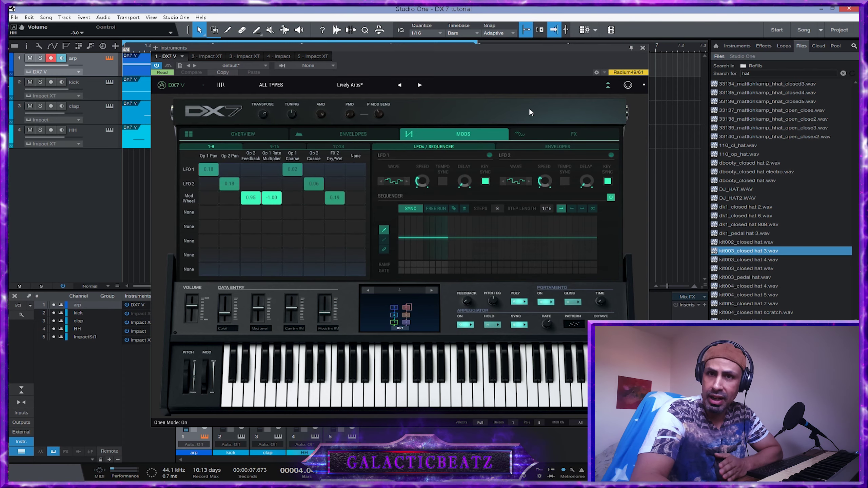
pyautogui.click(537, 135)
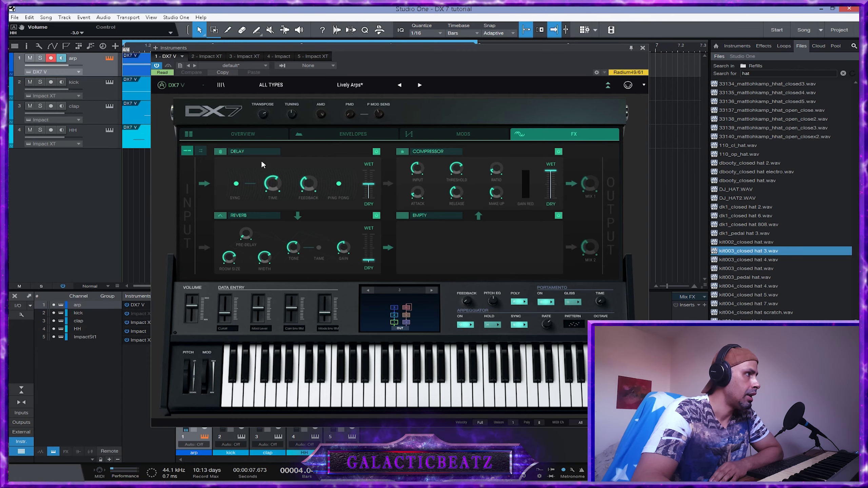
# Examine the effect types available for FX slot 1, keeping Delay selected
pyautogui.click(259, 151)
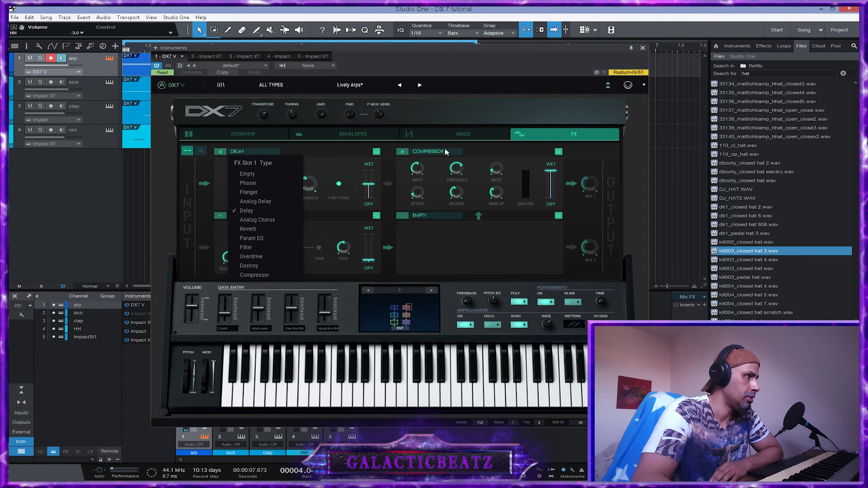
pyautogui.click(448, 152)
pyautogui.click(250, 153)
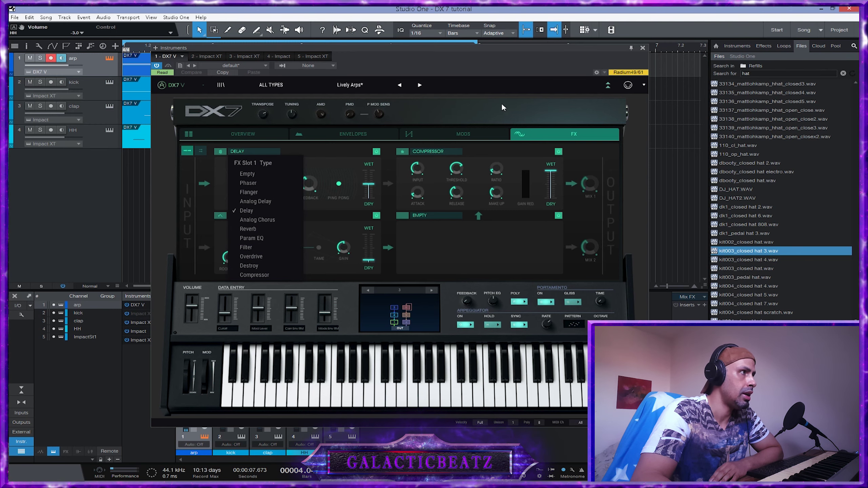
pyautogui.click(494, 115)
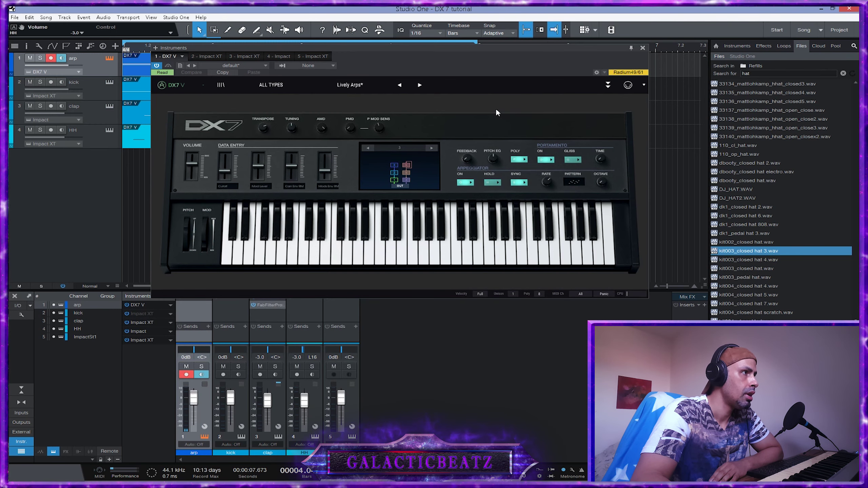
# Collapse and expand the DX7 V's advanced editing section, leaving it expanded
pyautogui.click(607, 86)
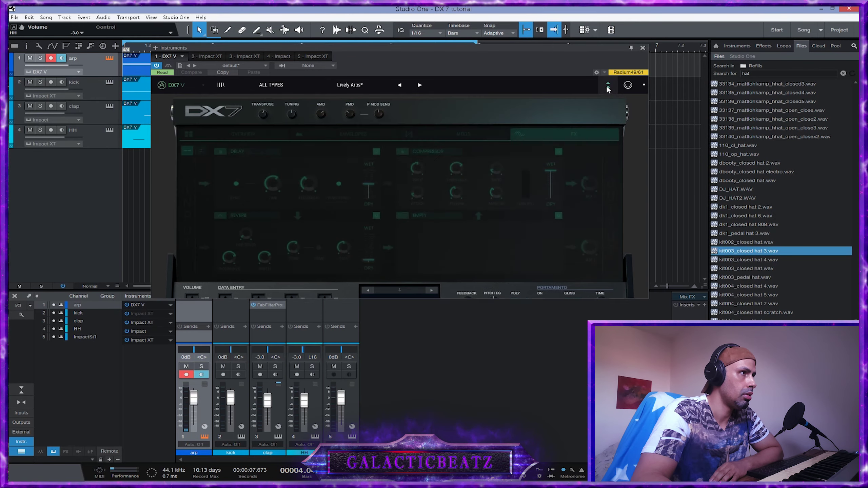
pyautogui.click(607, 87)
pyautogui.click(608, 88)
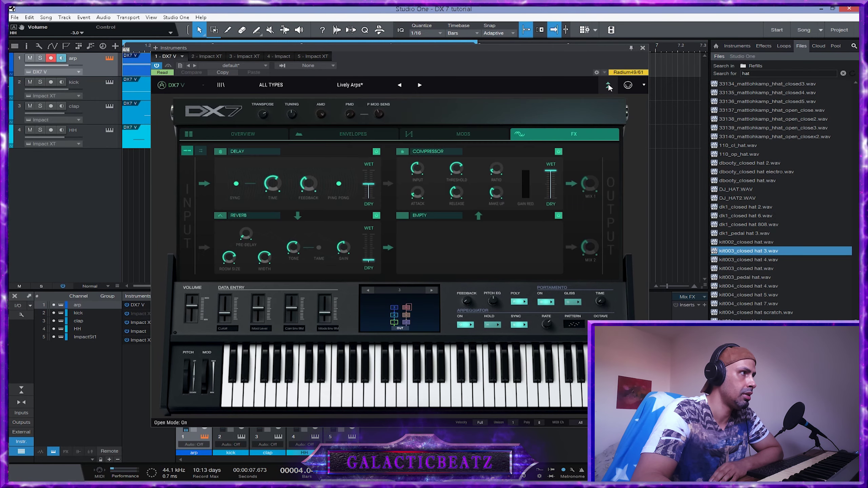
pyautogui.click(608, 87)
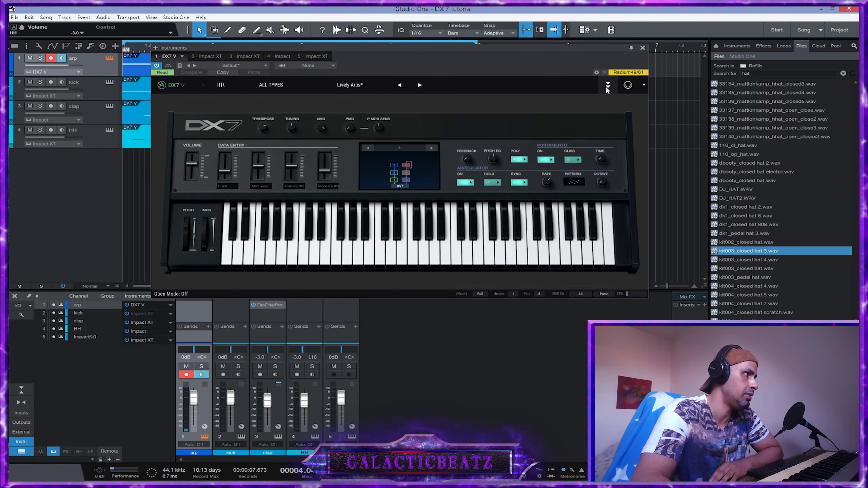
pyautogui.click(607, 88)
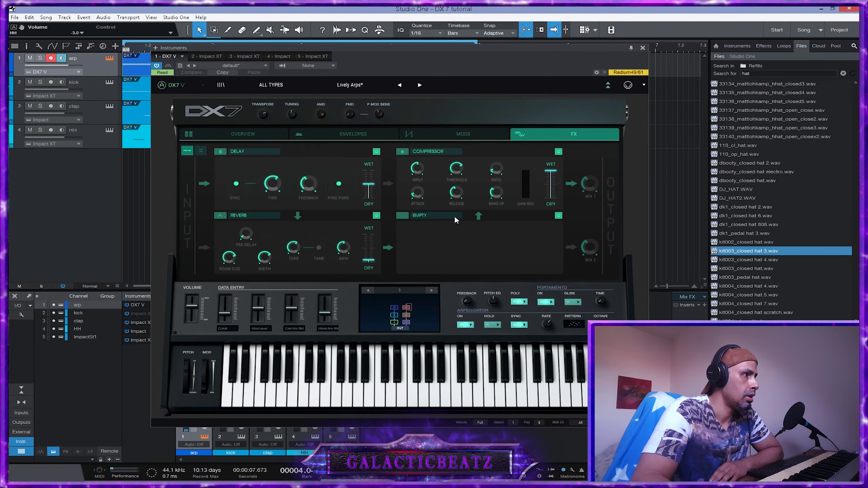
# Toggle the bypass of FX slot 3 and look through its effect types, leaving the slot empty
pyautogui.click(558, 216)
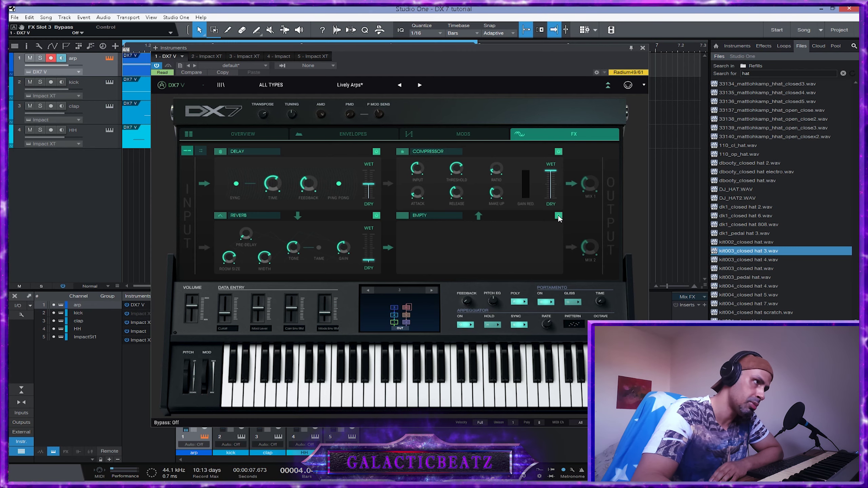
pyautogui.click(558, 216)
pyautogui.click(439, 215)
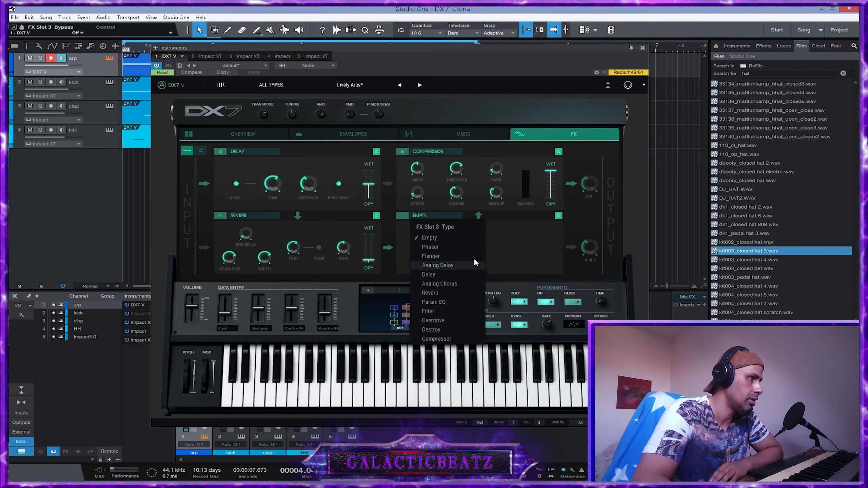
pyautogui.click(546, 239)
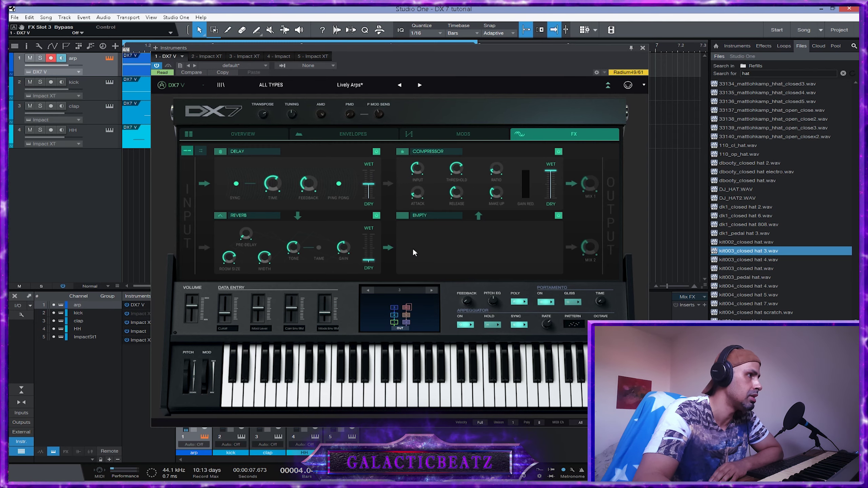
# Switch the DAC resolution on the Overview page between Vintage and Modern, ending on Modern
pyautogui.click(255, 133)
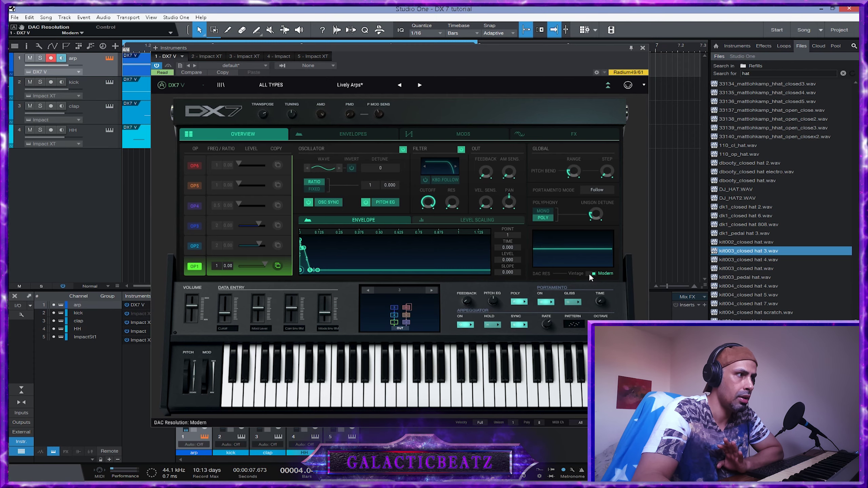
pyautogui.click(579, 272)
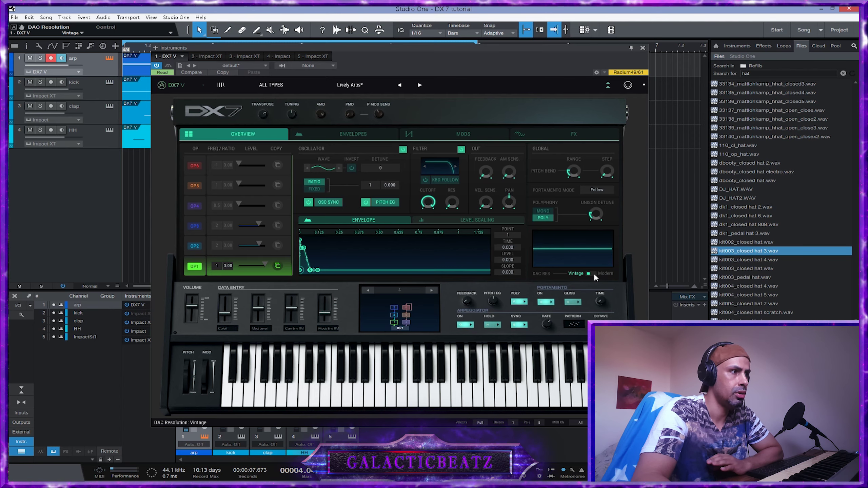
pyautogui.click(595, 275)
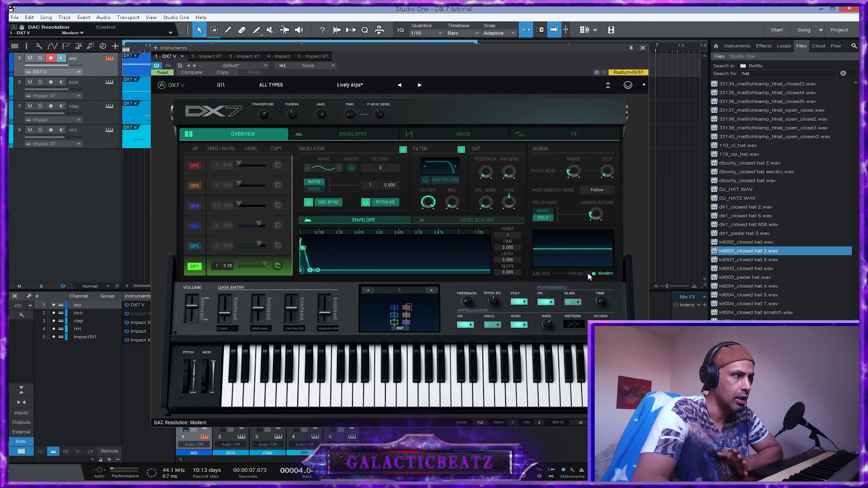
pyautogui.click(589, 275)
pyautogui.click(590, 273)
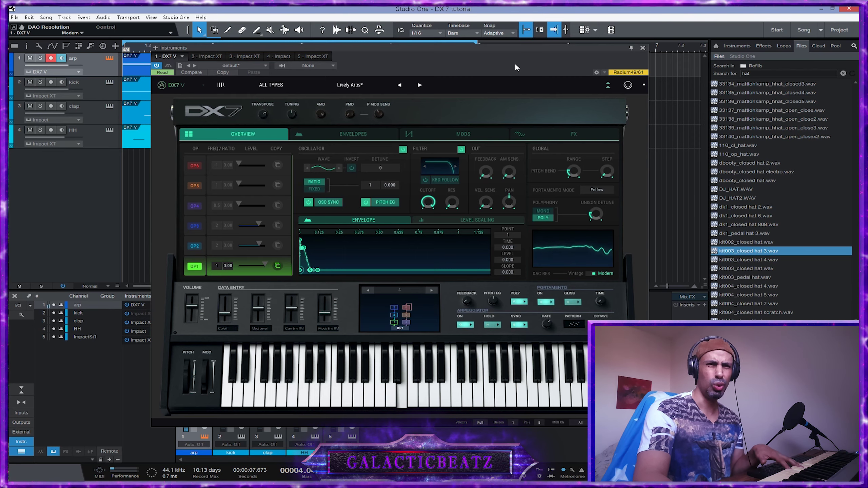
# Load the Deckard's DX preset and turn on its arpeggiator
pyautogui.click(419, 86)
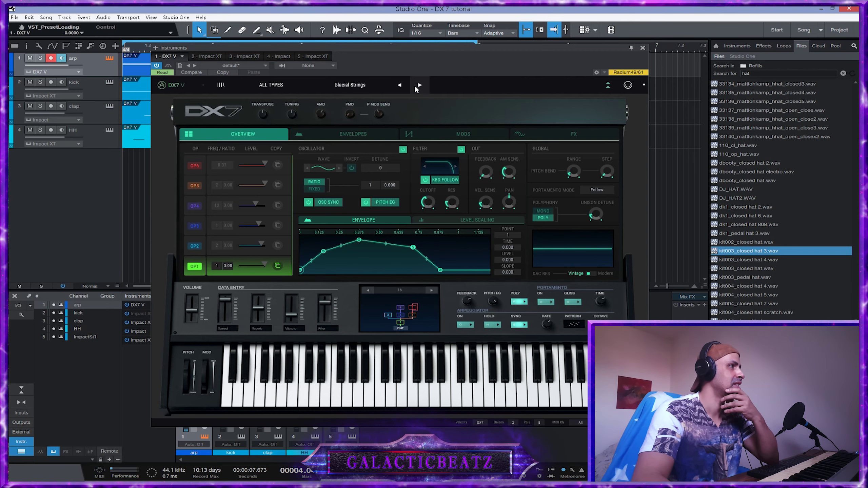
pyautogui.click(418, 86)
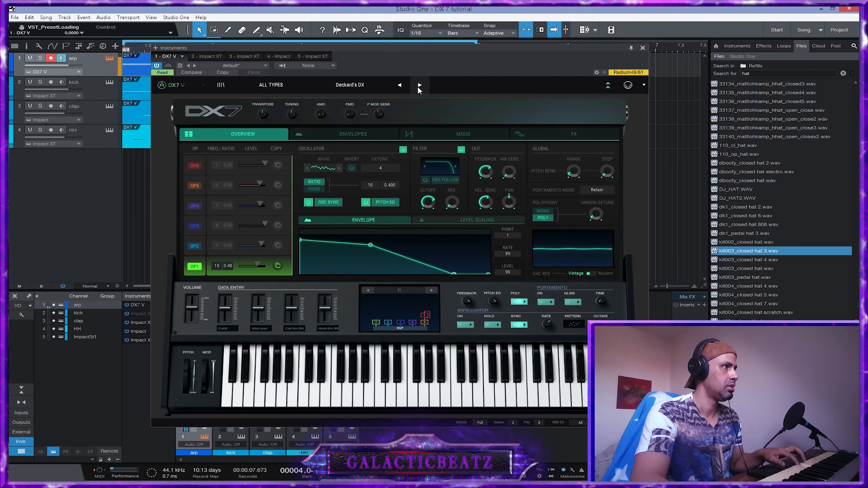
pyautogui.click(419, 87)
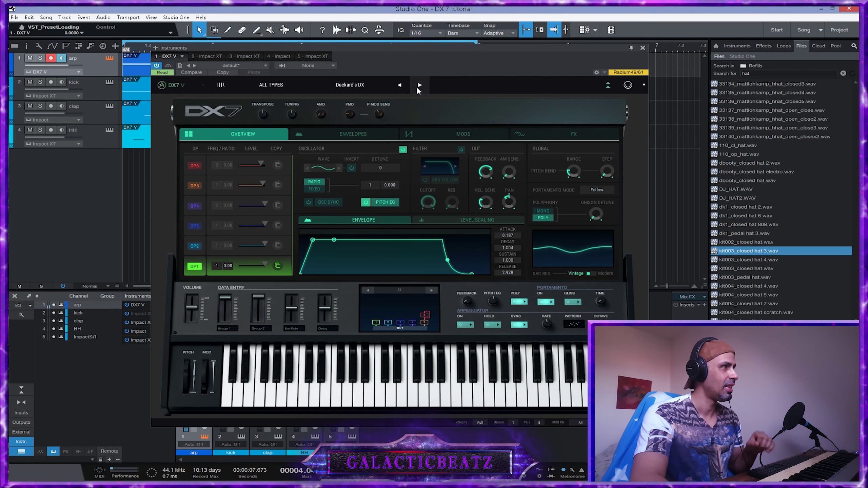
pyautogui.click(466, 325)
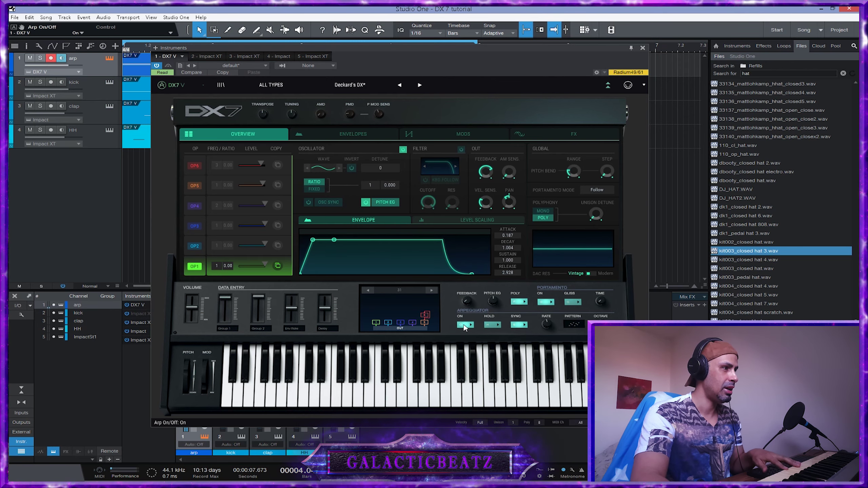
# Play the loop while sweeping the Group 2 macro slider down and back up to 99.2%
pyautogui.press('space')
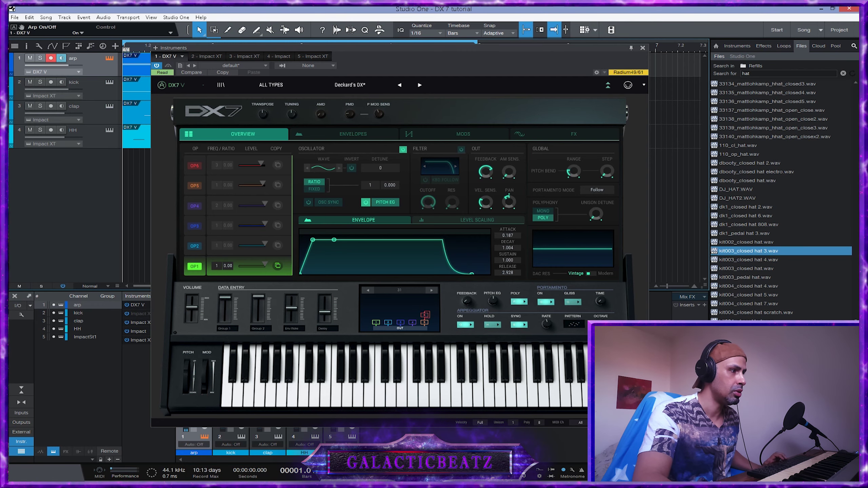
pyautogui.press('space')
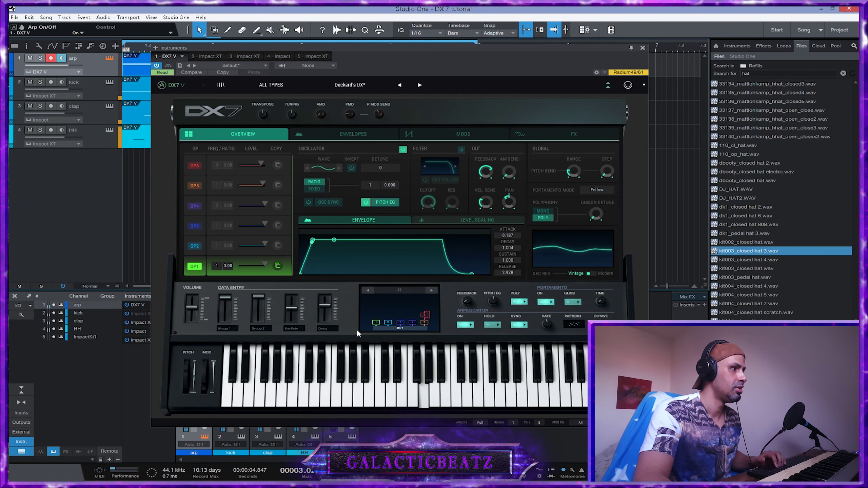
pyautogui.moveTo(267, 302); pyautogui.dragTo(263, 312)
pyautogui.moveTo(268, 348); pyautogui.dragTo(269, 290)
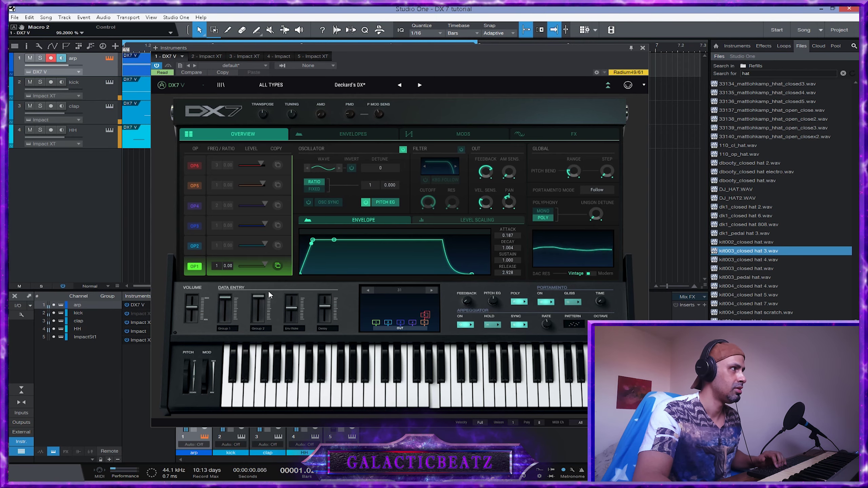
# Shorten the envelope attack to 0.011 on operator 1 and to 0.000 on operators 2 and 3
pyautogui.moveTo(312, 240)
pyautogui.mouseDown()
pyautogui.moveTo(294, 242)
pyautogui.moveTo(319, 241)
pyautogui.moveTo(300, 240)
pyautogui.mouseUp()
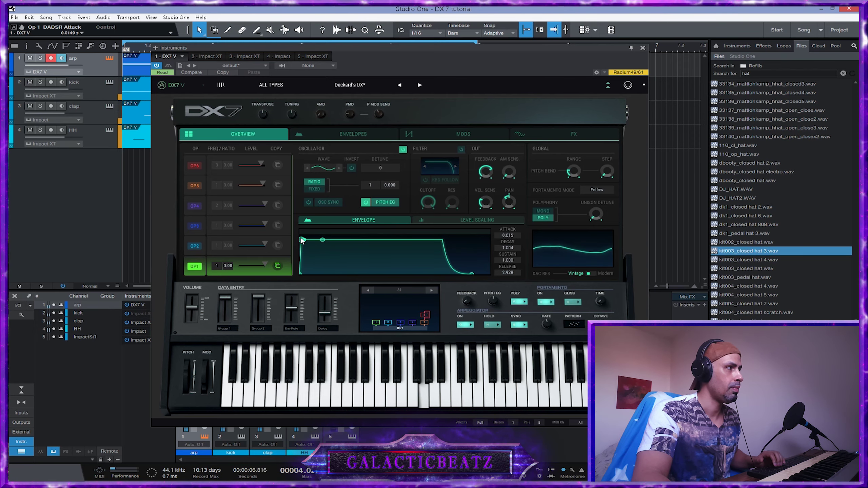
pyautogui.click(286, 248)
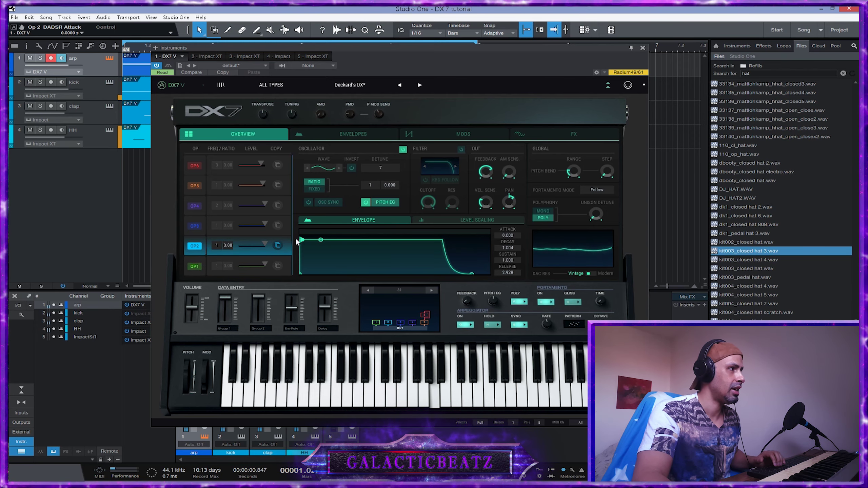
pyautogui.click(286, 227)
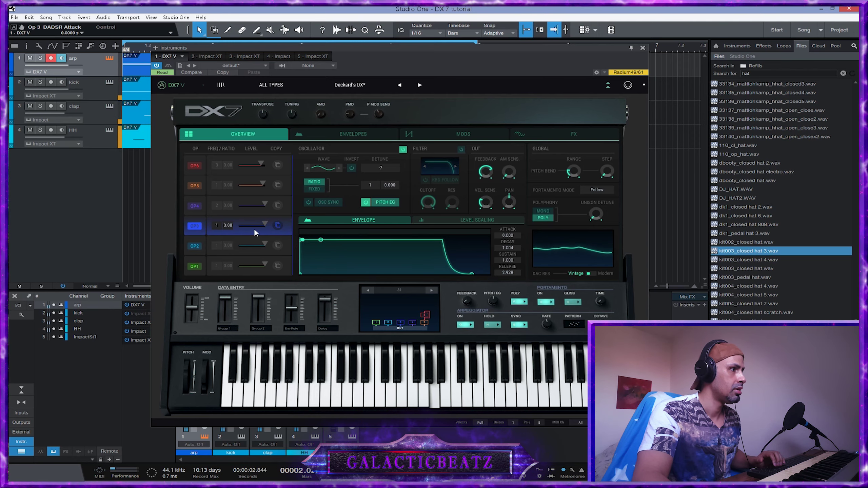
pyautogui.click(286, 205)
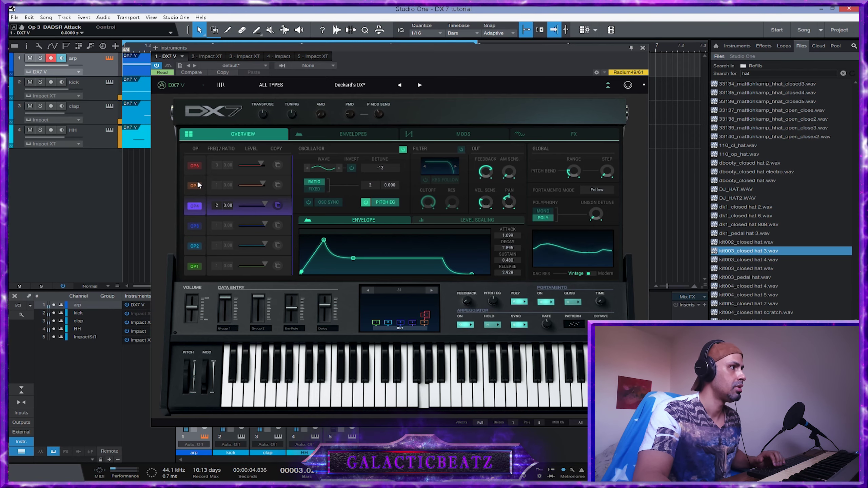
pyautogui.click(202, 246)
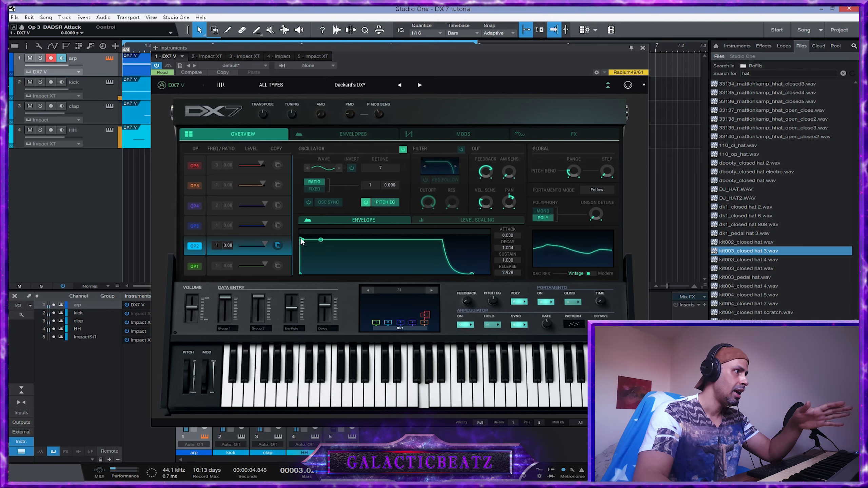
pyautogui.click(267, 266)
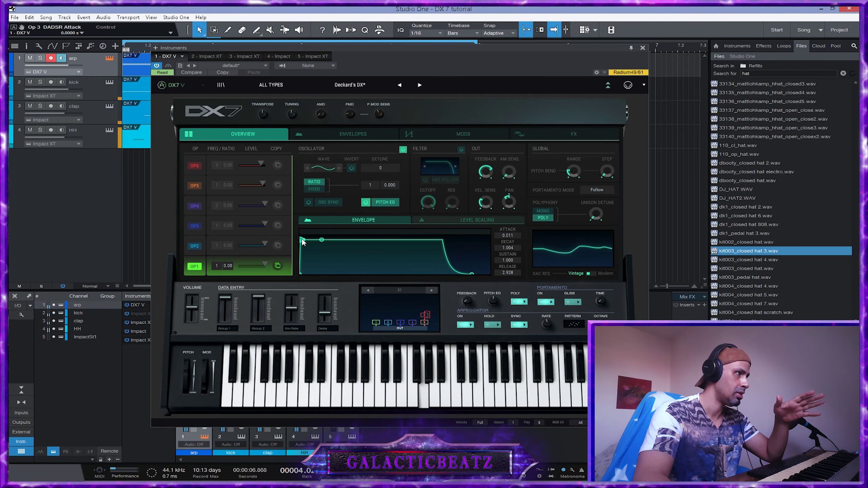
# Vary the envelope attack on operators 1 to 3, ending at 0.000 on operators 1 and 3, and play the loop
pyautogui.moveTo(304, 240)
pyautogui.mouseDown()
pyautogui.moveTo(319, 240)
pyautogui.moveTo(304, 241)
pyautogui.mouseUp()
pyautogui.click(212, 246)
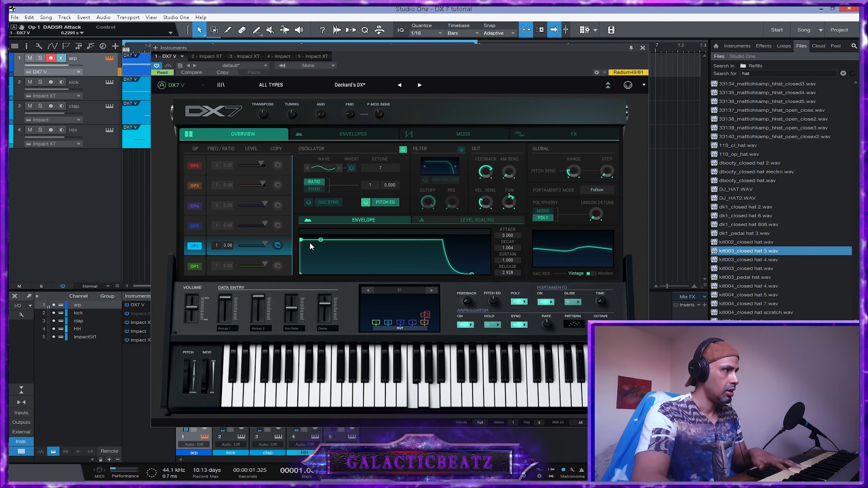
pyautogui.moveTo(302, 242); pyautogui.dragTo(319, 244)
pyautogui.click(211, 231)
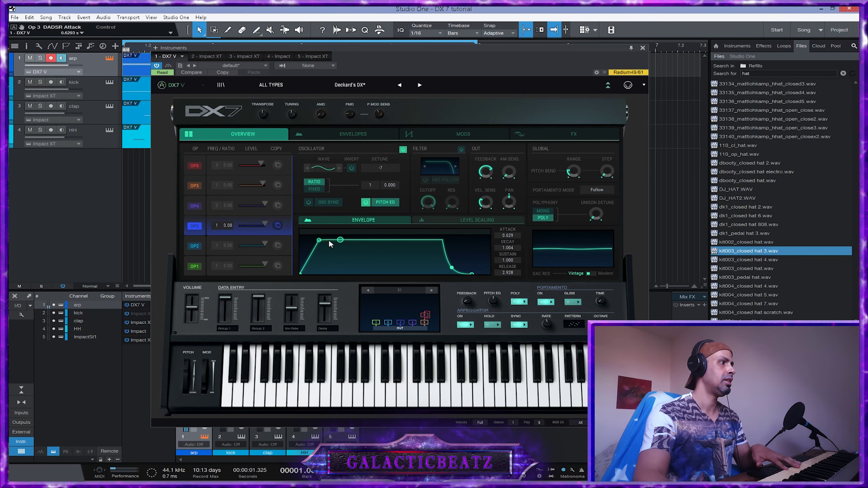
pyautogui.moveTo(318, 240); pyautogui.dragTo(208, 245)
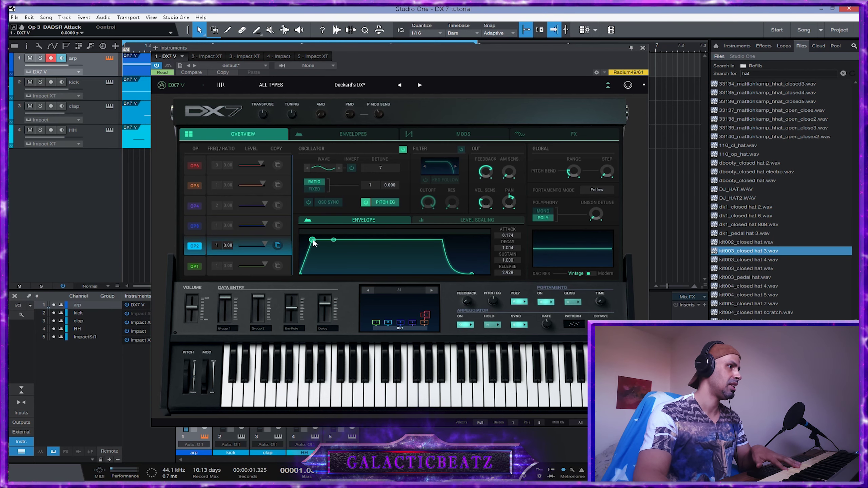
pyautogui.click(252, 261)
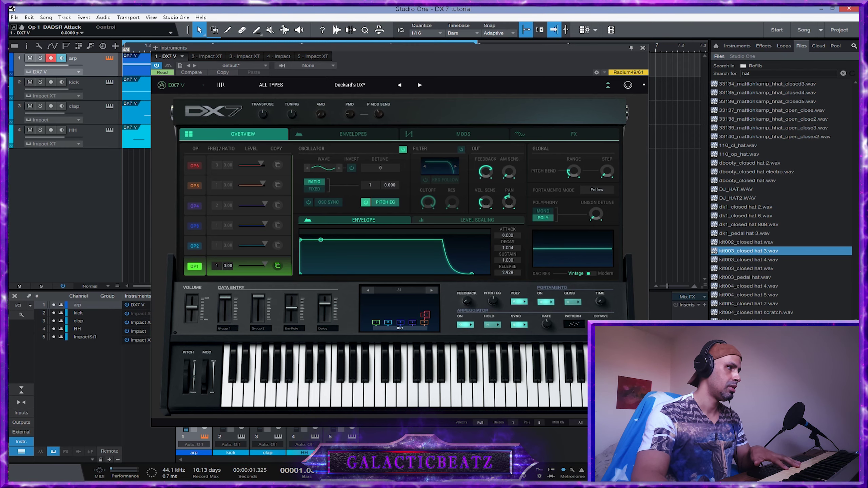
pyautogui.press('space')
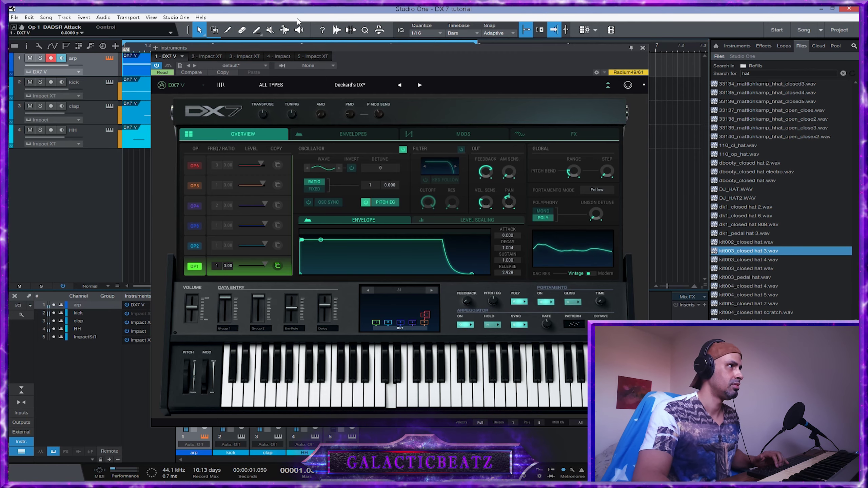
pyautogui.click(643, 47)
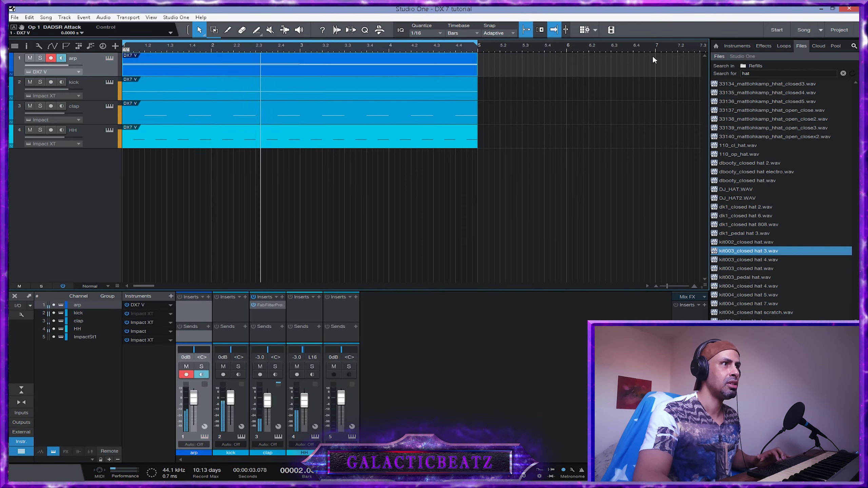
# Add a new track with the D-50 instrument from the favorites and stop the loop playback
pyautogui.click(736, 46)
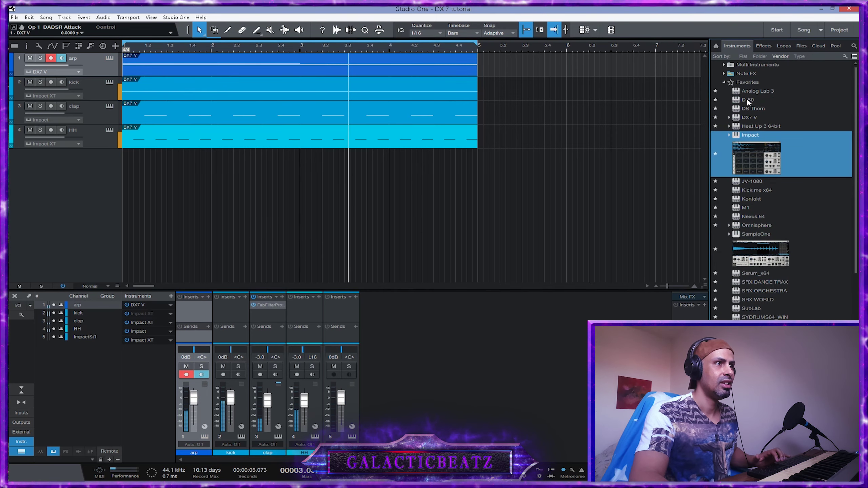
pyautogui.moveTo(751, 98); pyautogui.dragTo(170, 167)
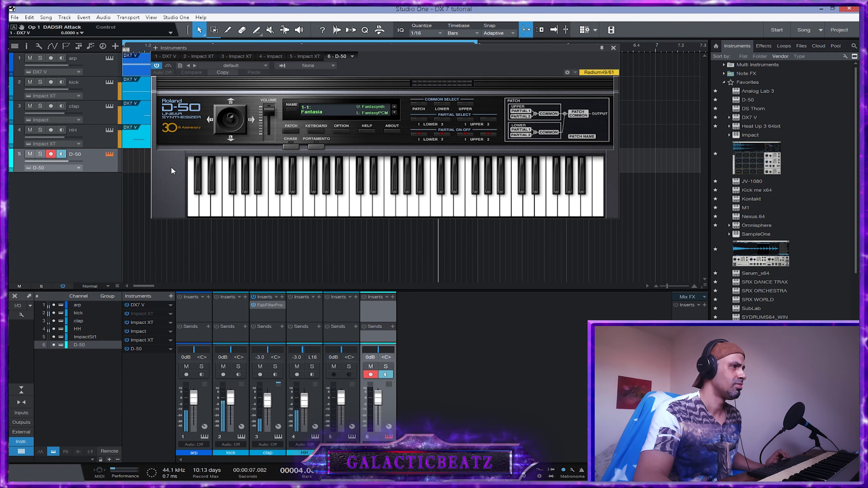
pyautogui.press('space')
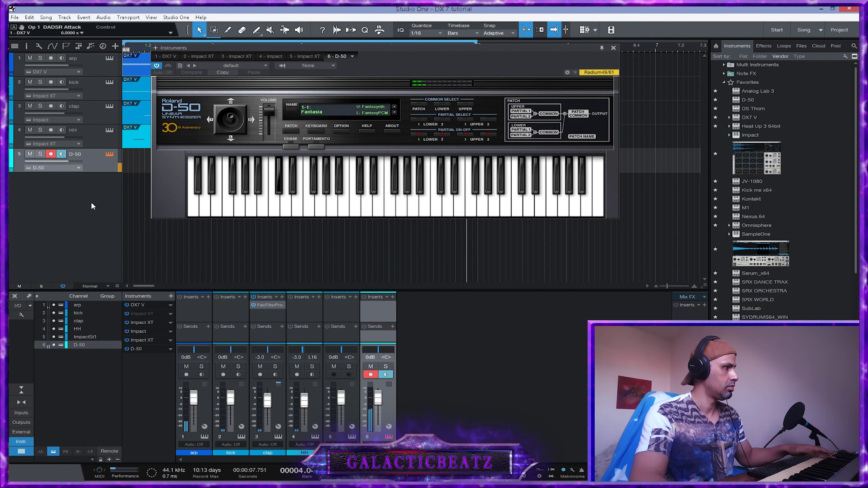
# Remove the disabled Impact XT instrument from the song's instrument rack
pyautogui.rightClick(145, 312)
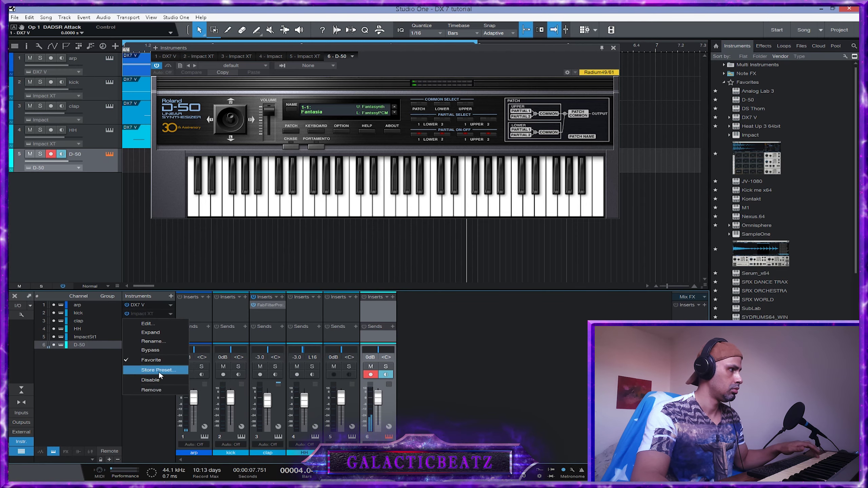
pyautogui.click(158, 391)
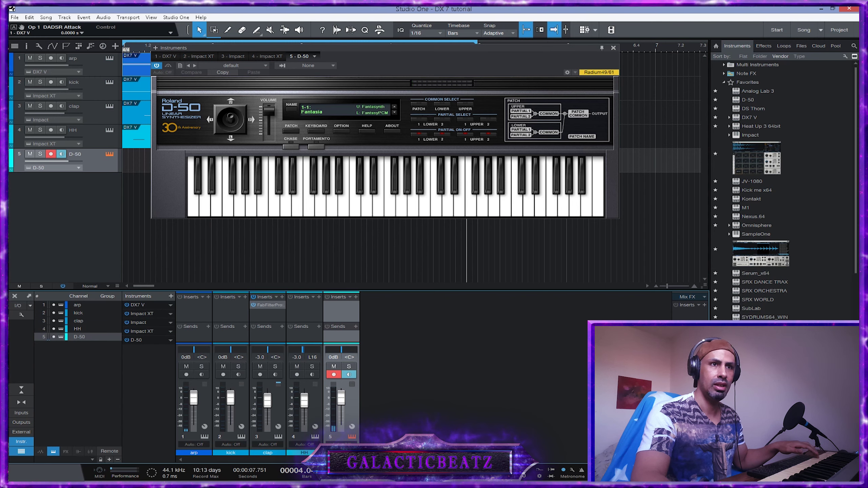
# Browse the D-50 preset banks and load the Brass Tacks patch from the 2 Preset bank
pyautogui.click(347, 115)
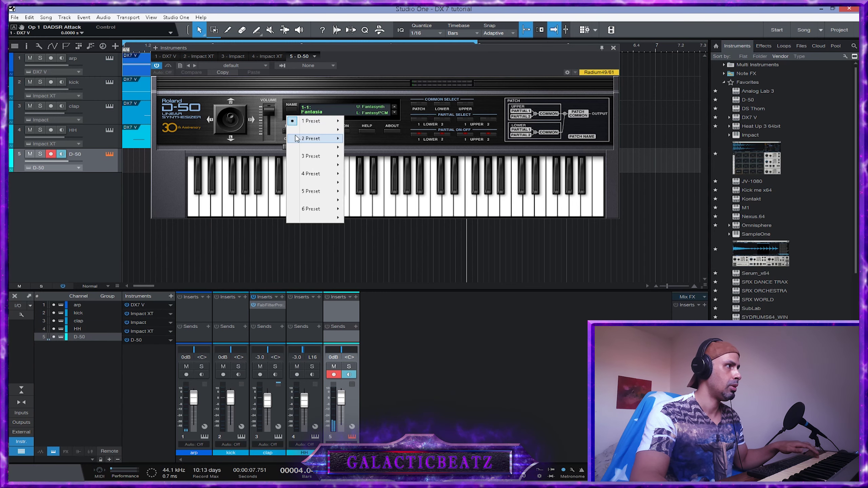
pyautogui.moveTo(322, 130)
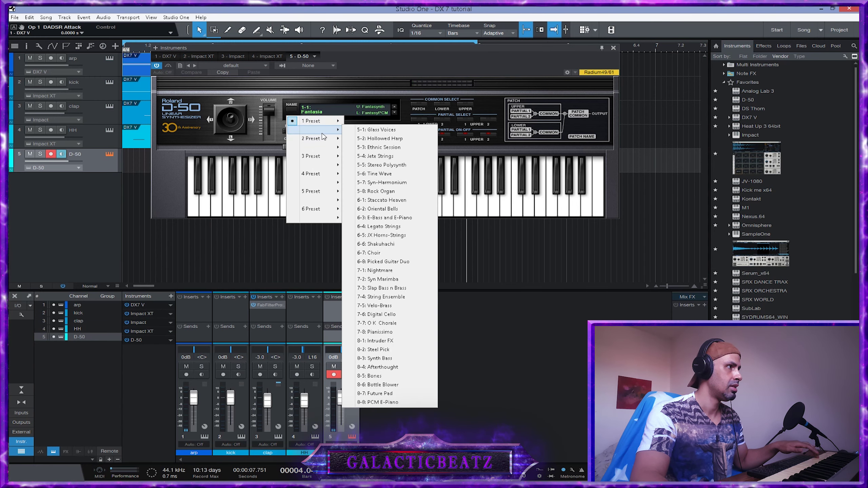
pyautogui.moveTo(323, 164)
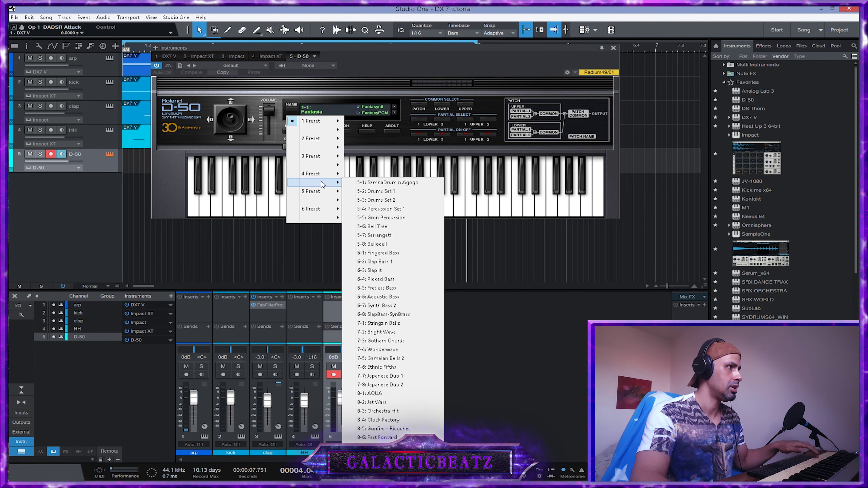
pyautogui.moveTo(323, 199)
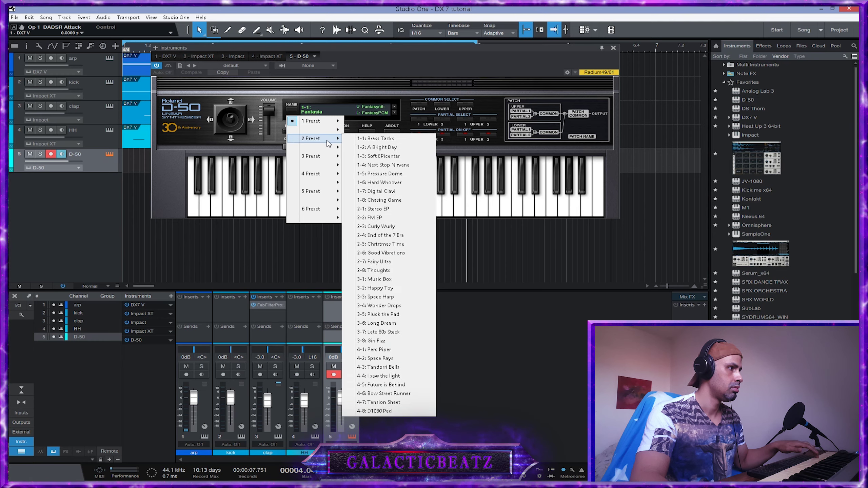
pyautogui.click(379, 138)
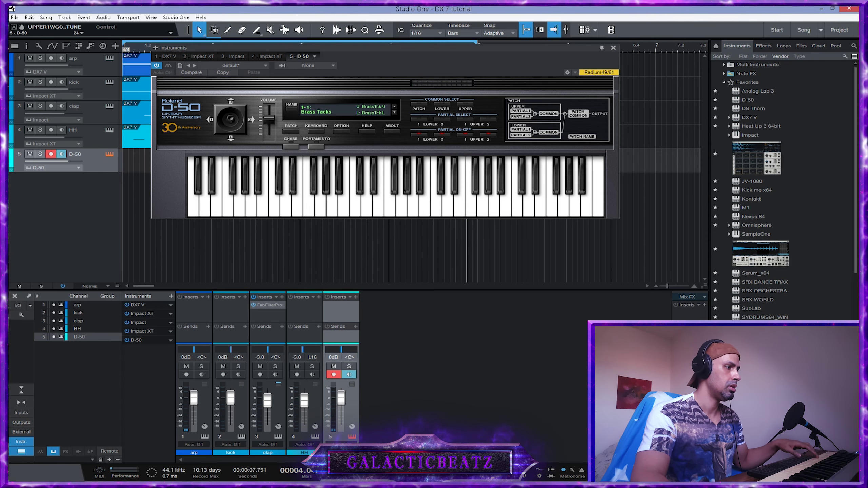
# Record a sustained low D-50 note over the drum loop on the D-50 track
pyautogui.press('space')
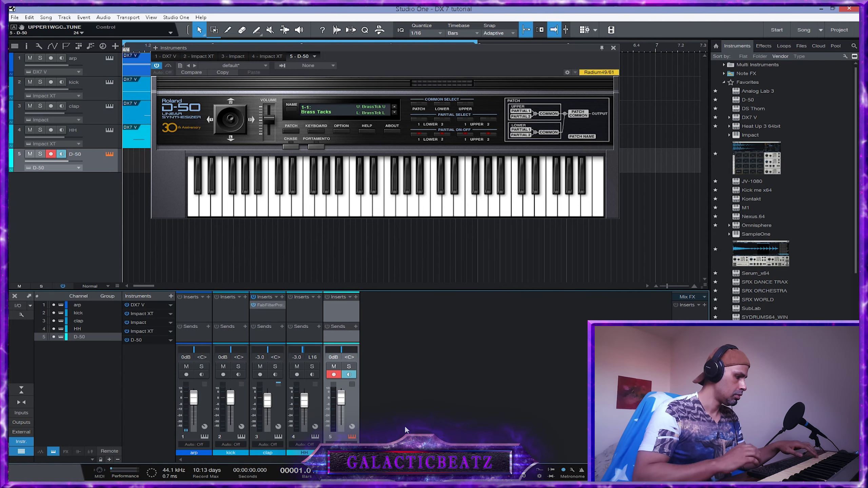
pyautogui.press('KP_Multiply')
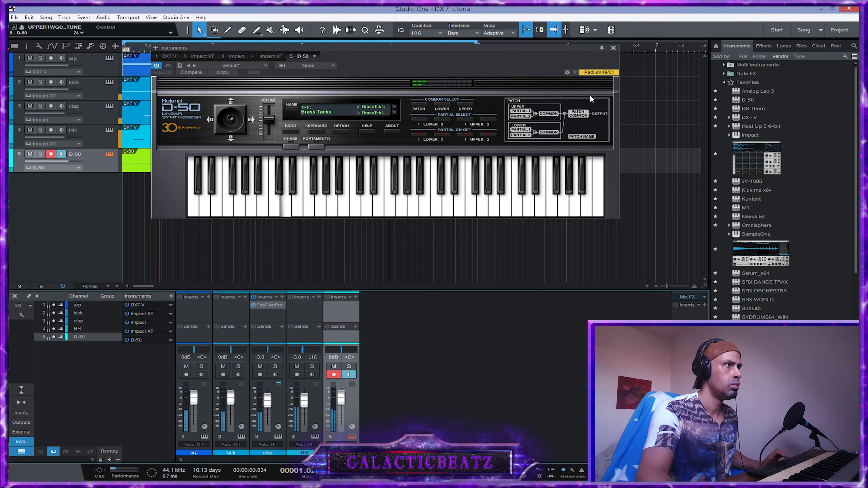
pyautogui.click(614, 47)
# Quantize the recorded D-50 note to 1/1 and extend it to a length of four bars
pyautogui.doubleClick(330, 154)
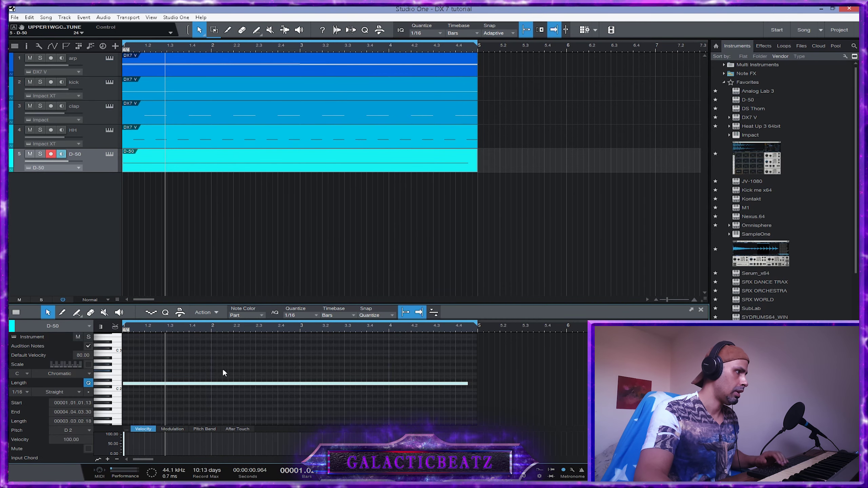
pyautogui.moveTo(222, 367); pyautogui.dragTo(188, 397)
pyautogui.press('q')
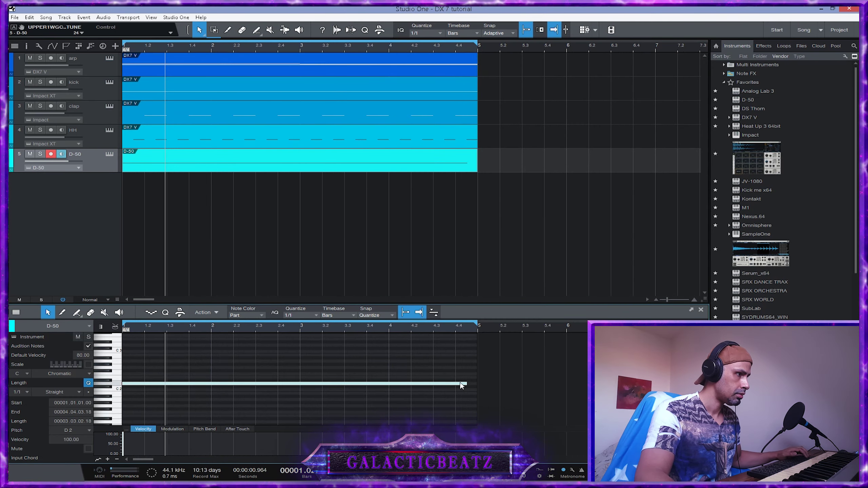
pyautogui.moveTo(466, 384); pyautogui.dragTo(478, 384)
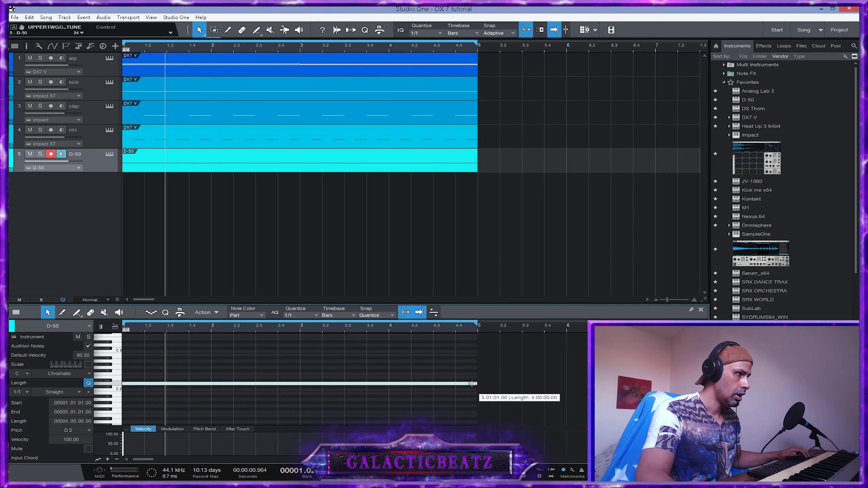
# Audition the D-50 patches one after another from Brass Tacks to Stereo EP
pyautogui.click(109, 155)
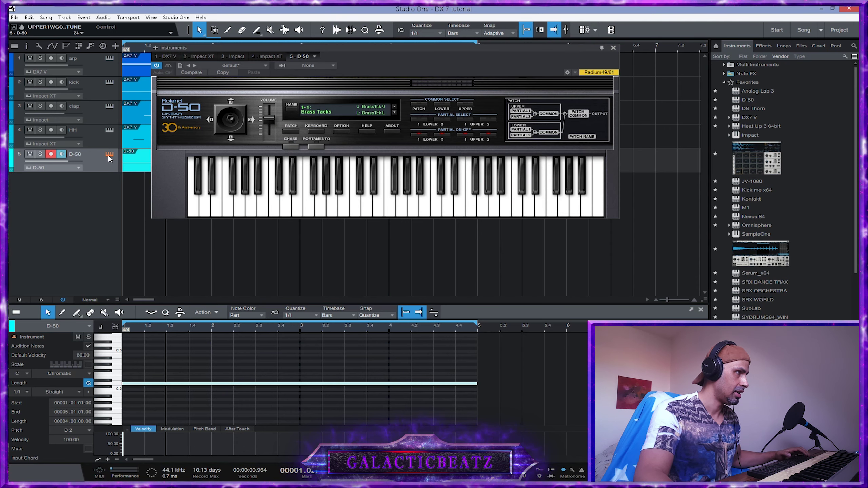
pyautogui.click(395, 113)
pyautogui.click(394, 113)
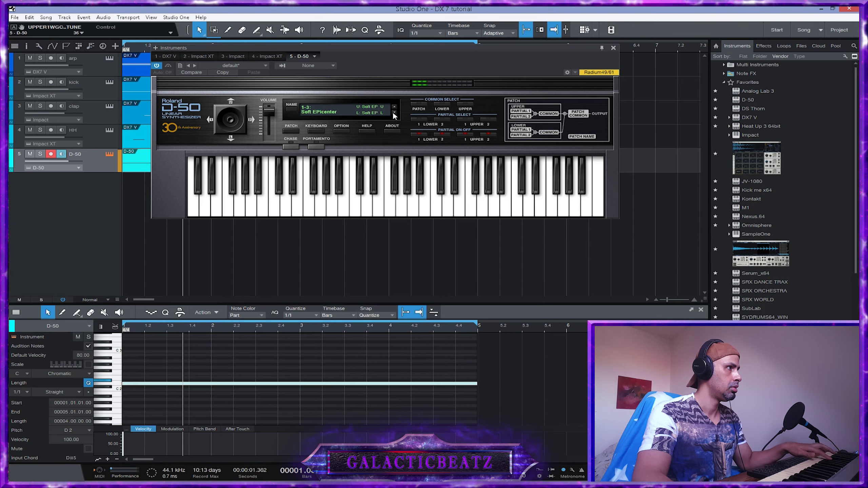
pyautogui.click(394, 113)
pyautogui.click(394, 114)
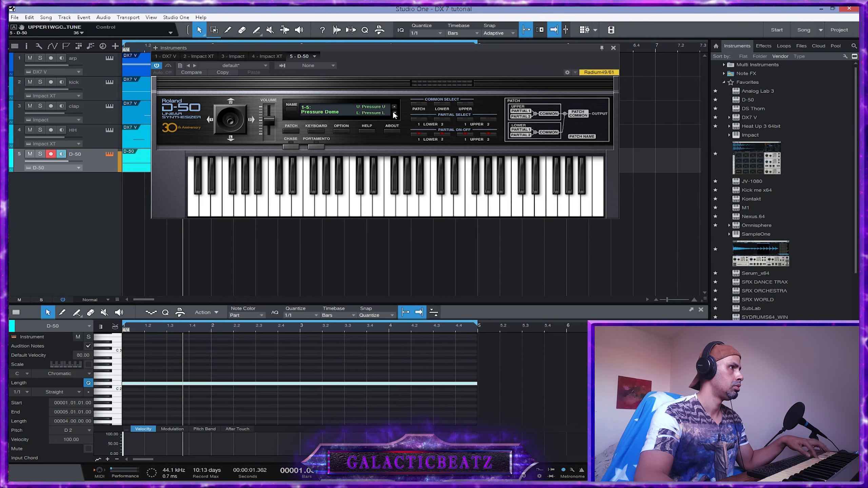
pyautogui.click(394, 113)
pyautogui.click(394, 114)
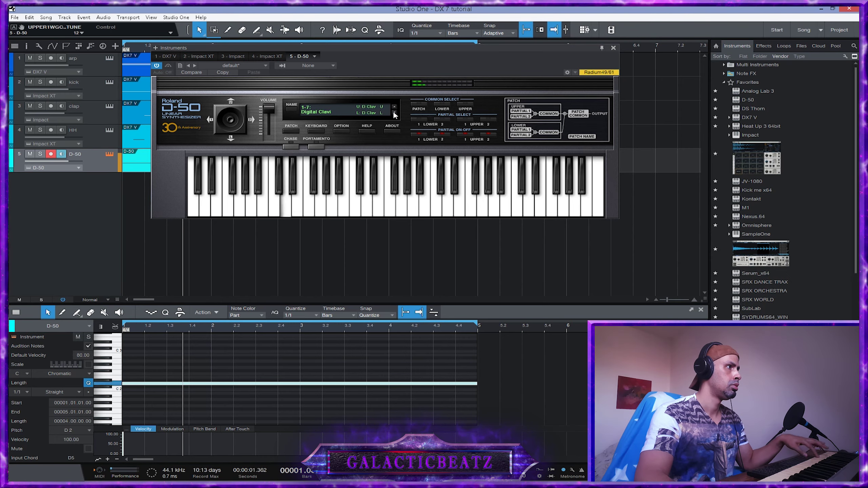
pyautogui.click(394, 113)
pyautogui.click(394, 113)
# Look through the other D-50 preset banks for a suitable sound and close the instrument window
pyautogui.click(333, 107)
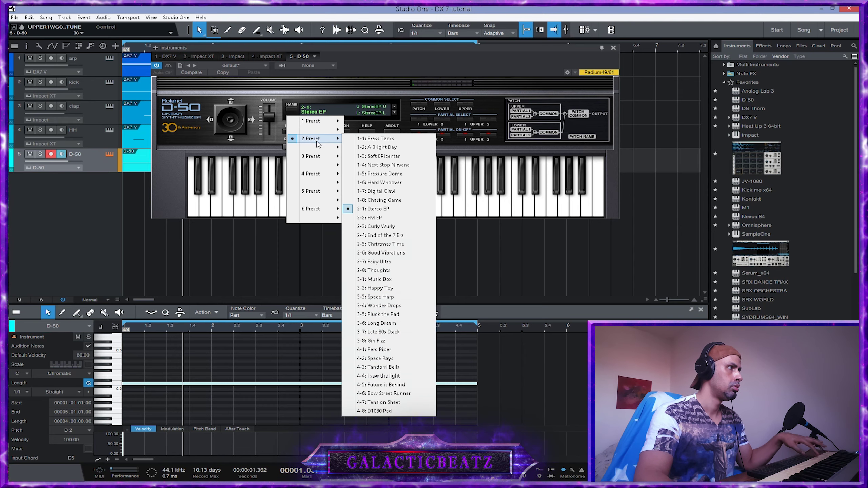
pyautogui.moveTo(323, 151)
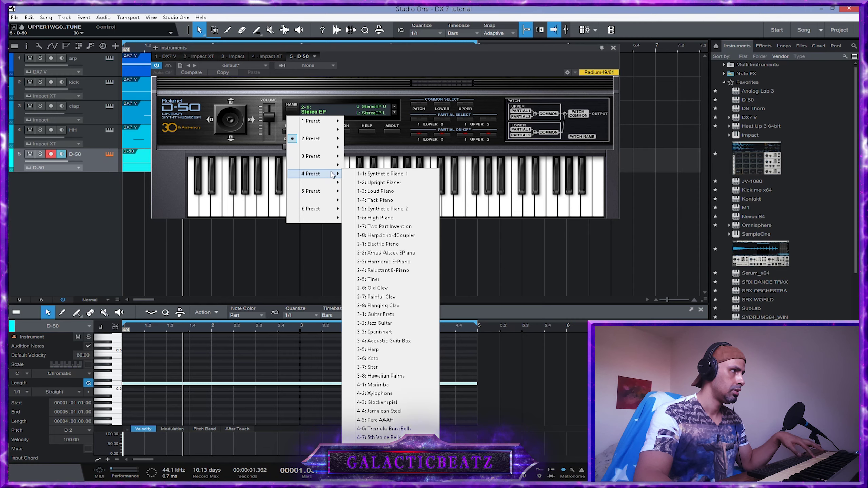
pyautogui.click(613, 48)
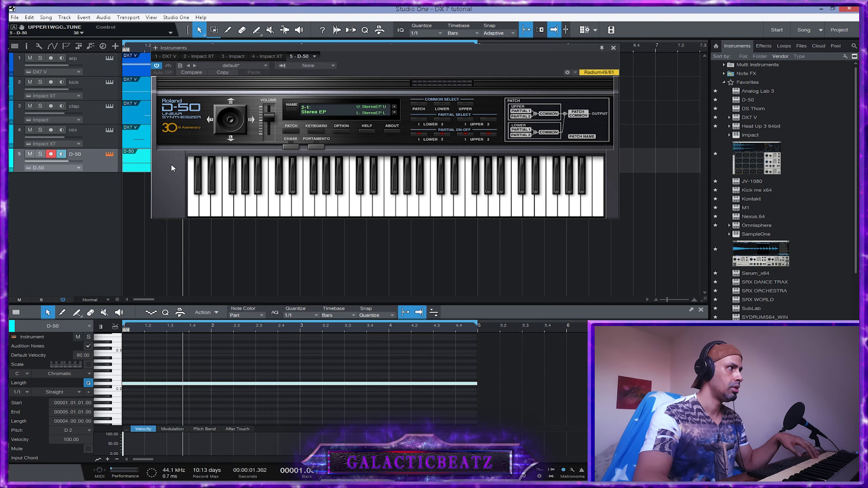
pyautogui.click(614, 48)
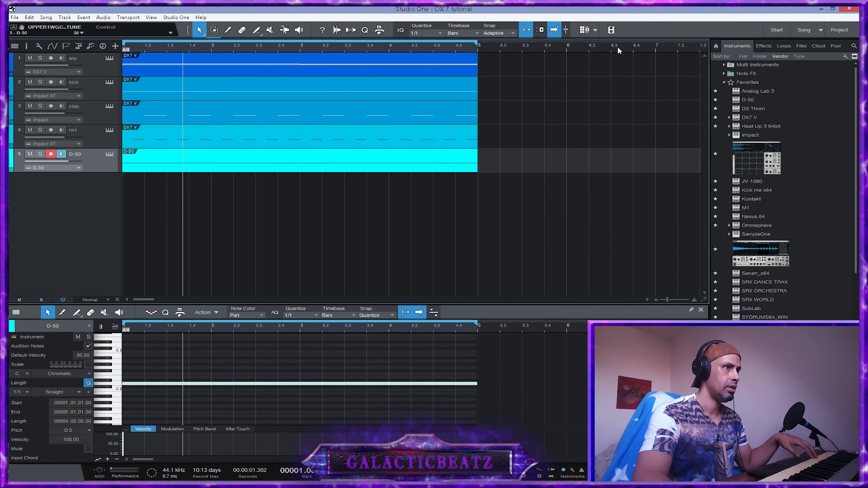
# Duplicate the arp track complete with its notes and DX7 V instrument as arp 2
pyautogui.click(104, 115)
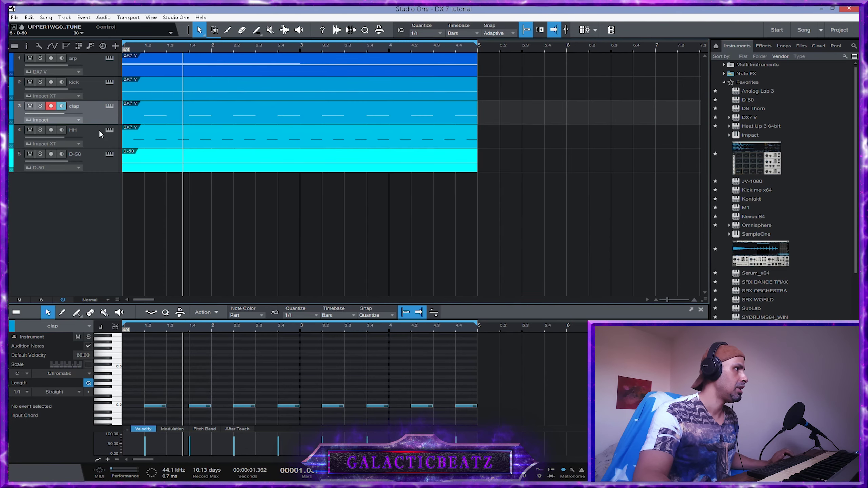
pyautogui.click(103, 68)
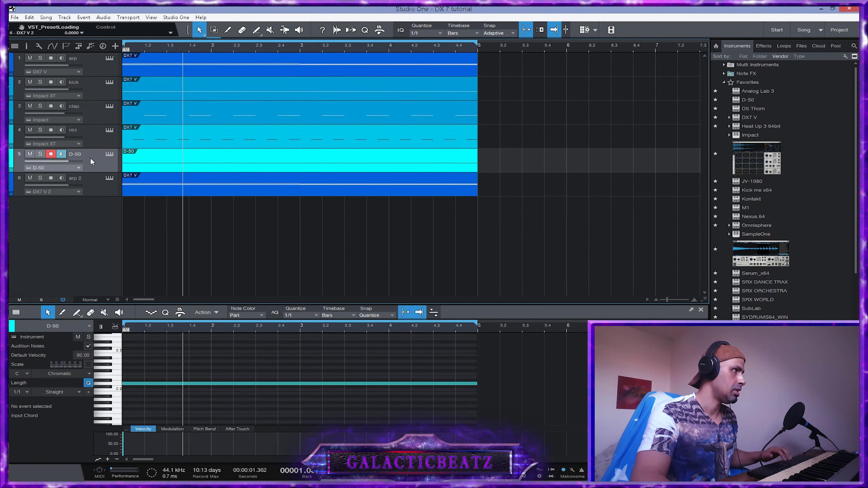
# Delete the D-50 track and remove its disabled instrument from the song
pyautogui.press('F3')
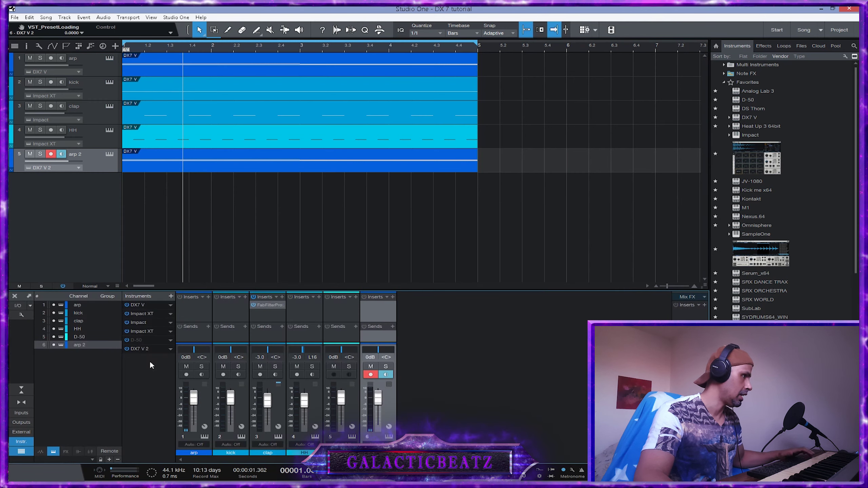
pyautogui.rightClick(140, 340)
pyautogui.click(151, 407)
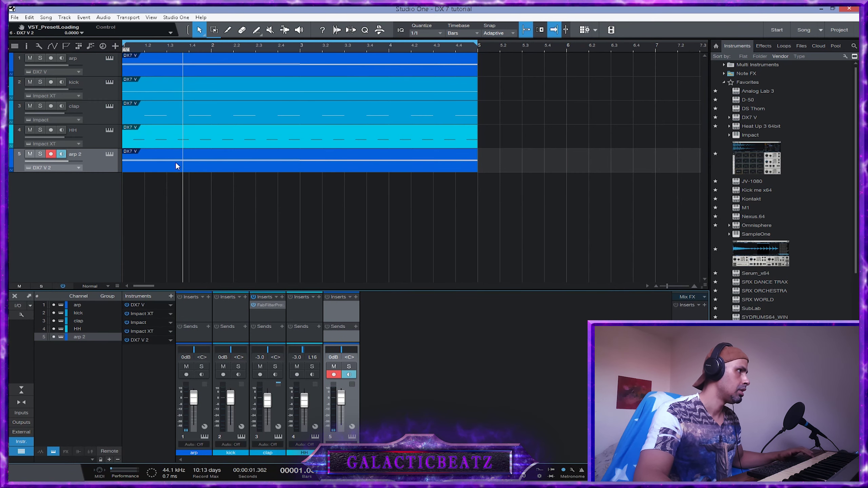
# Delete all the notes inside the arp 2 part
pyautogui.doubleClick(167, 166)
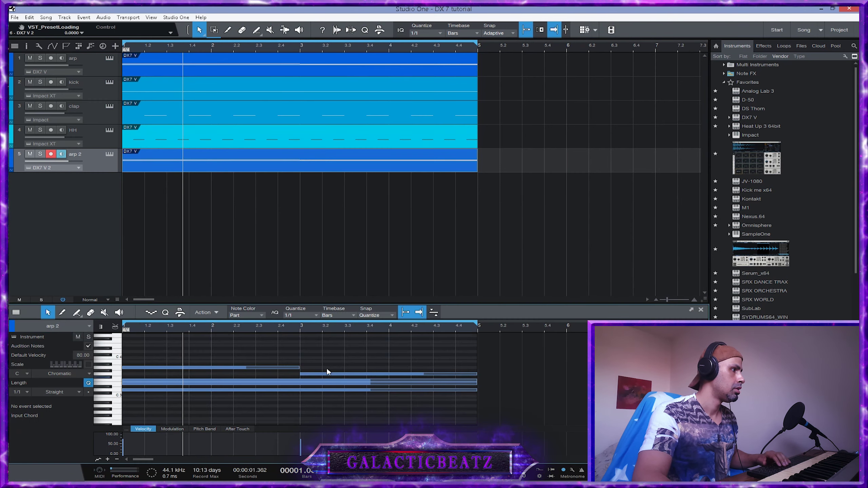
pyautogui.moveTo(359, 356); pyautogui.dragTo(146, 397)
pyautogui.press('Delete')
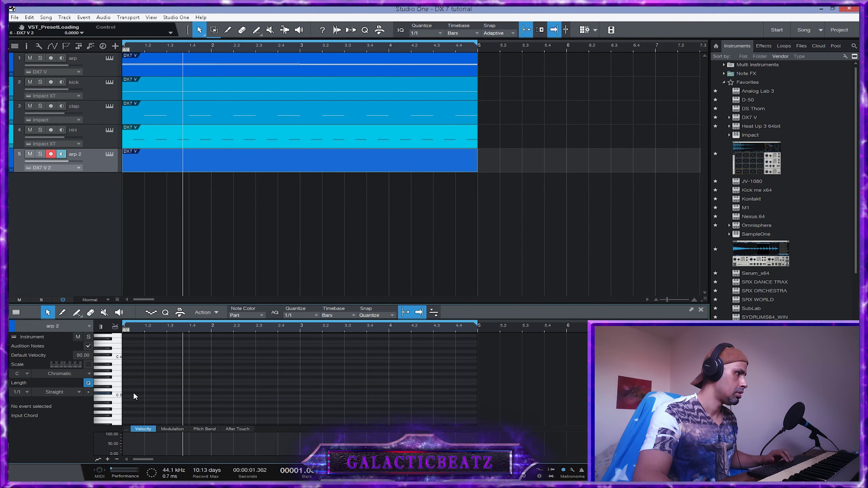
# Draw one sustained D2 note across all four bars of the arp 2 part
pyautogui.scroll(-2, 134, 392)
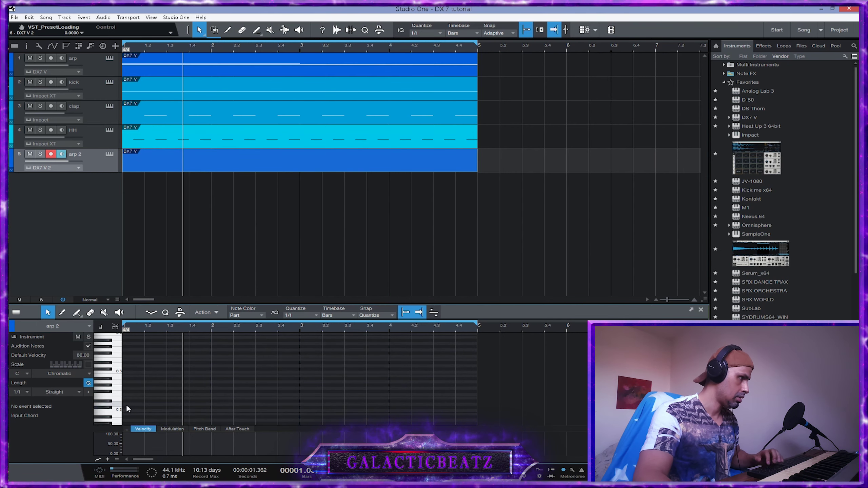
pyautogui.press('5')
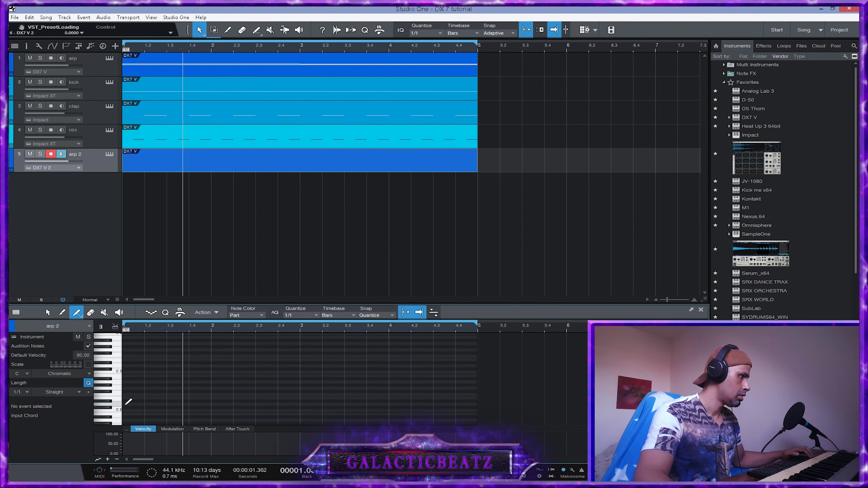
pyautogui.click(129, 404)
pyautogui.moveTo(130, 404); pyautogui.dragTo(407, 407)
pyautogui.moveTo(469, 415); pyautogui.dragTo(469, 414)
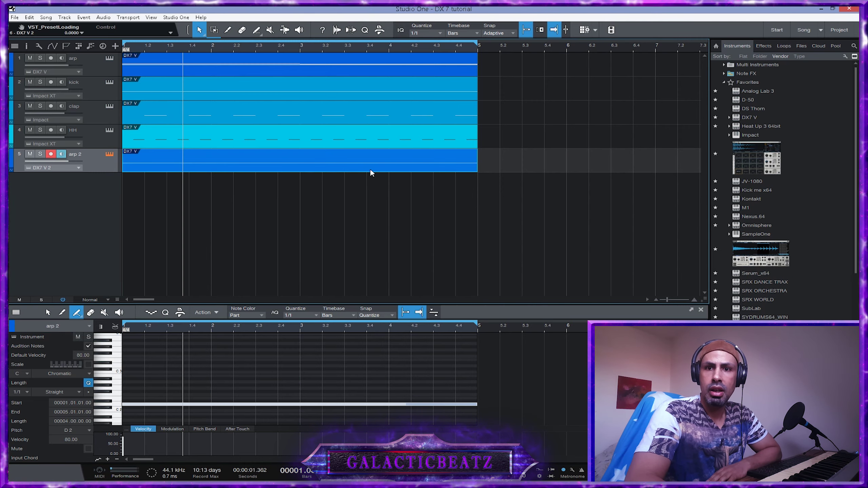
# Load the 4-OP Bass preset from the Bass type in arp 2's DX7 V and close the instrument window
pyautogui.press('F11')
pyautogui.click(272, 85)
pyautogui.moveTo(280, 123)
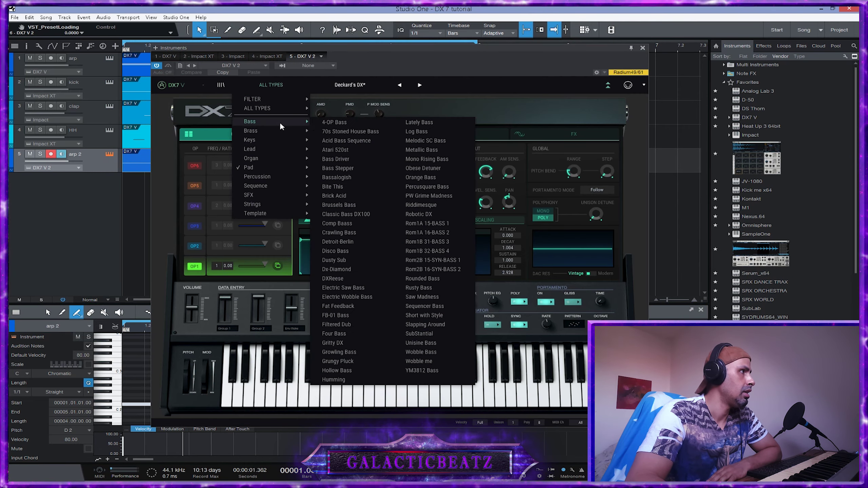
pyautogui.click(346, 122)
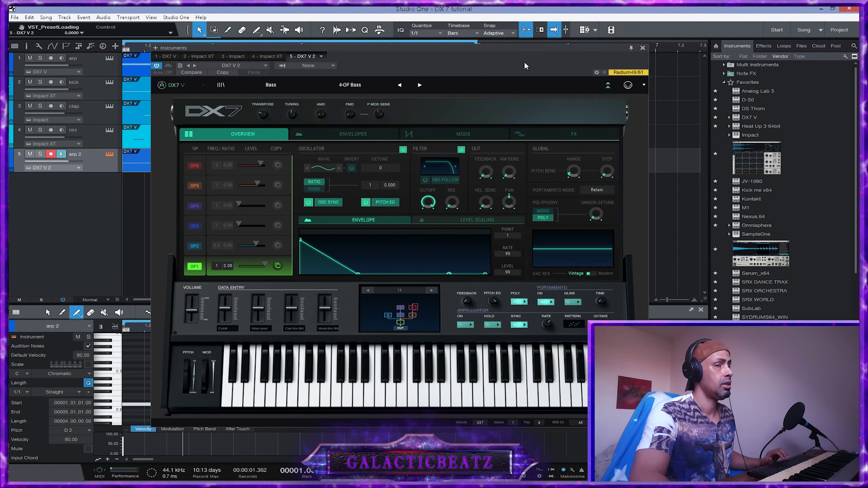
pyautogui.click(643, 49)
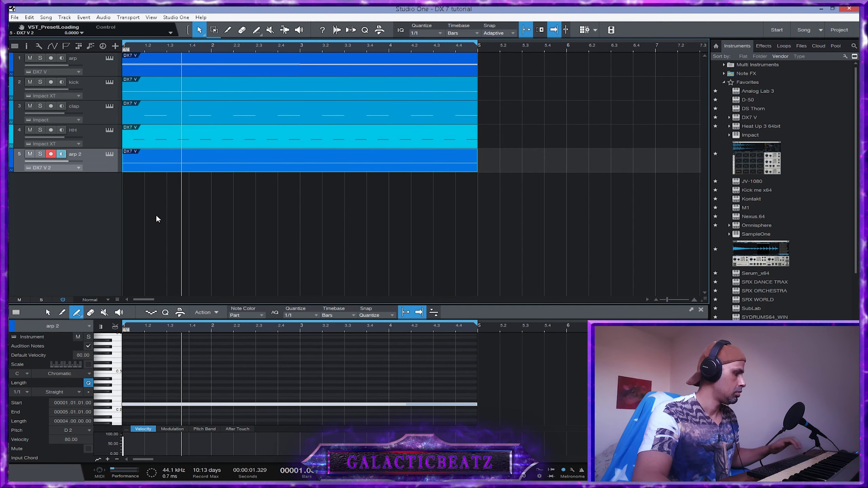
# Audition the following bass presets on arp 2, settle on Crawling Bass and close the instrument window
pyautogui.click(109, 155)
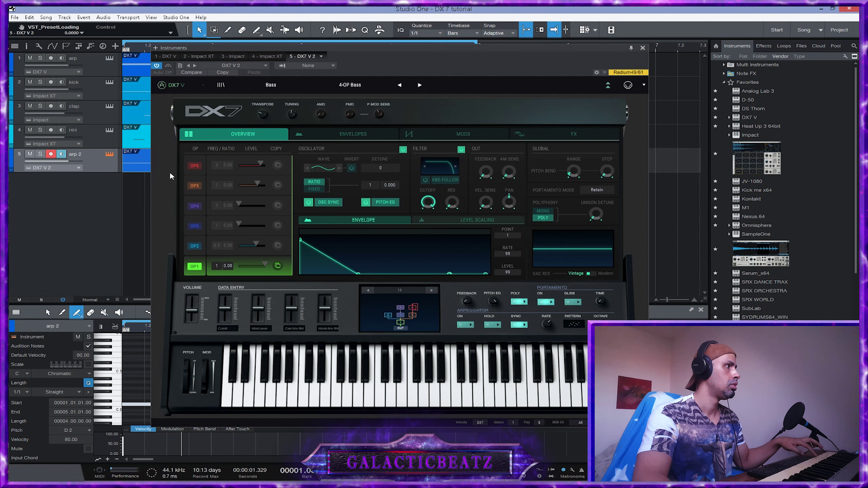
pyautogui.click(417, 87)
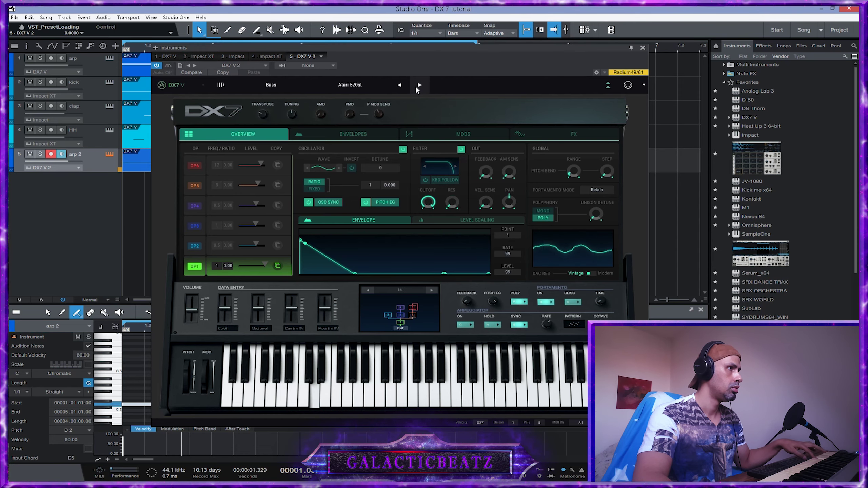
pyautogui.click(419, 86)
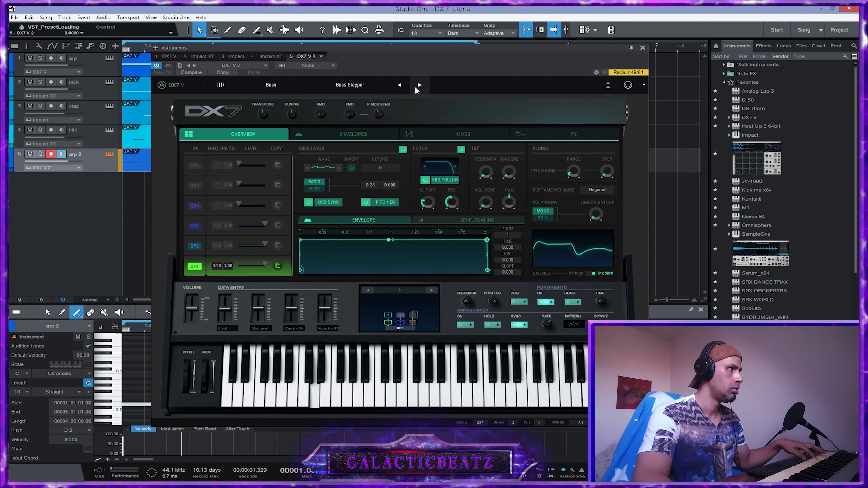
pyautogui.click(417, 89)
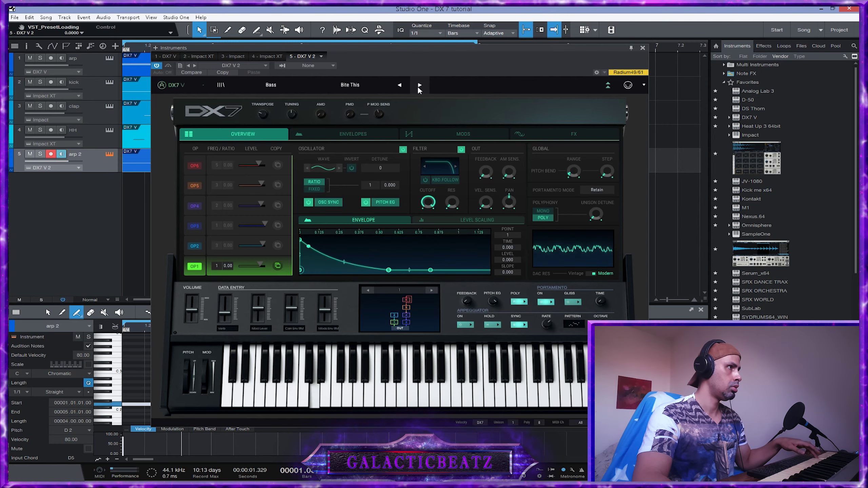
pyautogui.click(419, 86)
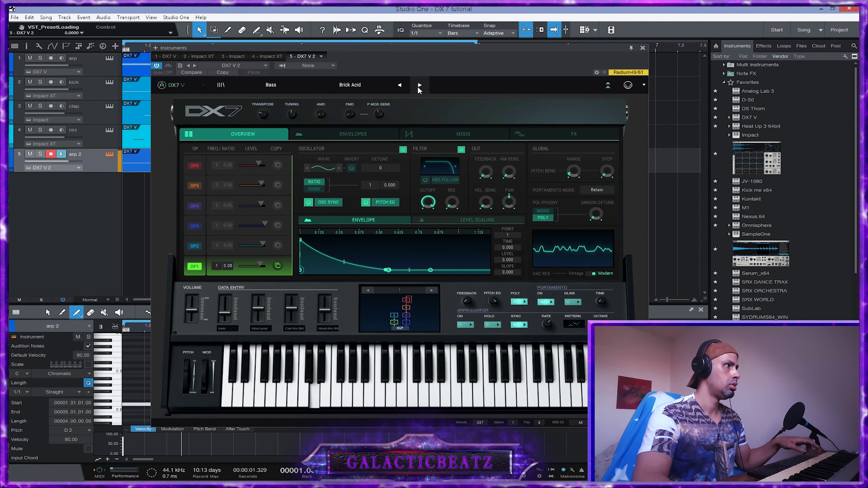
pyautogui.click(398, 85)
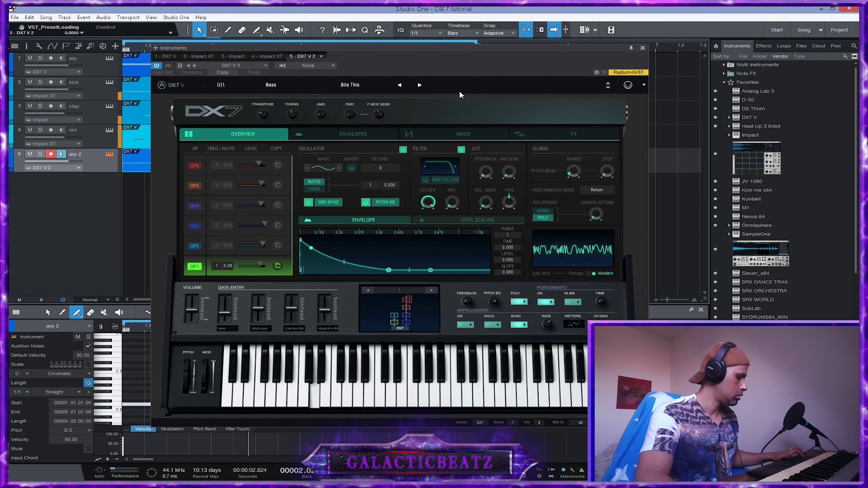
pyautogui.click(420, 86)
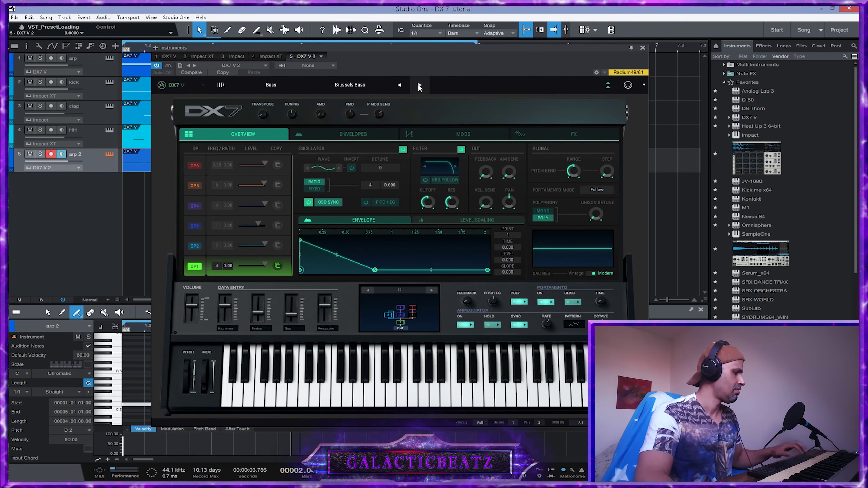
pyautogui.click(419, 86)
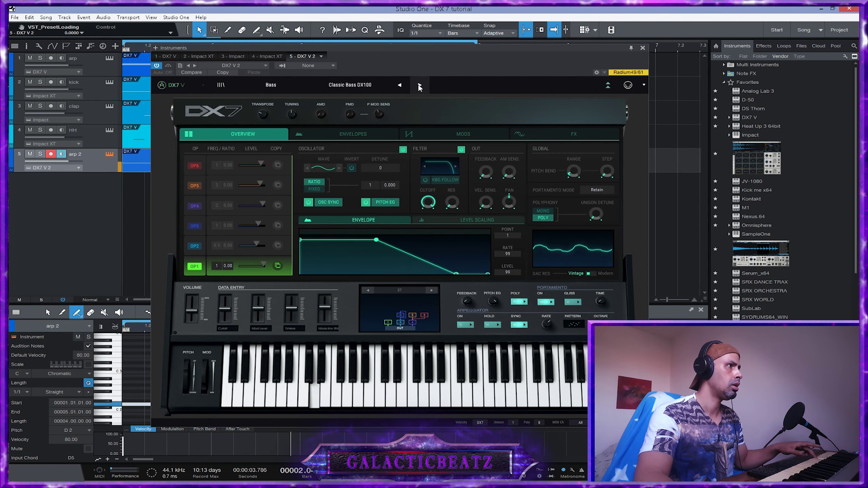
pyautogui.click(420, 85)
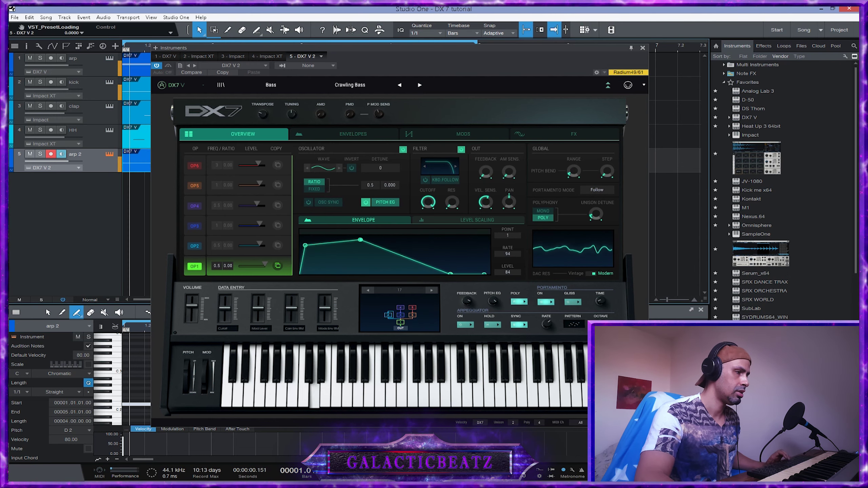
pyautogui.click(643, 48)
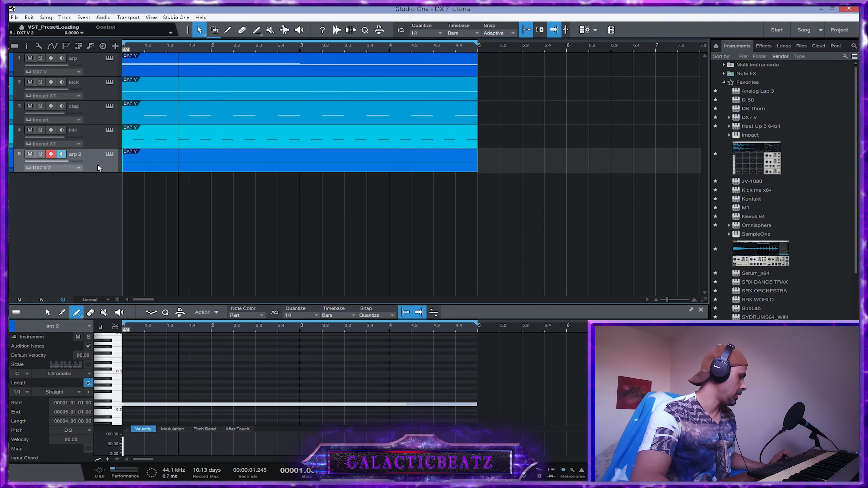
# Duplicate the arp 2 track complete with its DX7 V instrument as arp 3 and load the Midnight Metalharp preset
pyautogui.hotkey('shift', 'd')
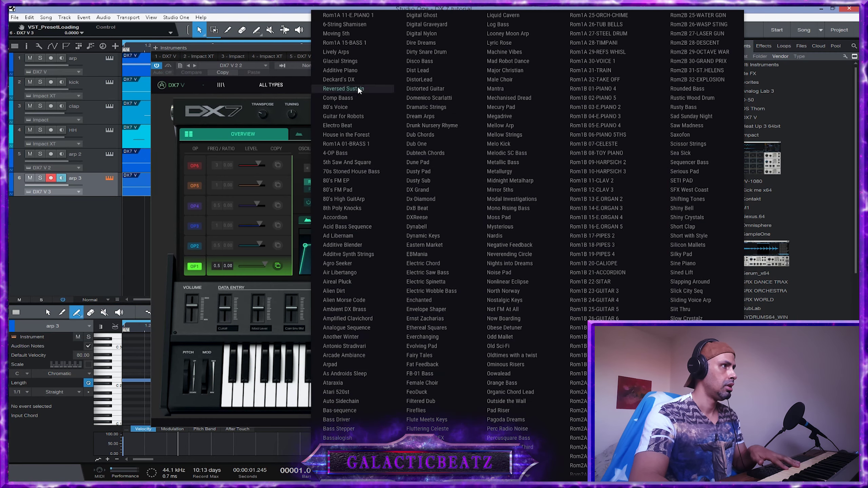
pyautogui.click(355, 85)
pyautogui.click(526, 180)
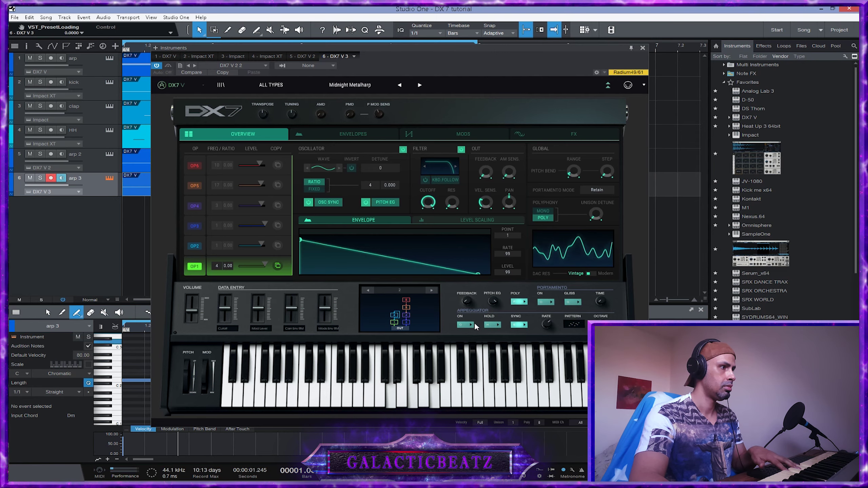
# Switch on the arpeggiator for arp 3 and step forward through the presets to Modal Investigations
pyautogui.click(465, 324)
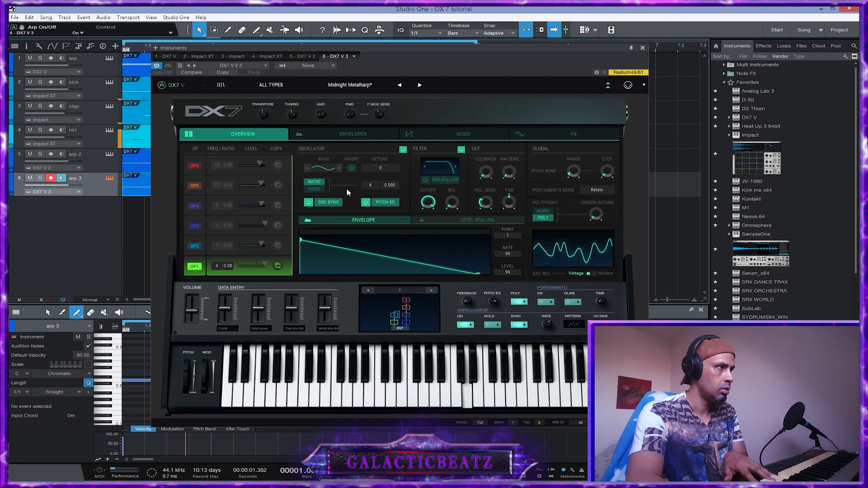
pyautogui.click(420, 85)
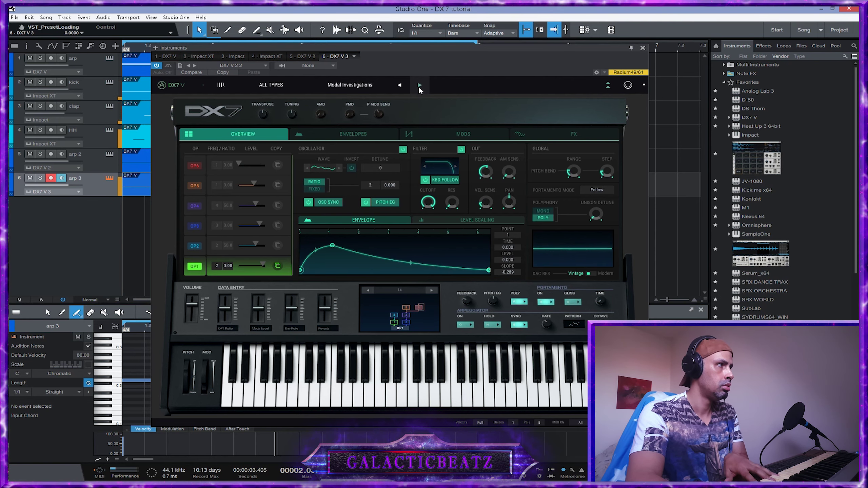
pyautogui.click(419, 85)
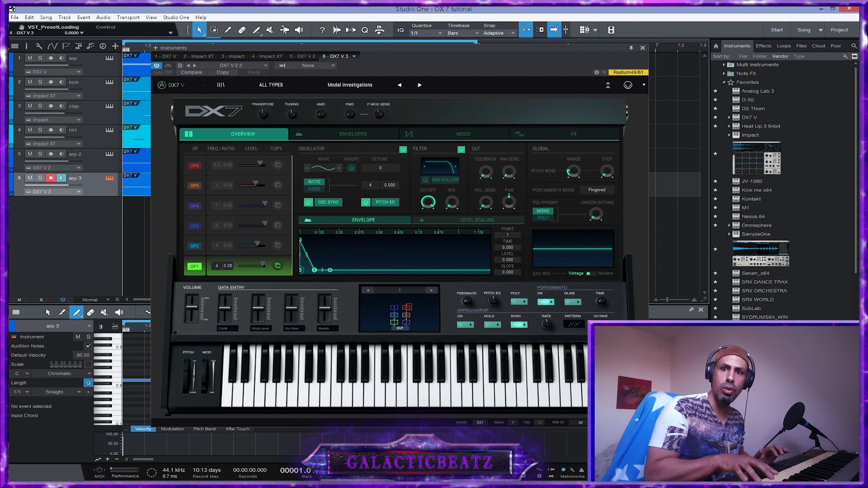
# Record a pass onto the arp 3 track, close the instrument window and select the long D2 note in its part
pyautogui.press('KP_Multiply')
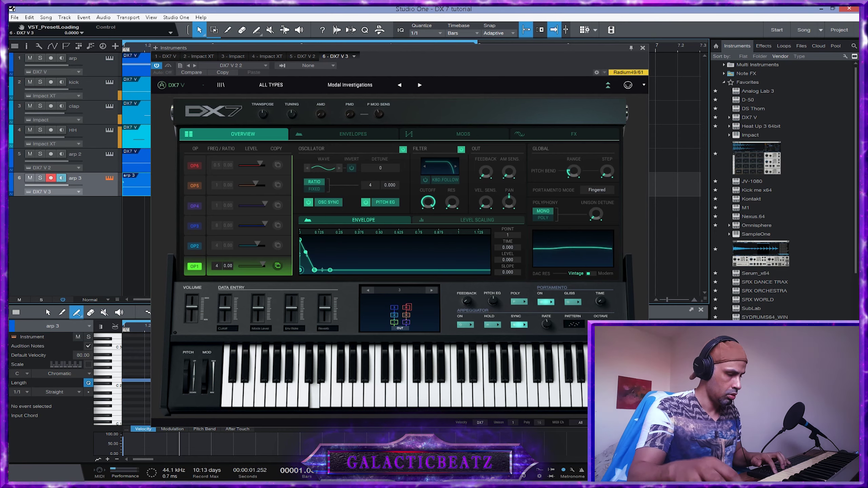
pyautogui.press('F11')
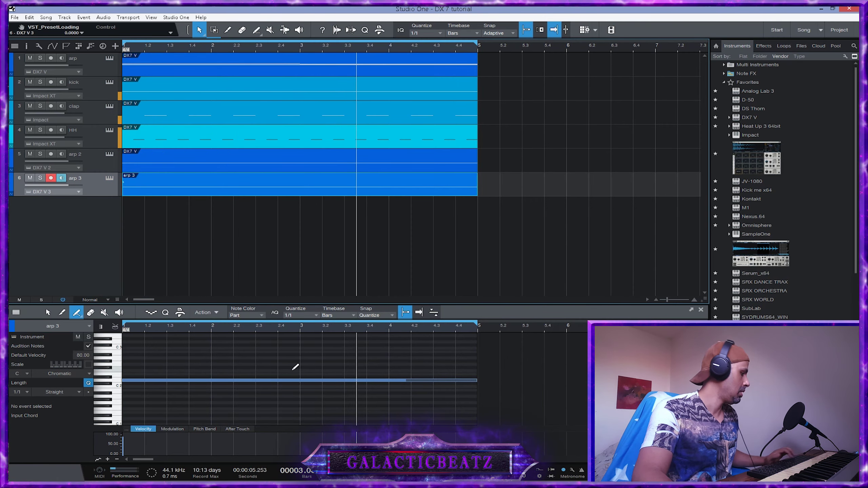
pyautogui.press('1')
pyautogui.click(289, 380)
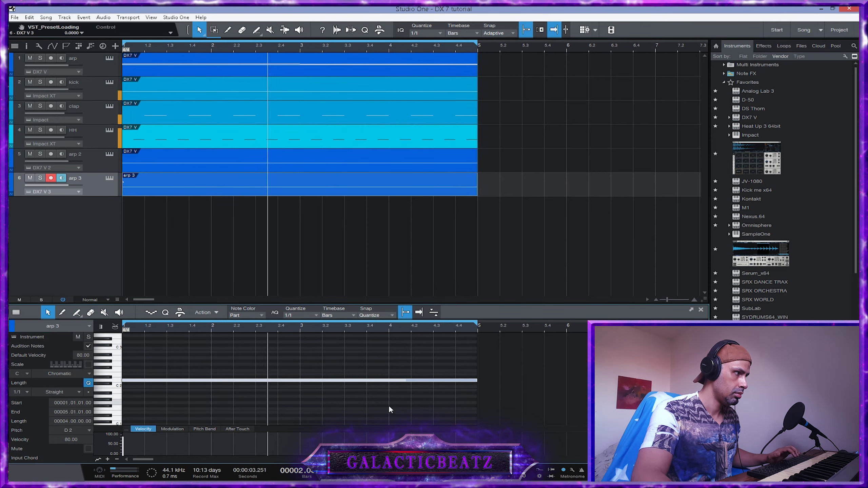
# Play the loop from the start and view the After Touch lane and lower notes of the arp 3 part
pyautogui.press('KP_Decimal')
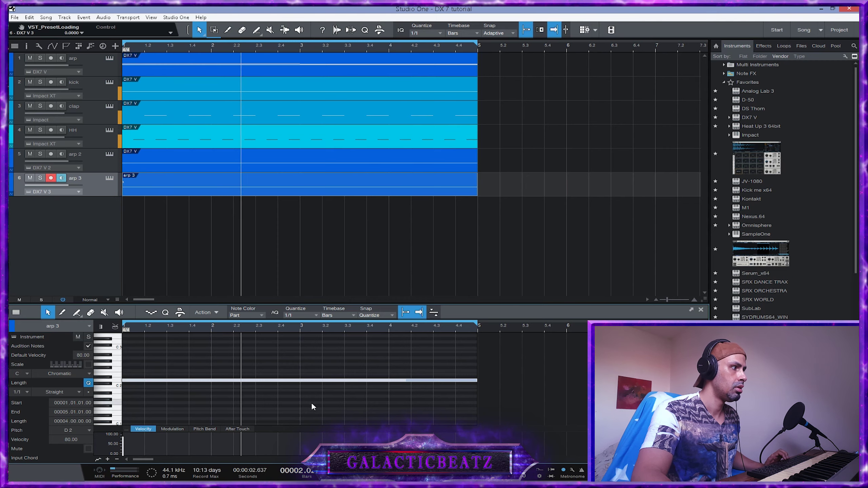
pyautogui.click(237, 429)
pyautogui.scroll(-1, 228, 418)
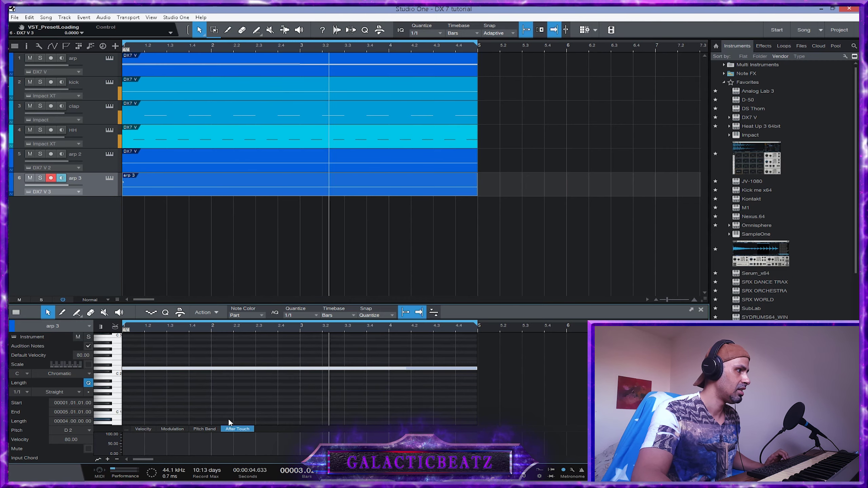
pyautogui.scroll(-1, 228, 418)
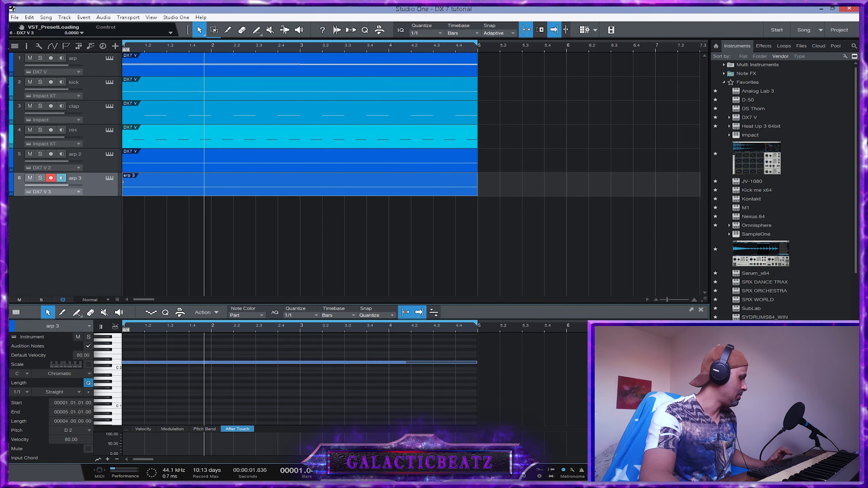
# Start saving the song to a new folder, with Songs > JCVD Synthwave as the location, and make the file name editable
pyautogui.click(14, 17)
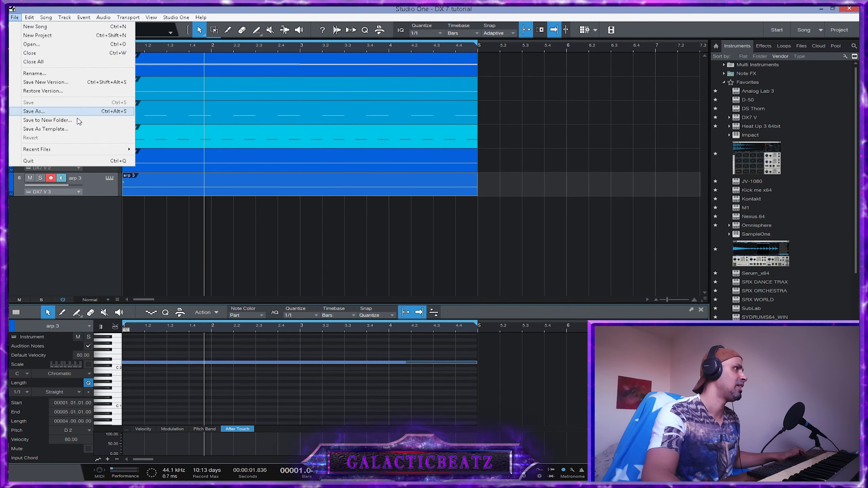
pyautogui.click(67, 118)
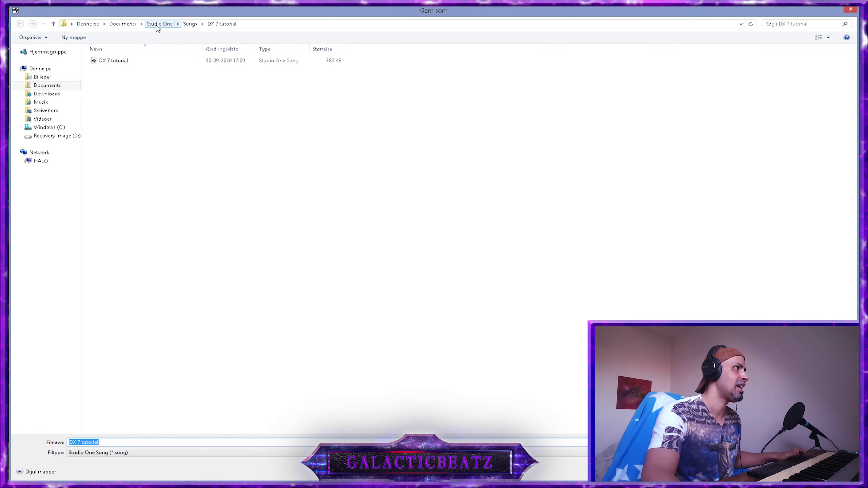
pyautogui.click(158, 24)
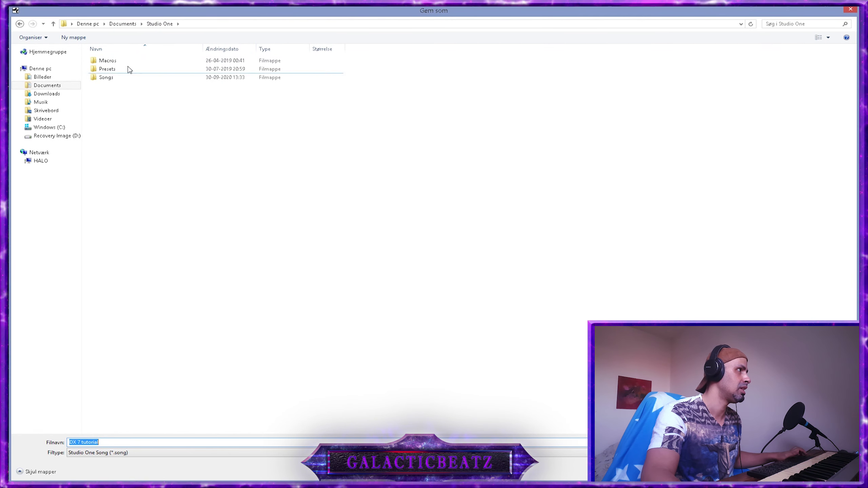
pyautogui.doubleClick(106, 77)
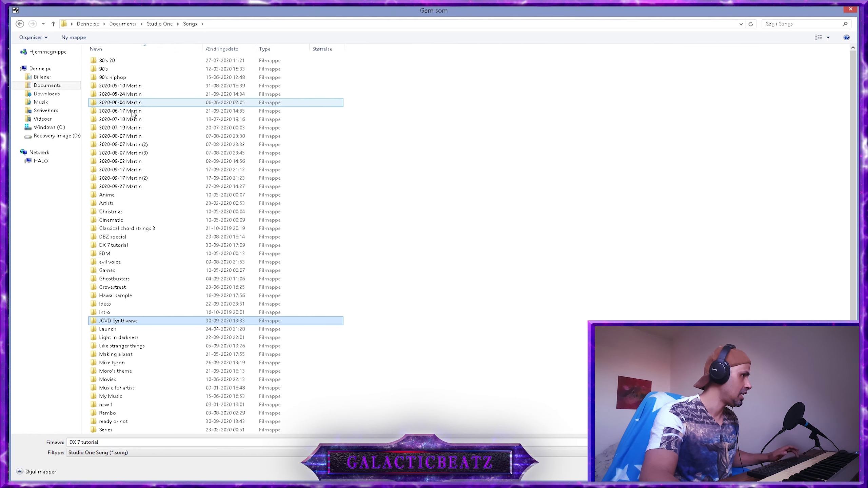
pyautogui.click(128, 323)
pyautogui.doubleClick(128, 324)
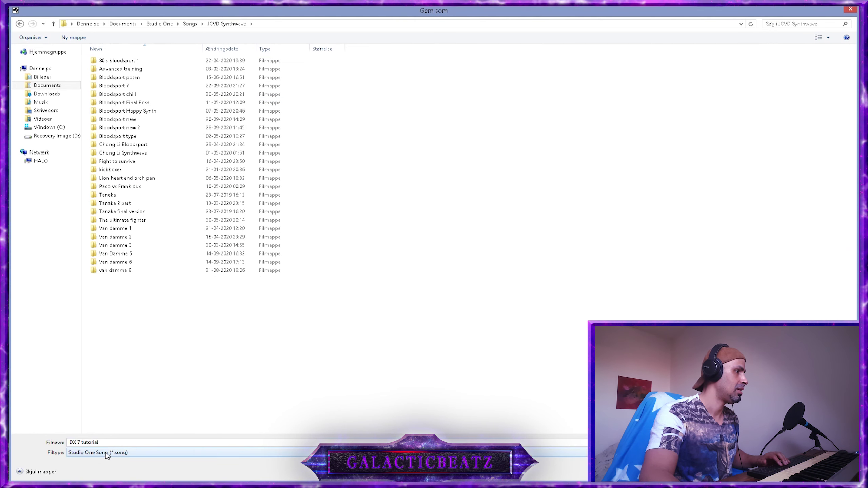
pyautogui.click(108, 442)
pyautogui.write('n')
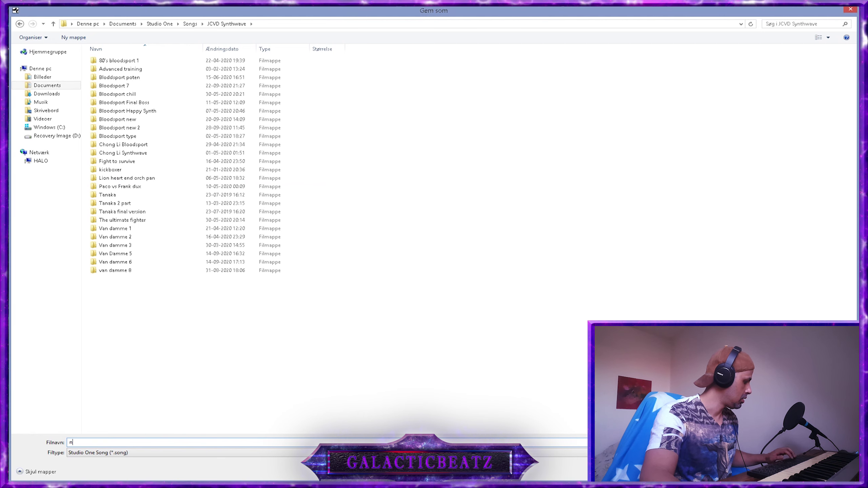
pyautogui.write('ew van')
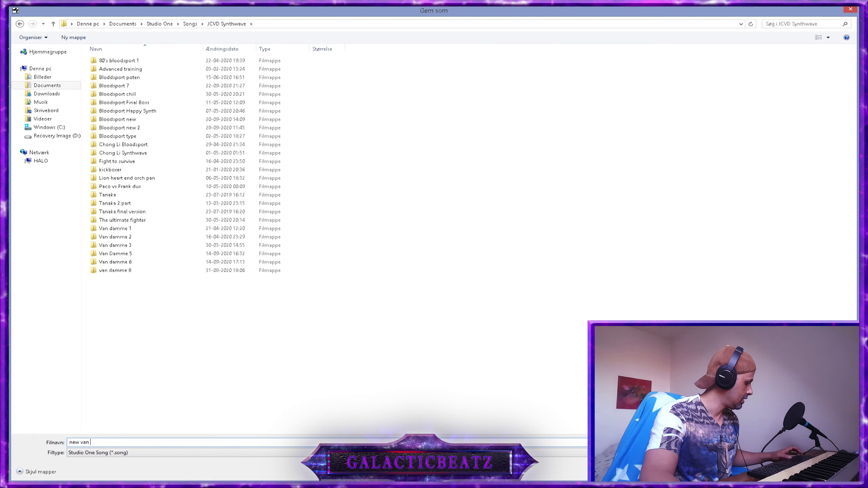
pyautogui.write(' damm')
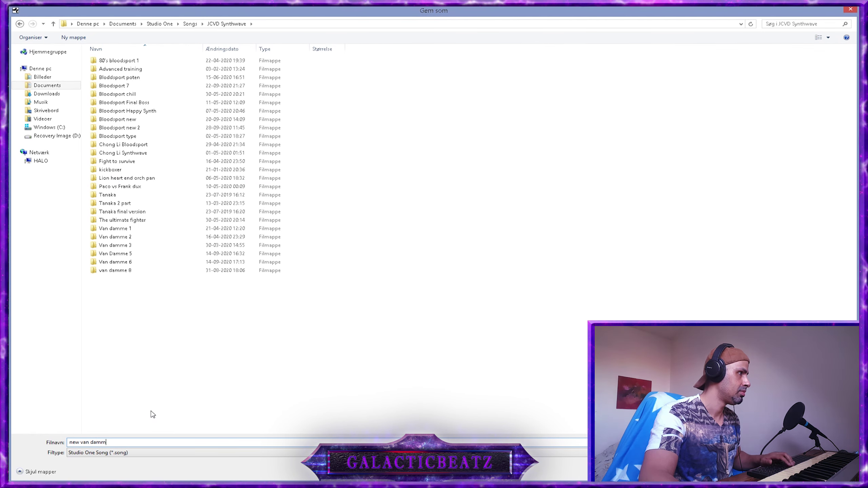
pyautogui.press('BackSpace')
pyautogui.press('BackSpace')
pyautogui.press('BackSpace')
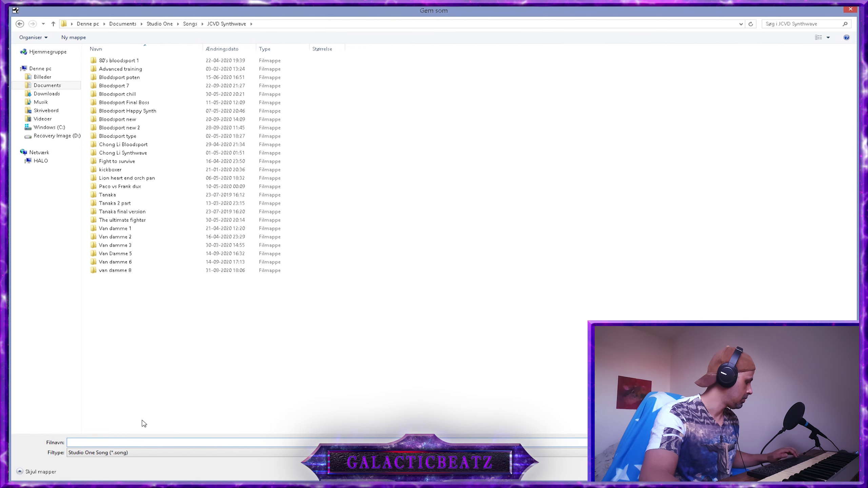
# Name the song "van damme 9" and save it
pyautogui.write('van da')
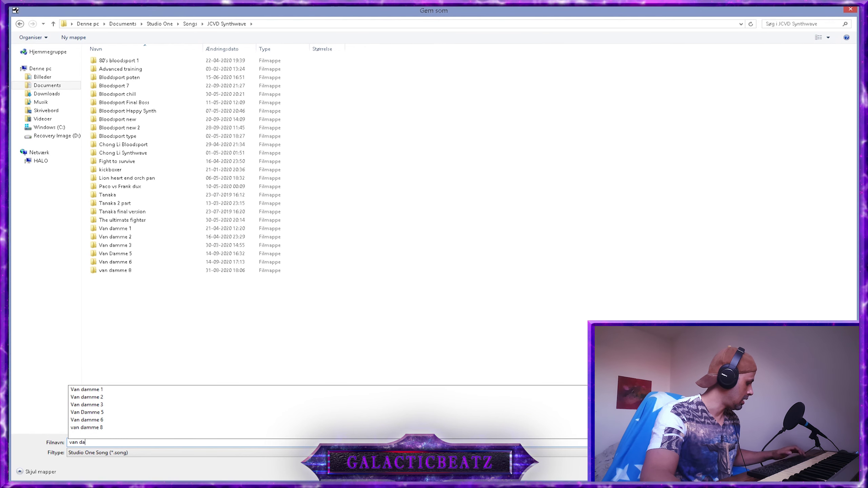
pyautogui.write('mme 9')
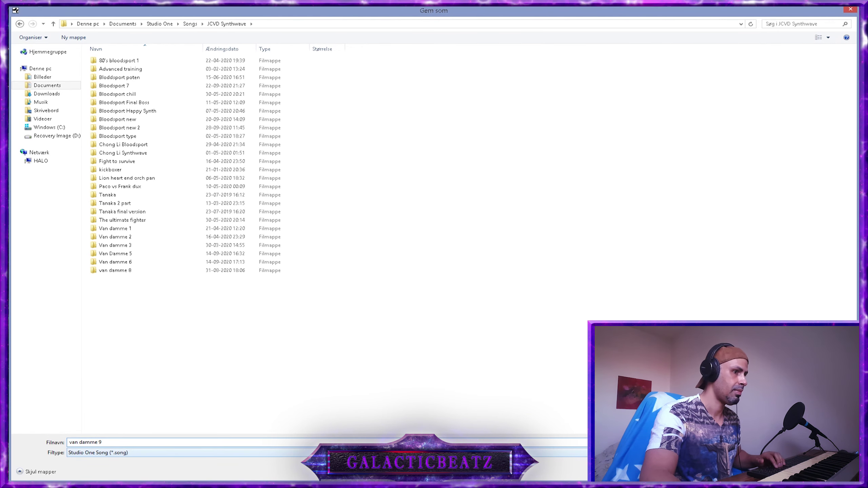
pyautogui.press('Return')
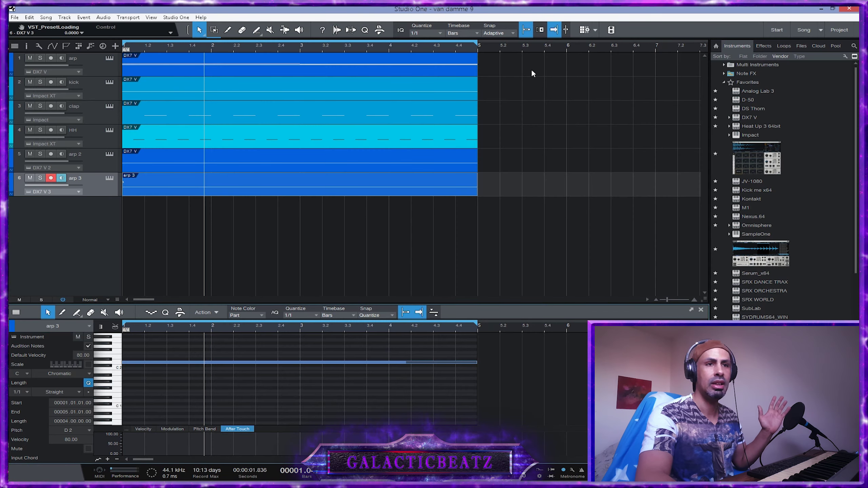